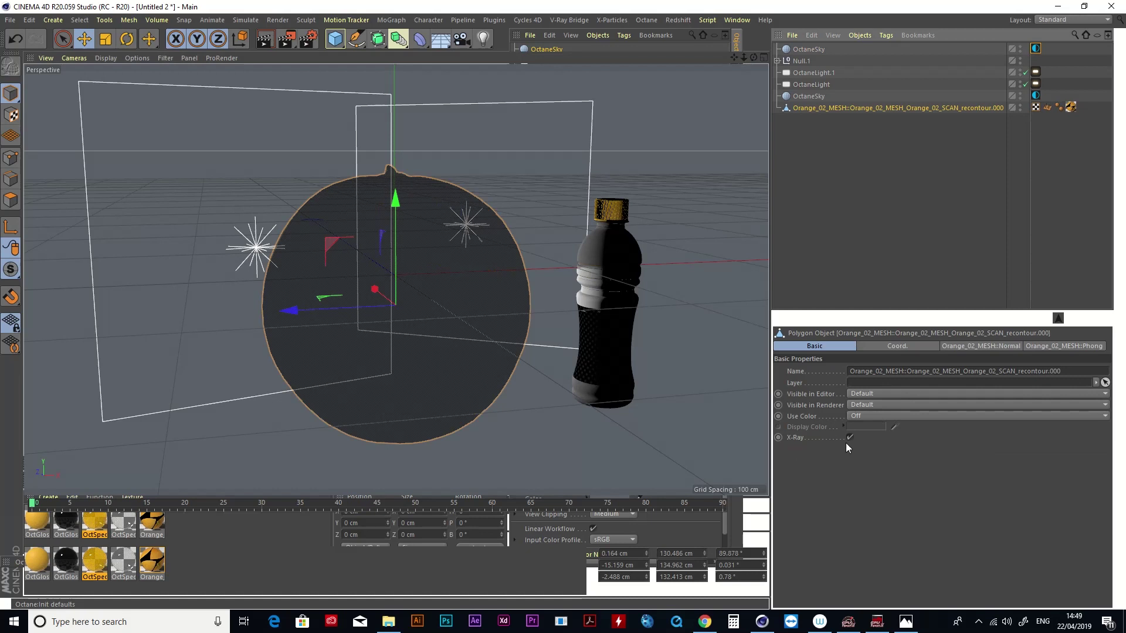
Turn off X-Ray for the orange mesh and disable both Octane lights.
left_click(849, 437)
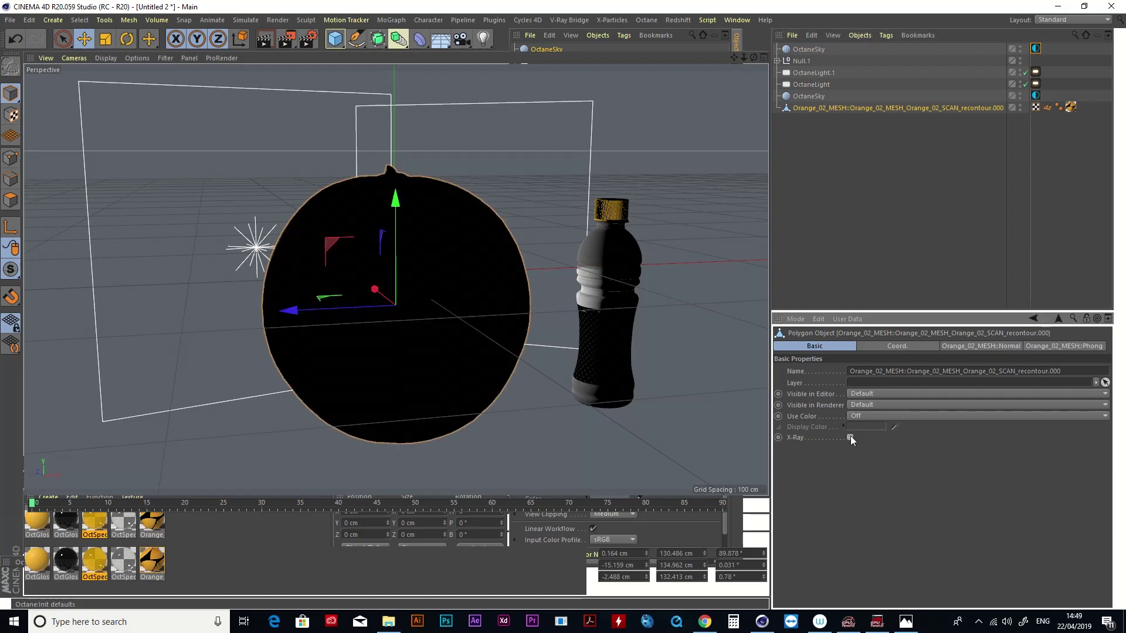
left_click(1026, 72)
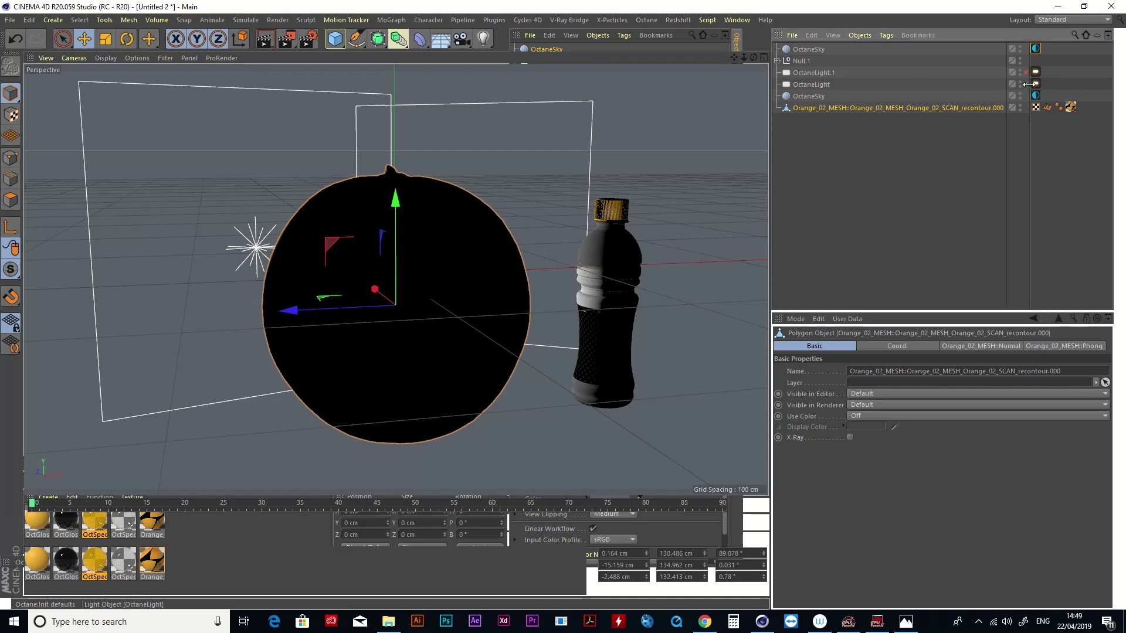
left_click(1026, 84)
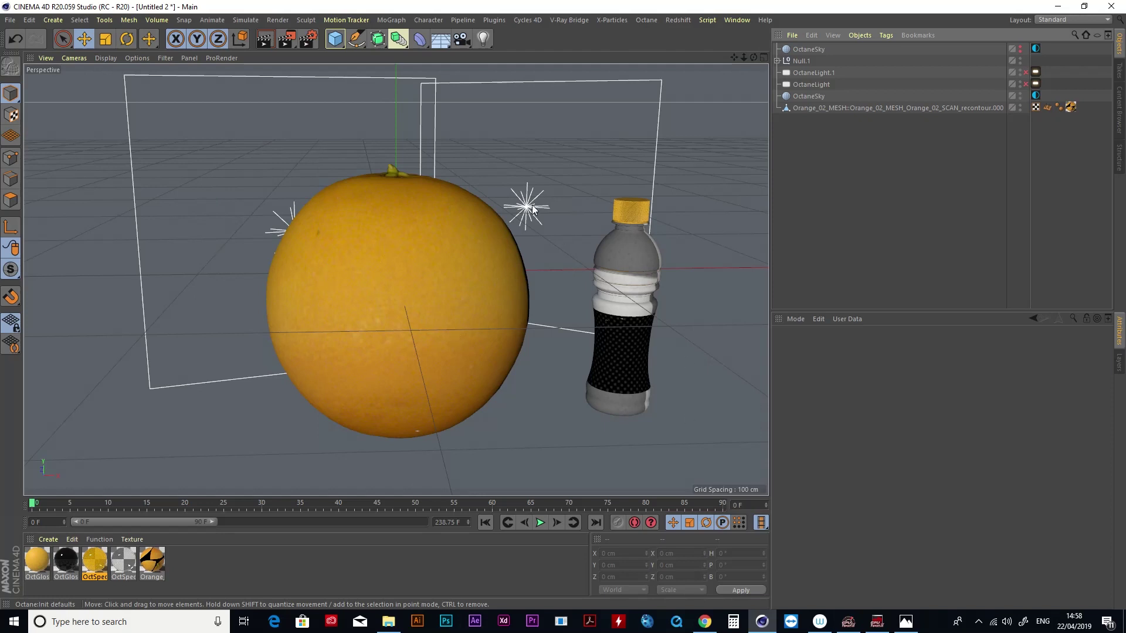
Add a Shrink Wrap deformer and make it a child of the orange mesh.
left_click(420, 40)
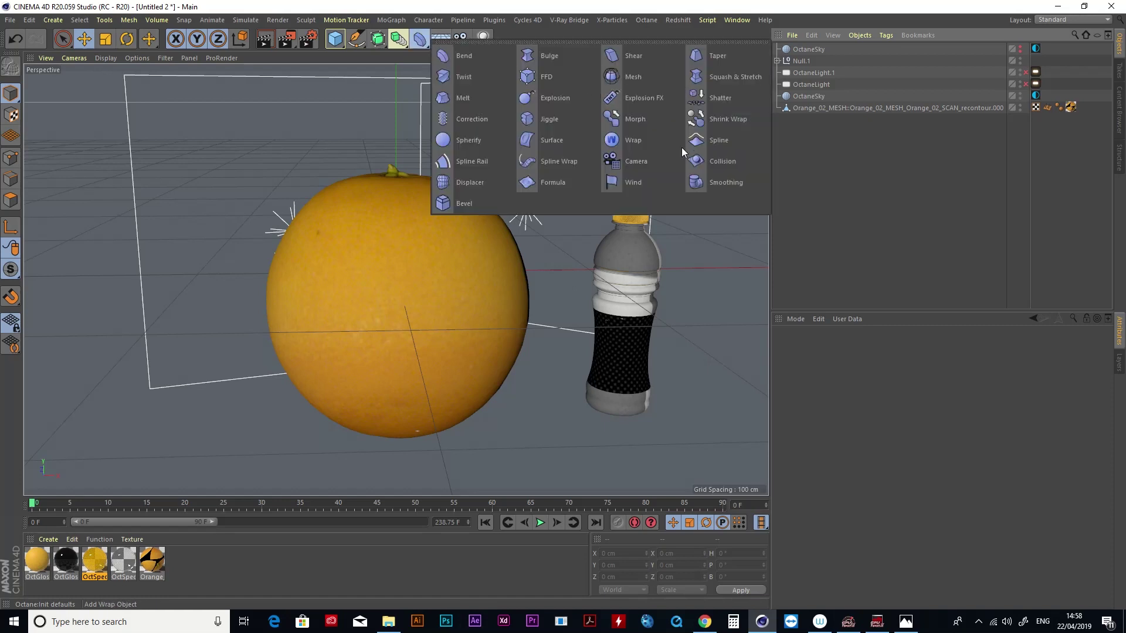
left_click(736, 117)
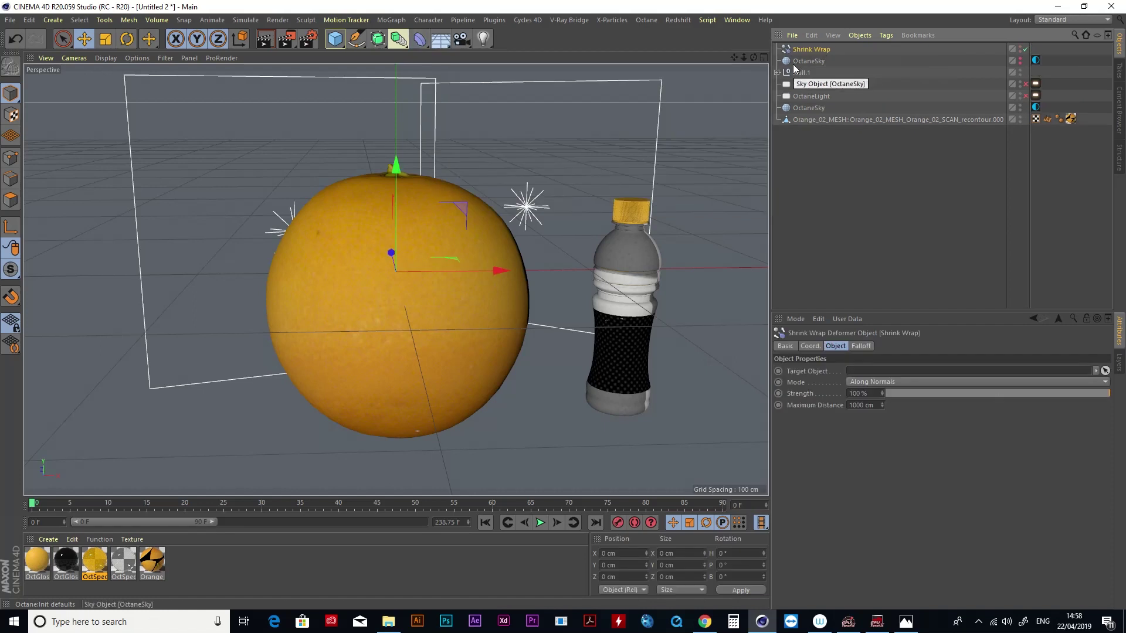
left_click_drag(817, 51, 841, 123)
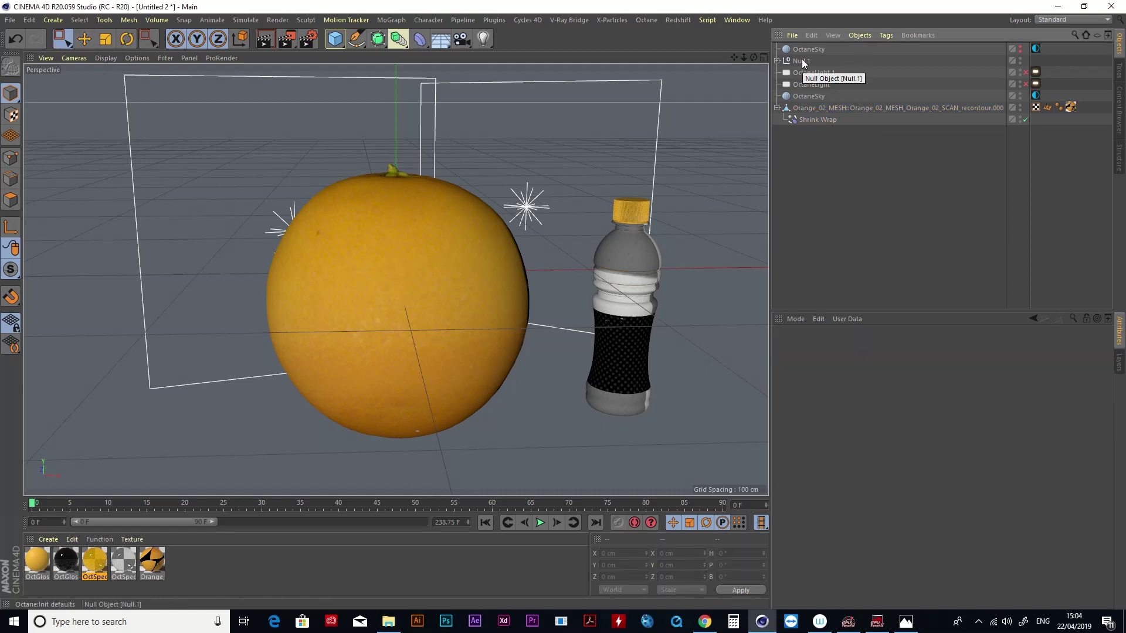
Rename the Null.1 group that holds the bottle to Bottle.
double_click(803, 61)
type("Bott")
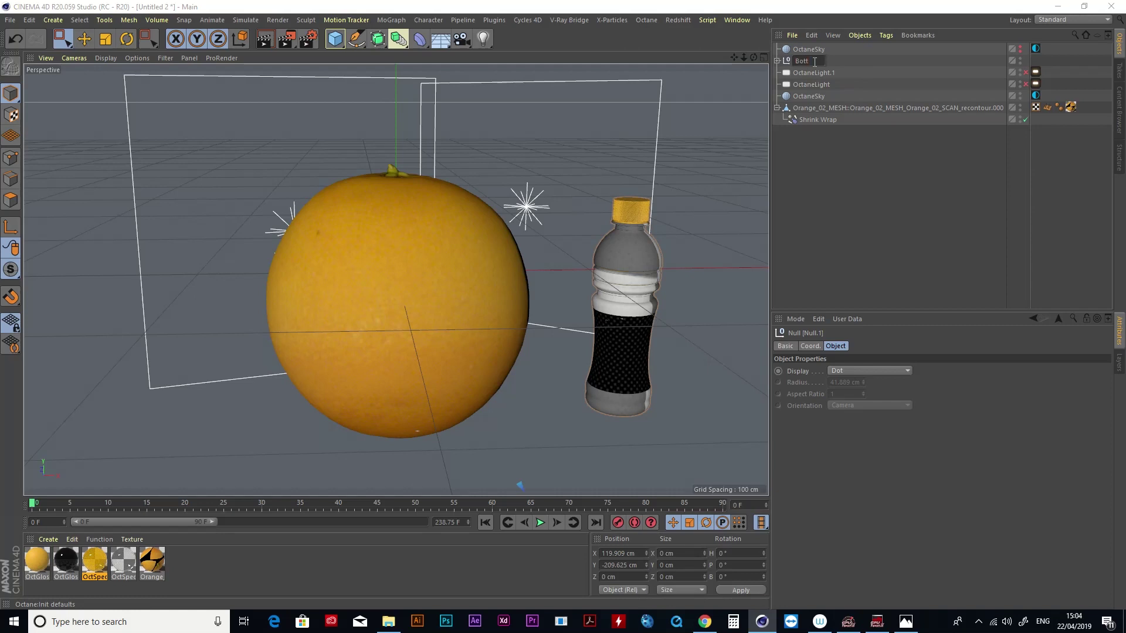
type("le")
key("Return")
Duplicate the Bottle null and rename the copy Bottle.Object.
left_click_drag(803, 63, 803, 58)
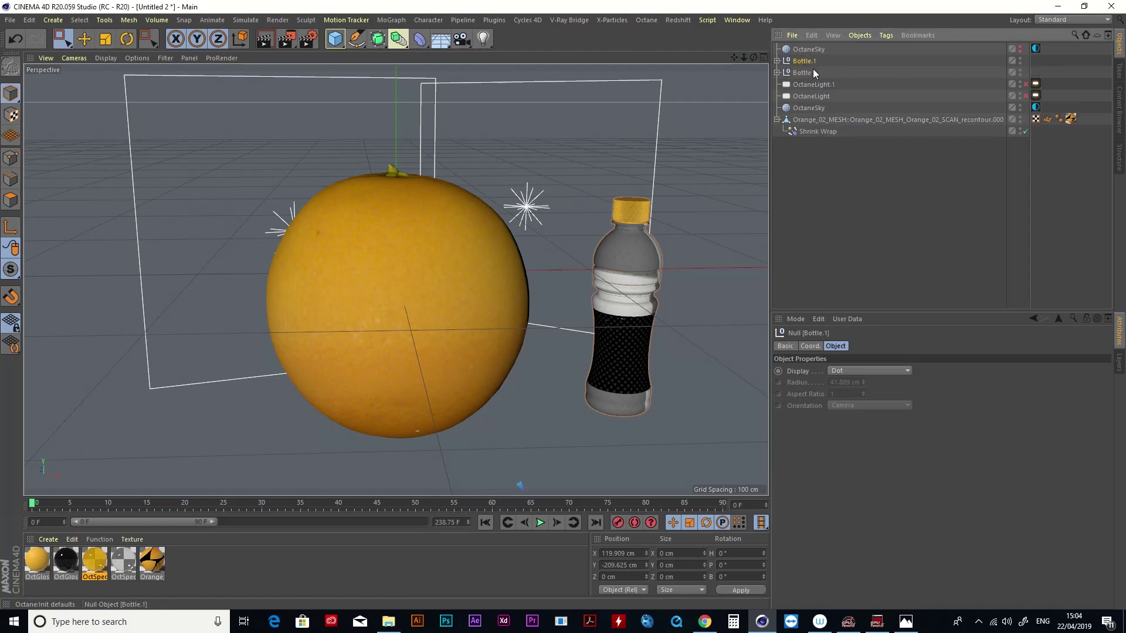
double_click(807, 61)
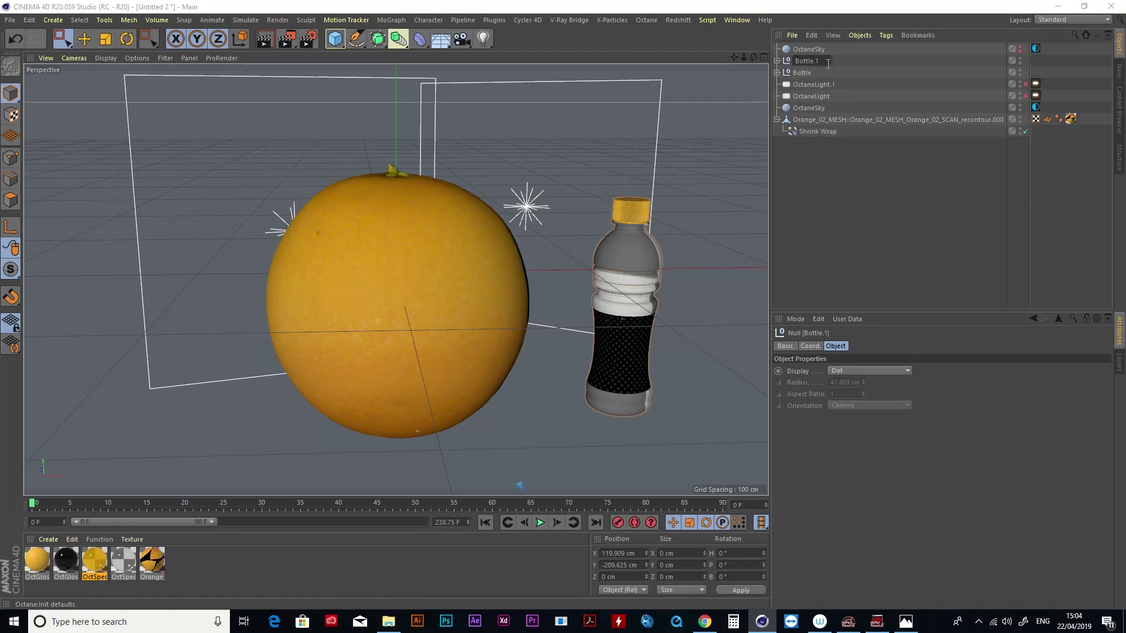
key("BackSpace")
key("BackSpace")
type(".Object")
key("Return")
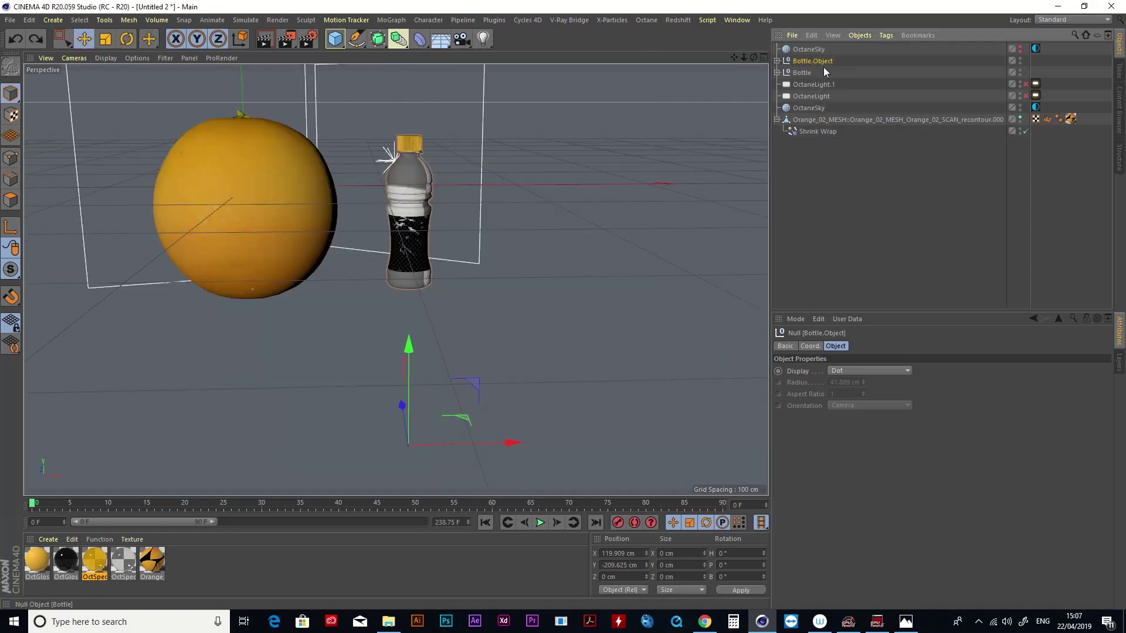
left_click_drag(506, 444, 571, 444, "ctrl")
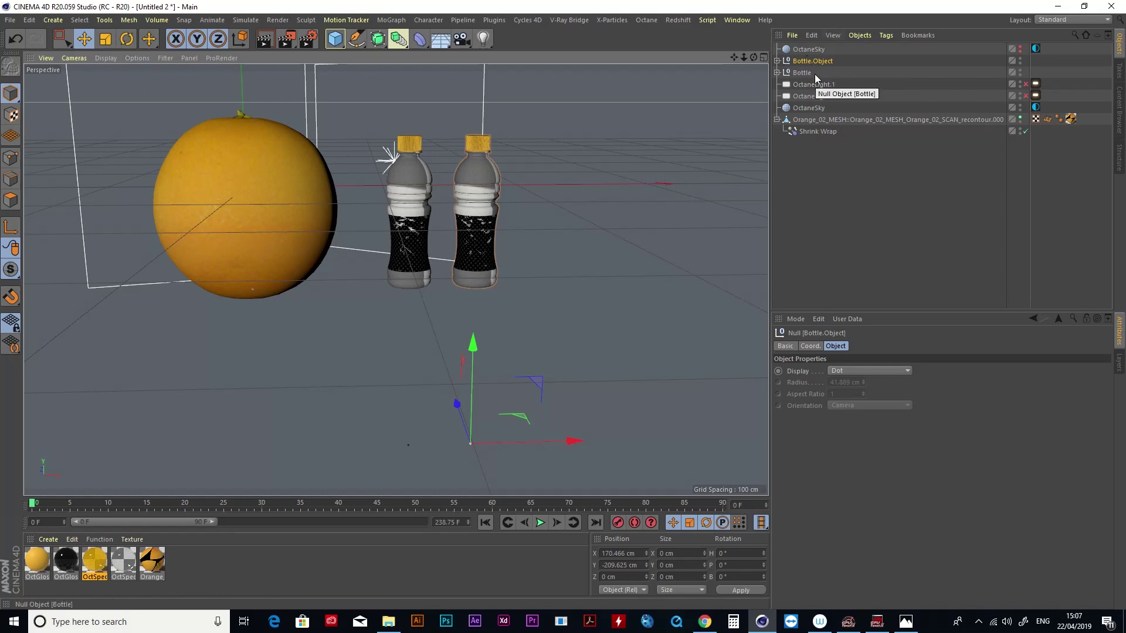
left_click(809, 130)
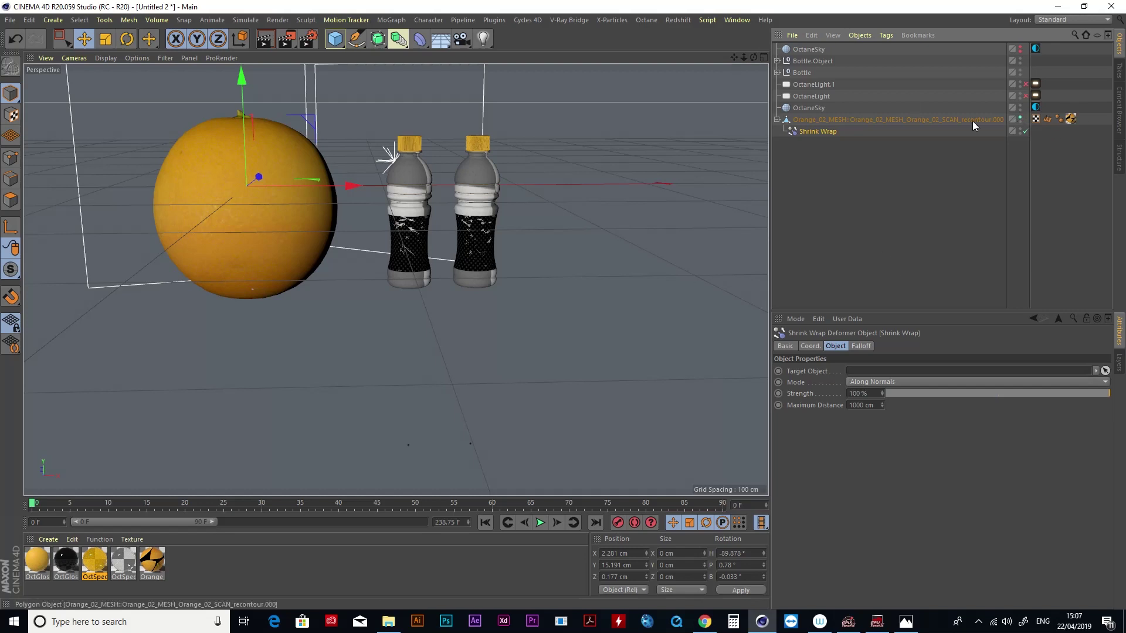
left_click(1020, 119)
scroll(619, 126, "up", 3)
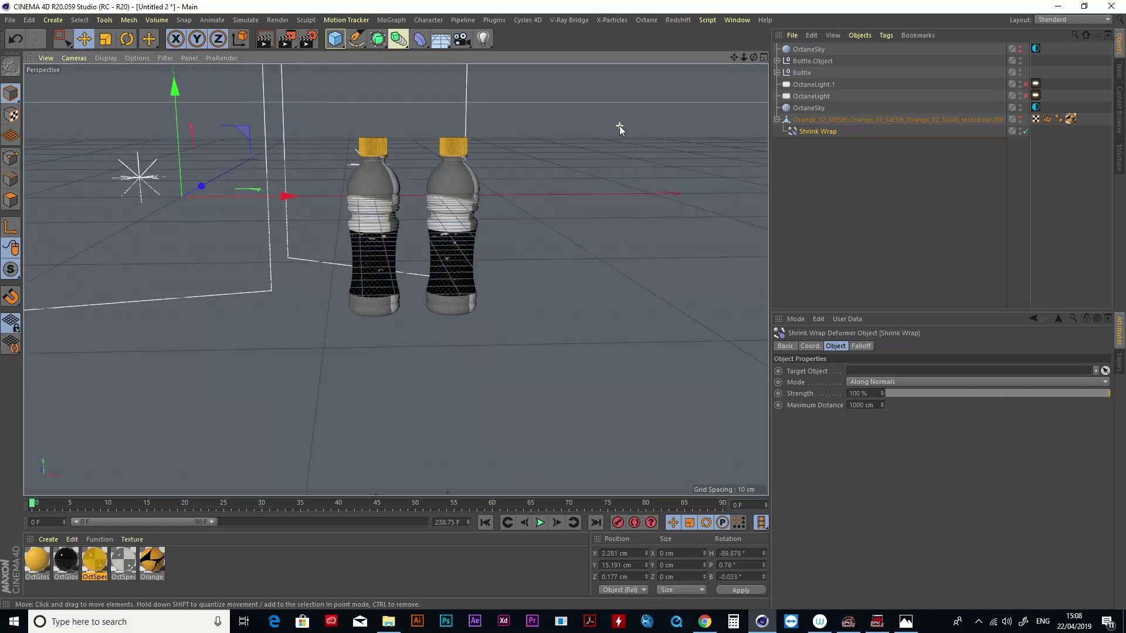
scroll(213, 146, "up", 2)
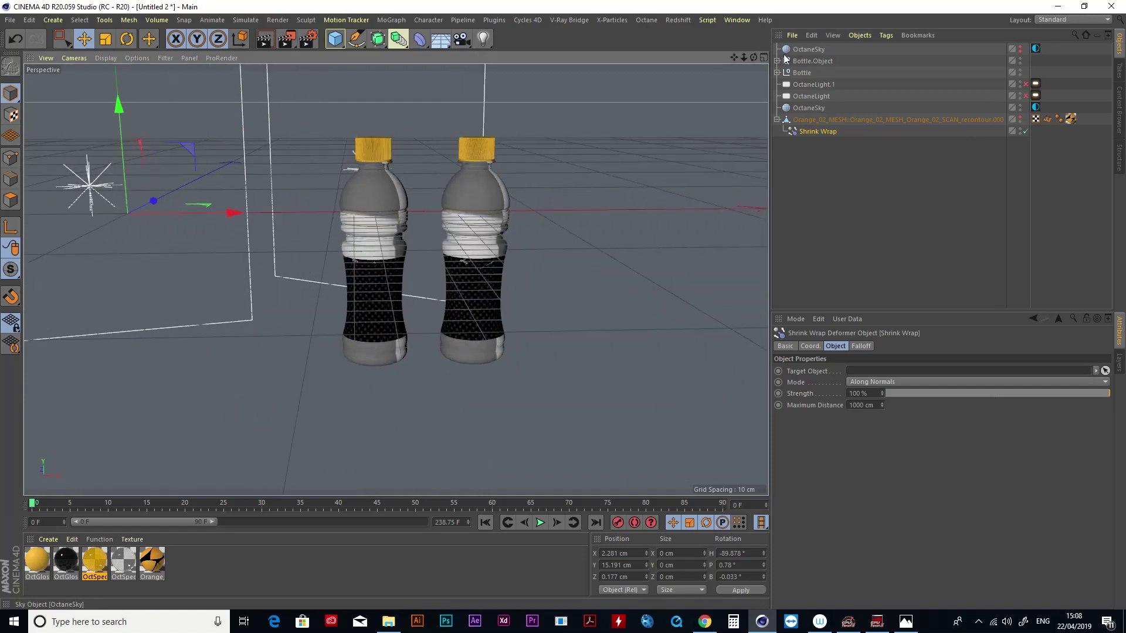
key("ctrl+z")
key("ctrl+z")
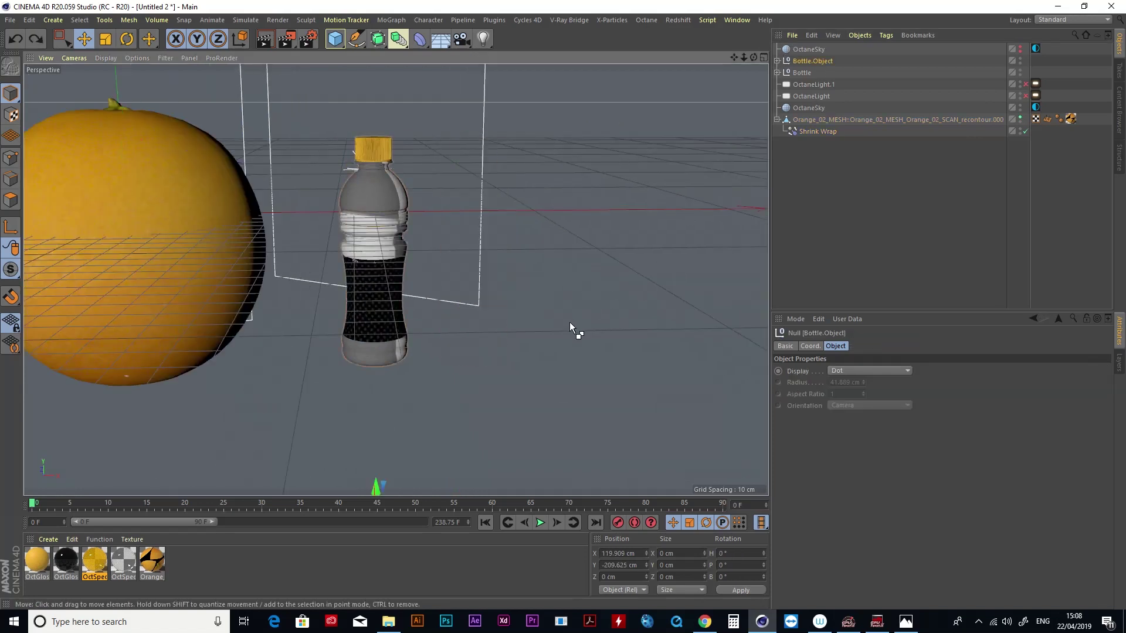
Hide the orange mesh and merge Bottle.Object into one polygon mesh by nesting it in a Connect object made editable.
left_click(1020, 115)
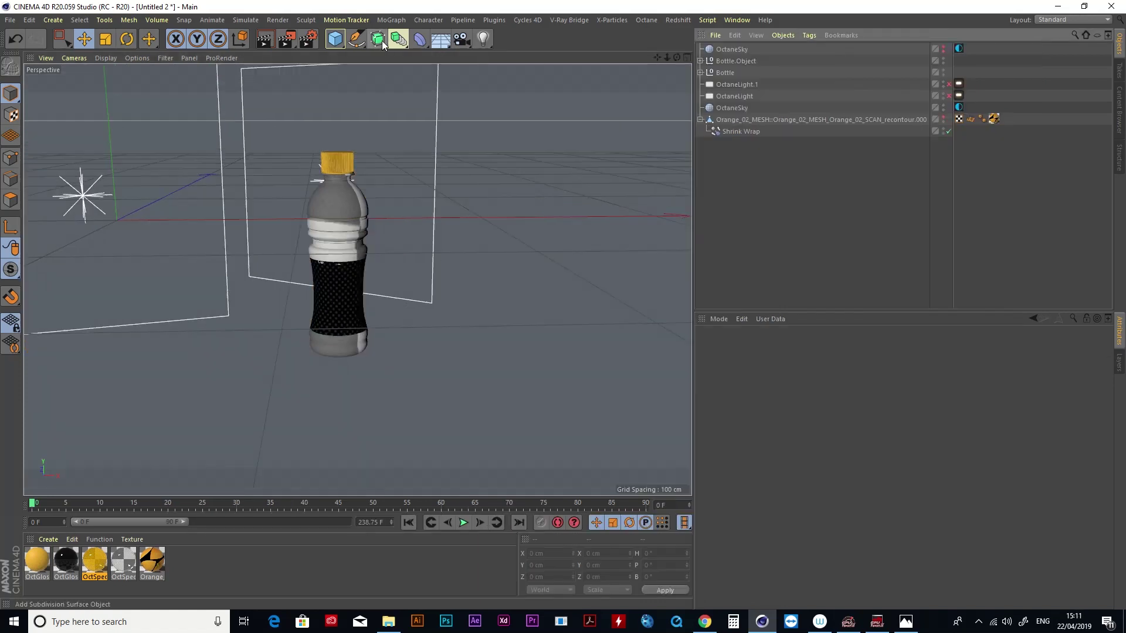
left_click(399, 39)
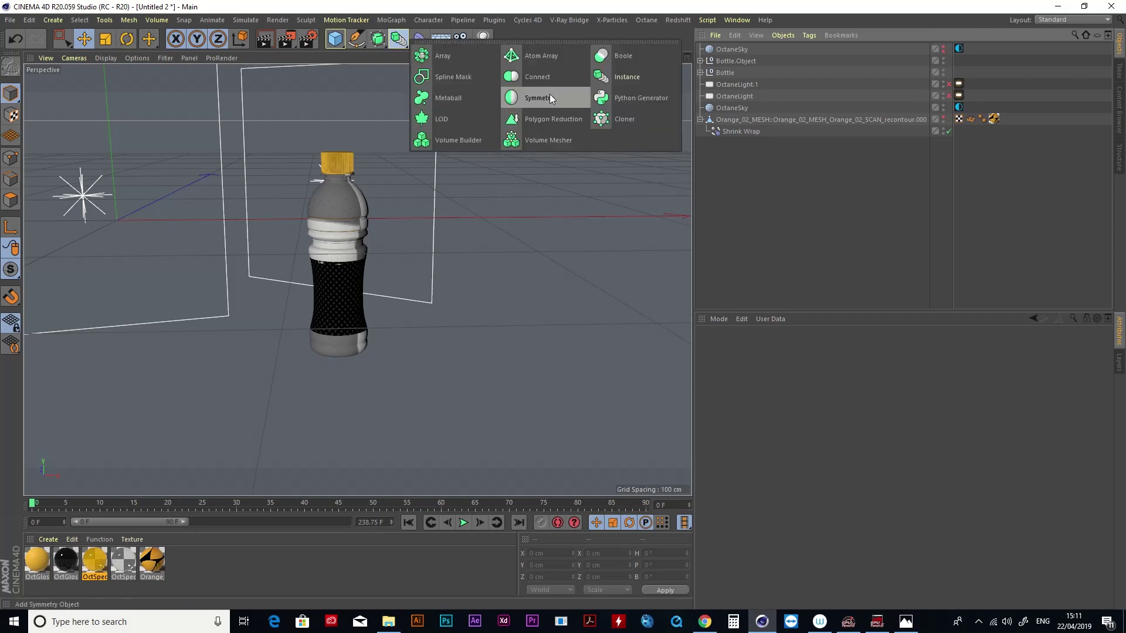
left_click(532, 82)
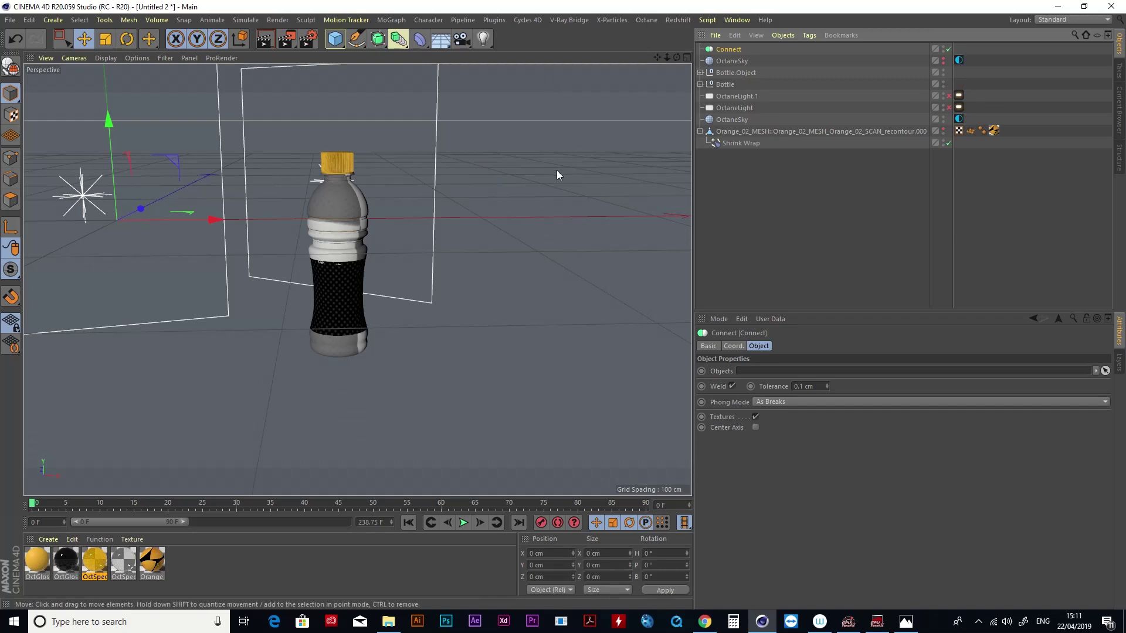
left_click(734, 75)
left_click_drag(736, 51, 730, 50)
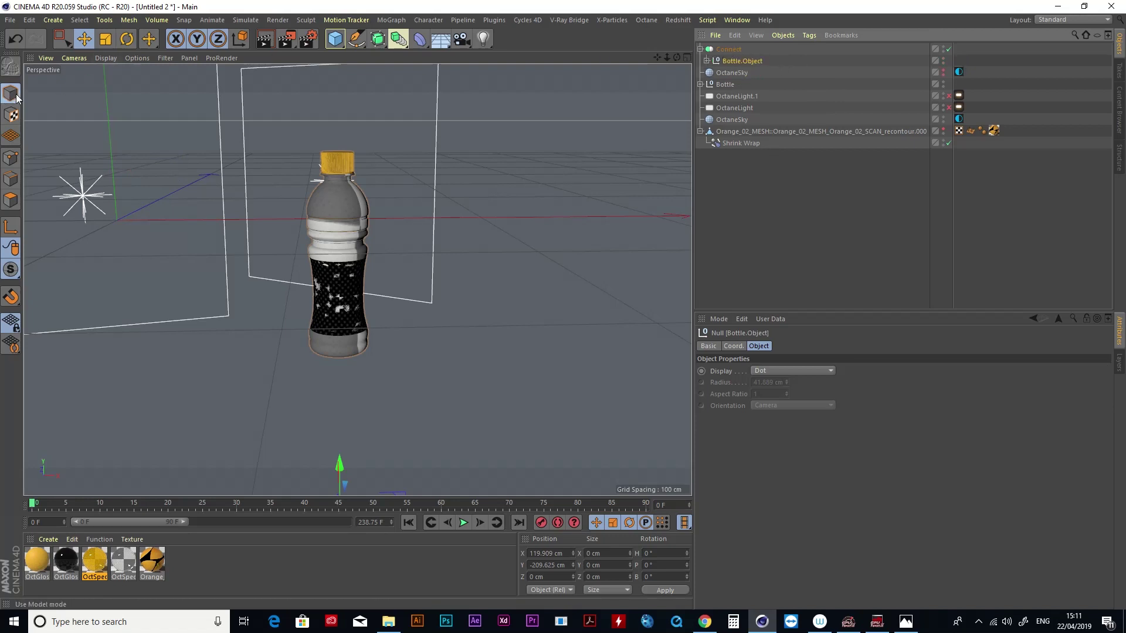
left_click(728, 51)
left_click(11, 69)
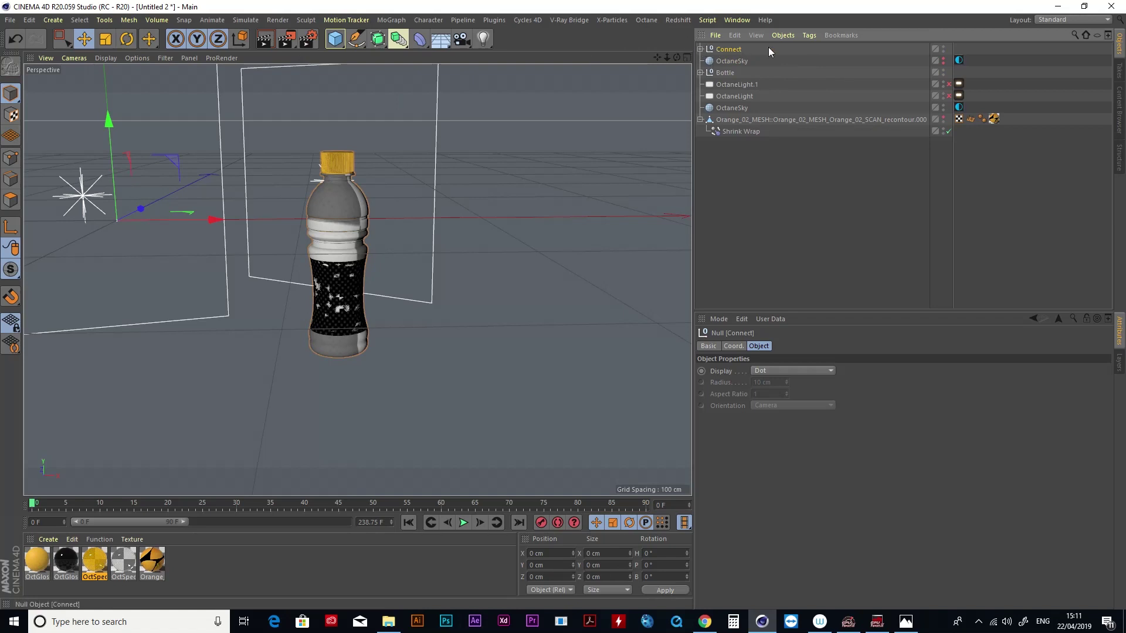
Delete the texture tags and polygon selection tags from the Bottle.Object mesh inside Connect.
left_click(700, 50)
left_click(735, 62)
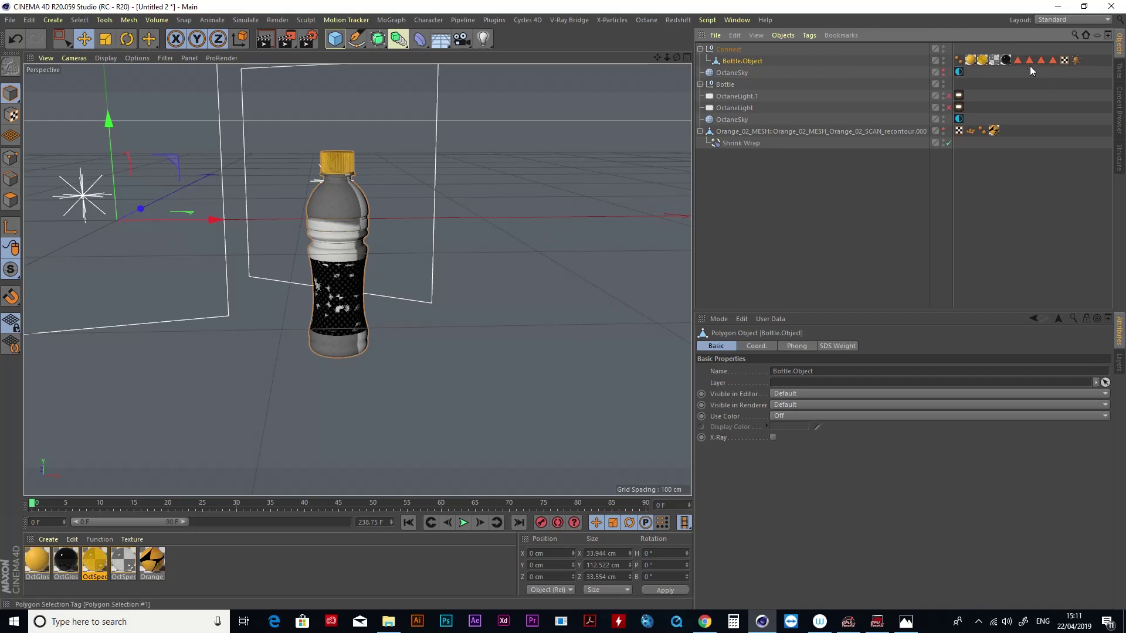
left_click(971, 60)
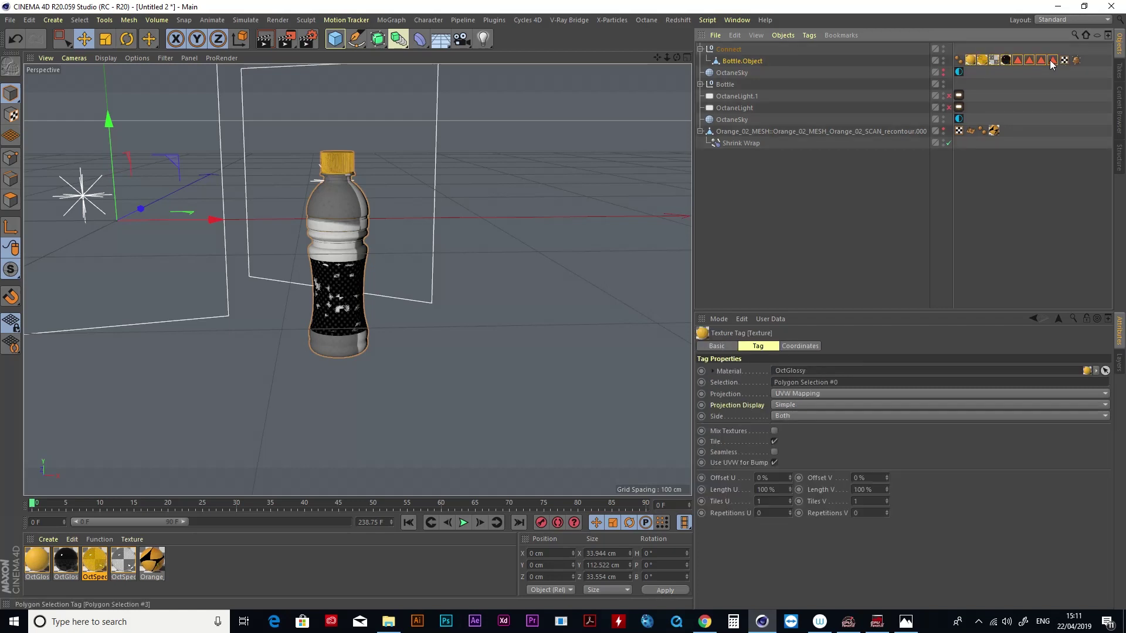
left_click(1050, 60, "shift")
key("Delete")
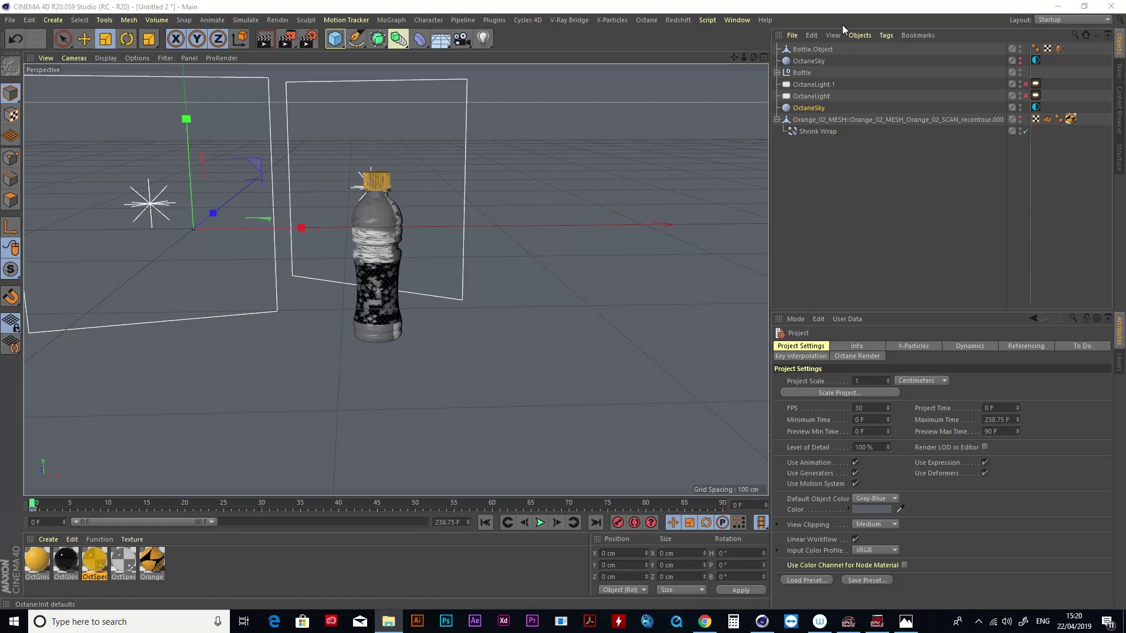
Switch the interface layout to Startup (User).
left_click(739, 20)
mouse_move(746, 39)
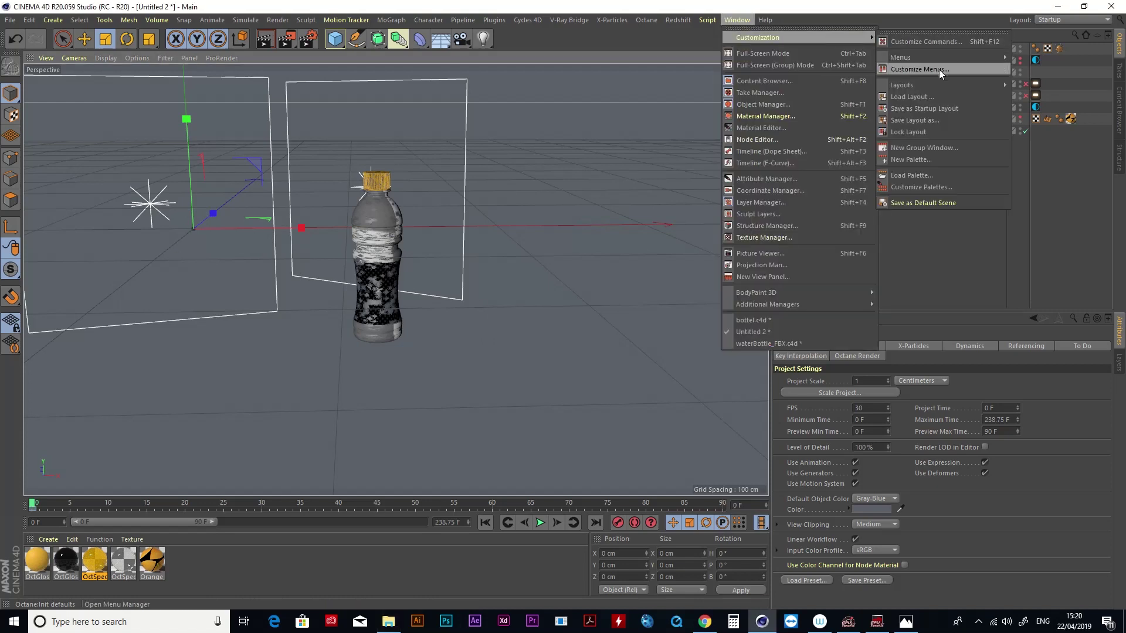
mouse_move(948, 86)
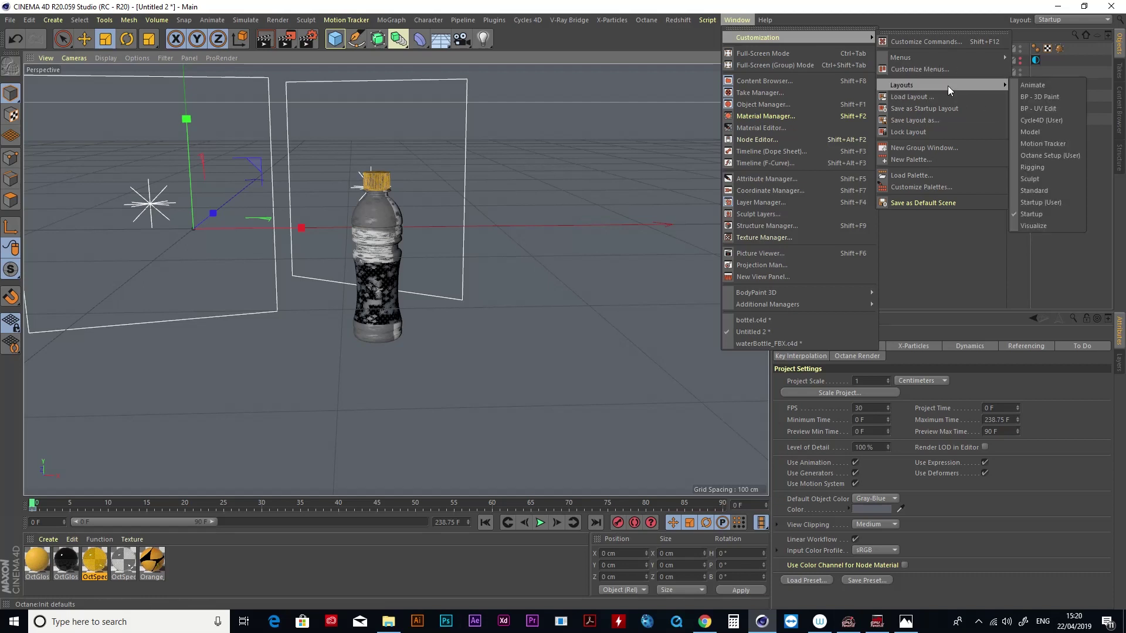
left_click(1062, 200)
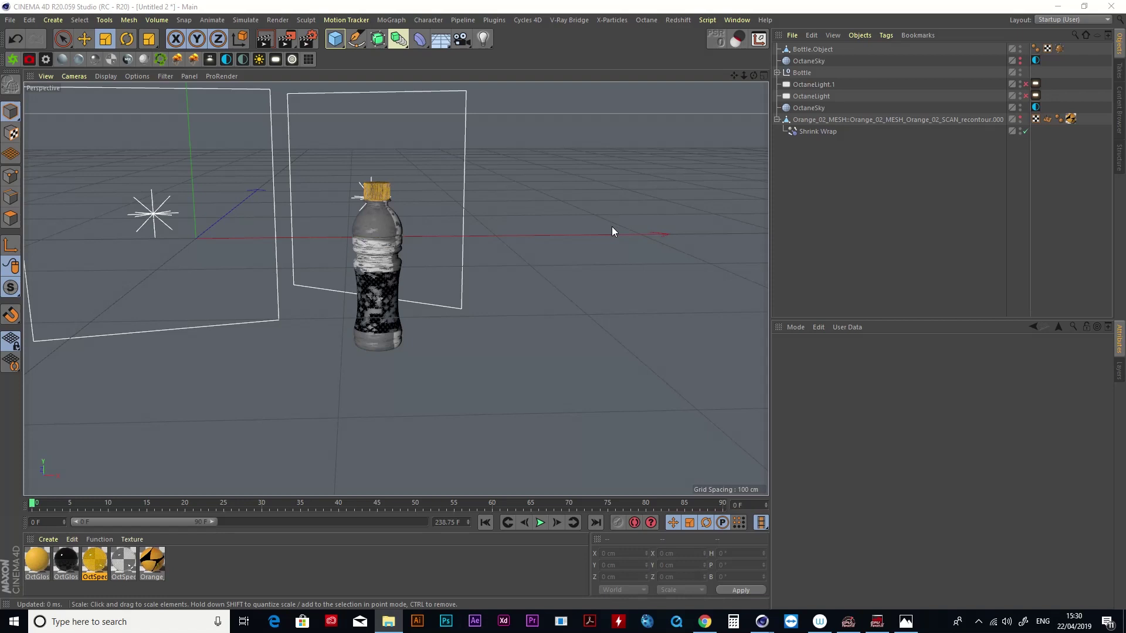
Open the Commander and search for the psr command.
left_click(642, 230)
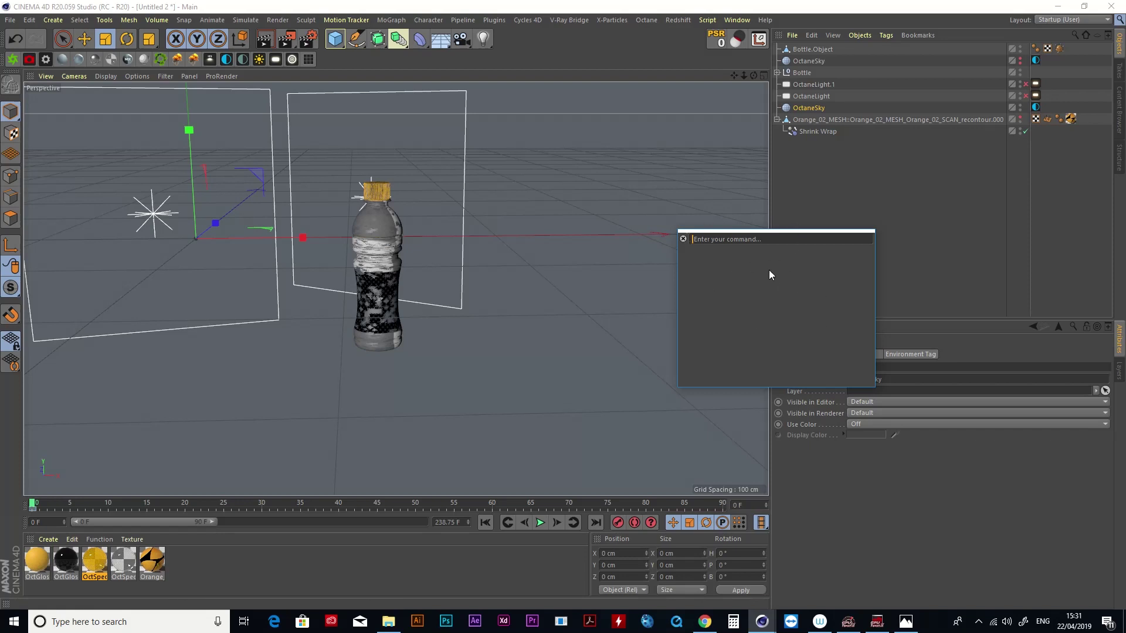
type("p")
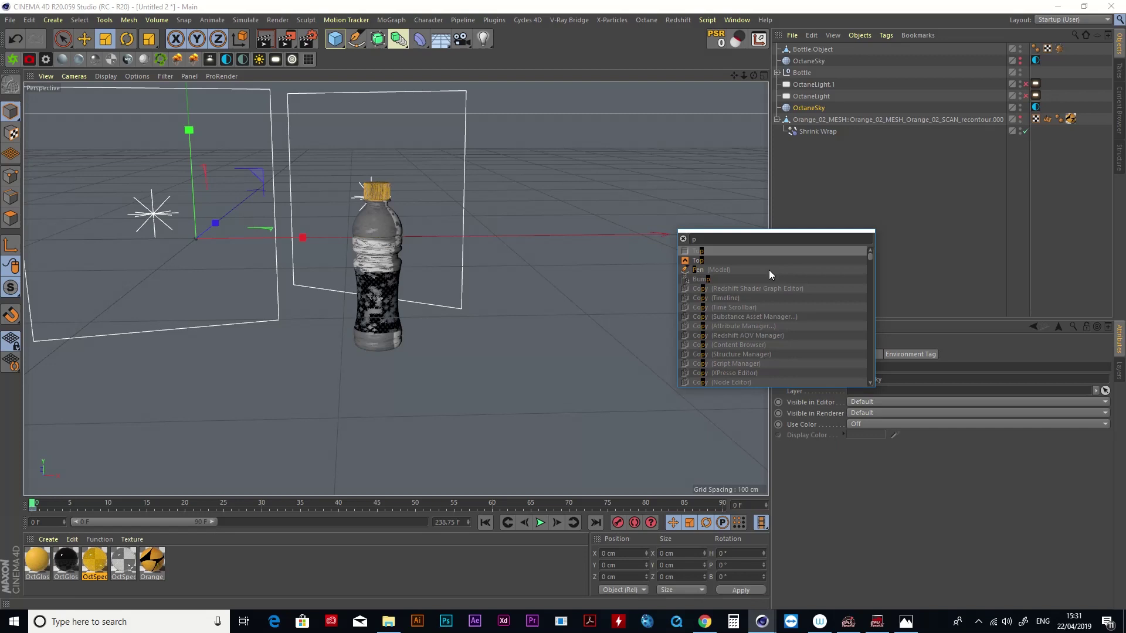
type("sr")
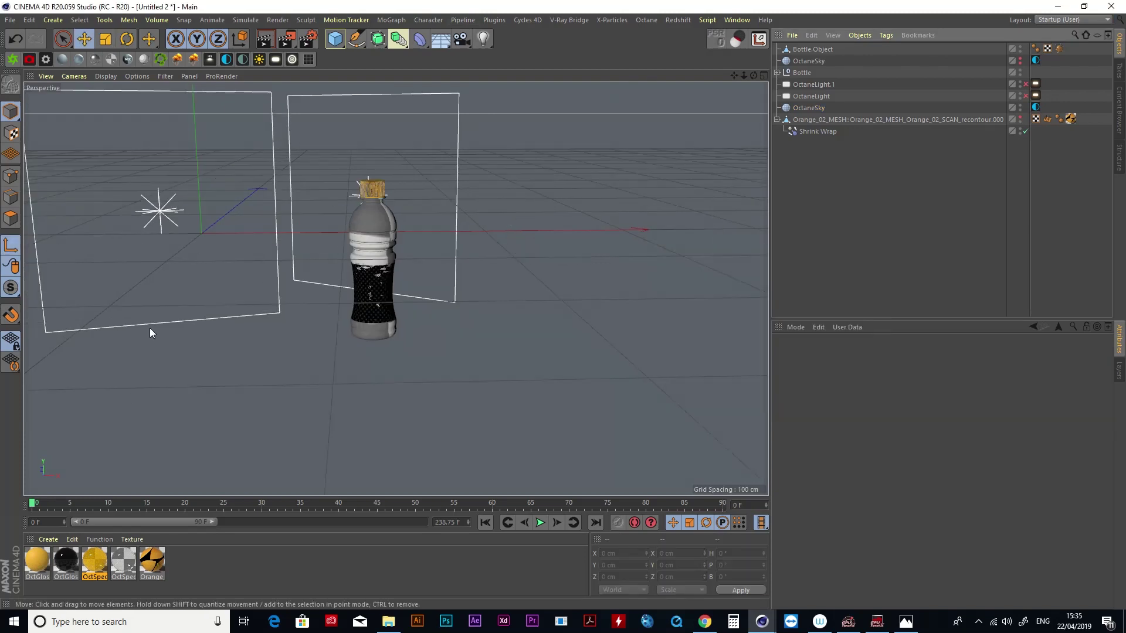
Reset the PSR of the Bottle.Object mesh to place it at the world origin.
left_click_drag(733, 76, 727, 94)
left_click_drag(397, 289, 733, 76)
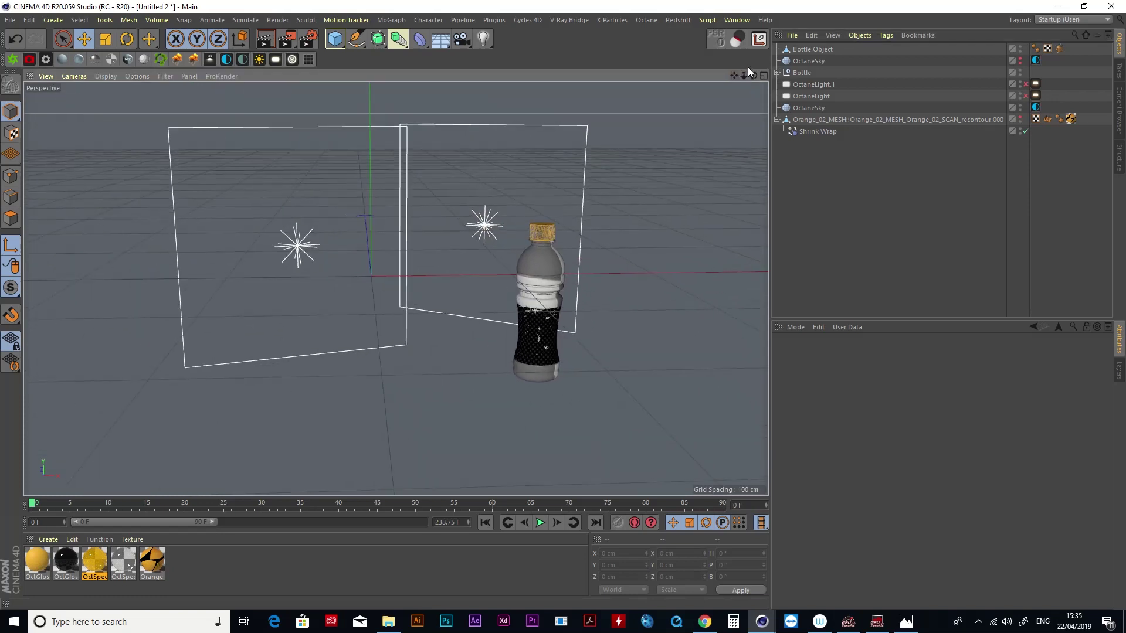
left_click(828, 49)
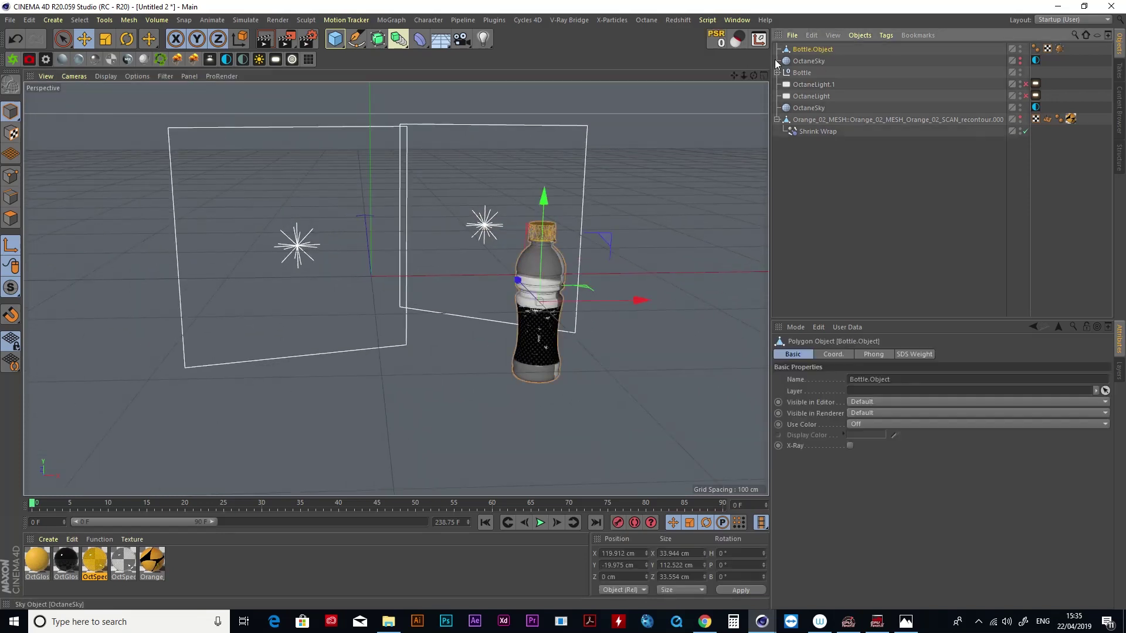
left_click(717, 38)
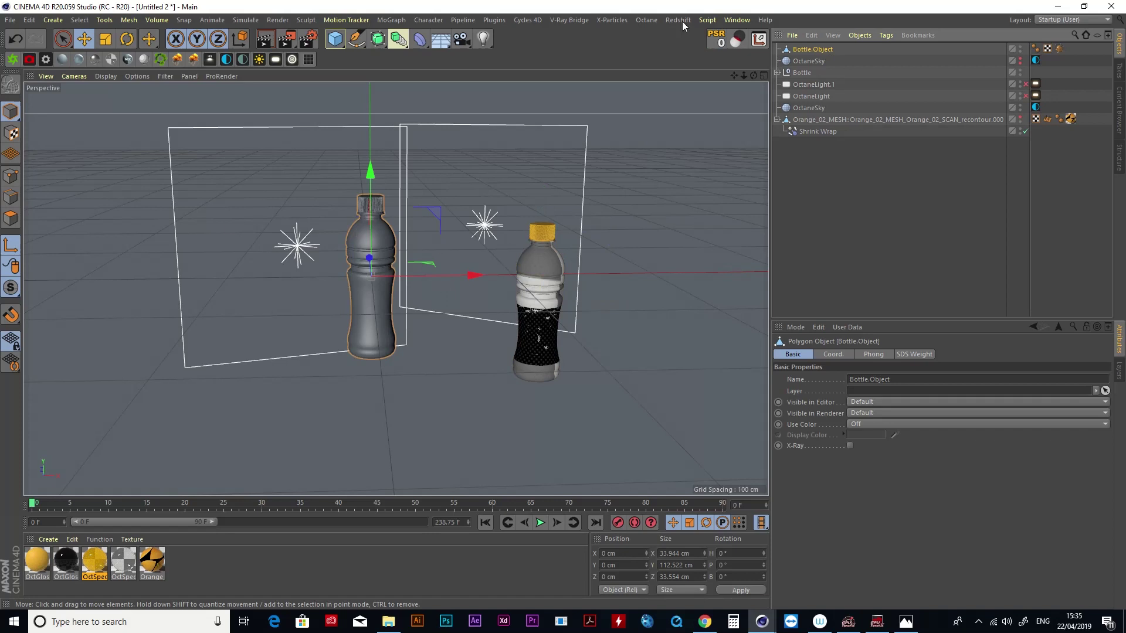
Reset the PSR of the Bottle null so it sits at the world origin with the merged bottle mesh.
left_click(764, 75)
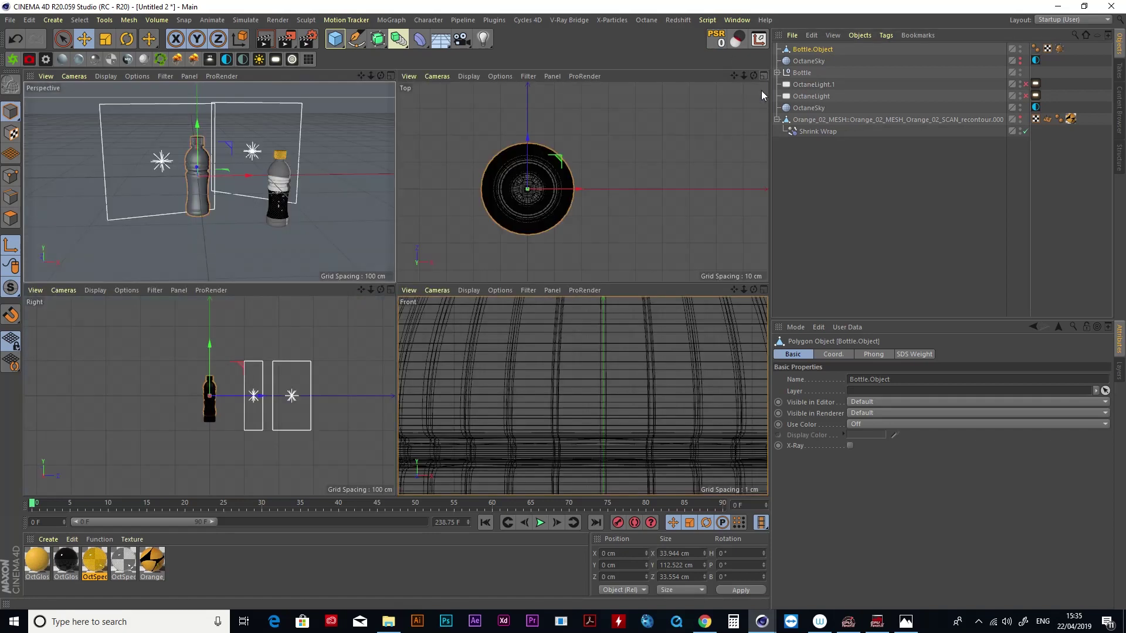
left_click_drag(743, 75, 704, 77)
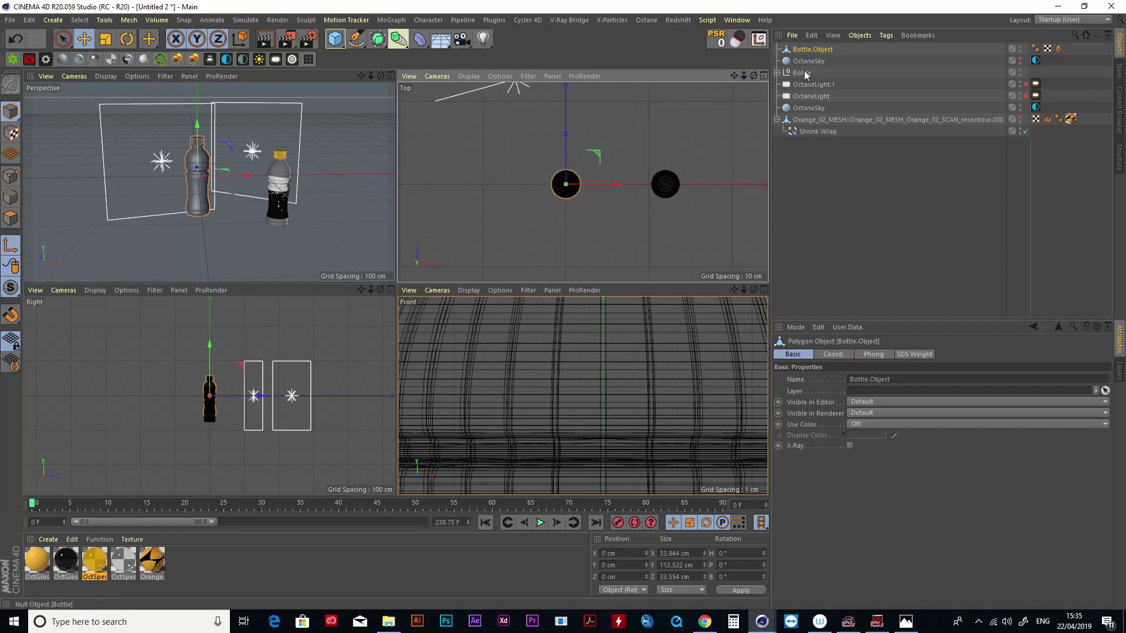
left_click(801, 72)
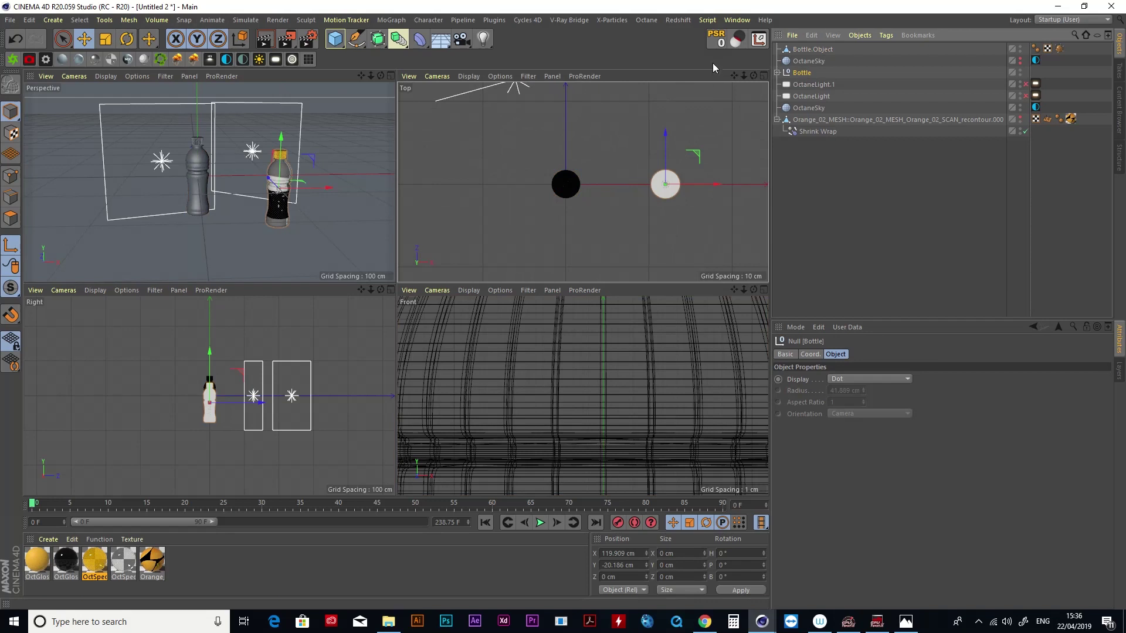
left_click(716, 45)
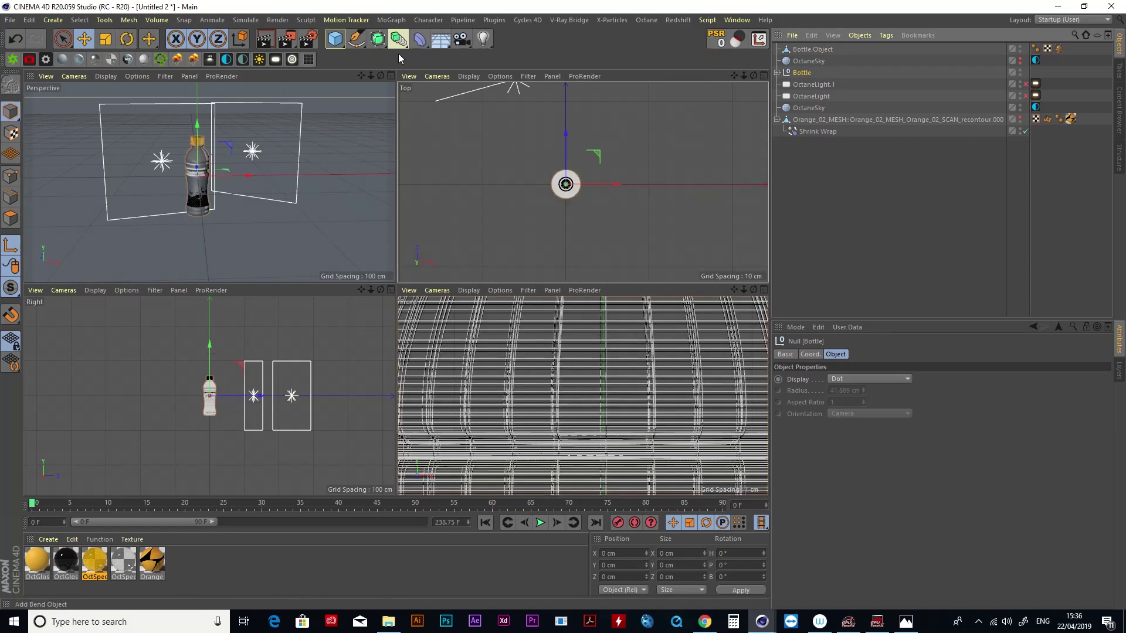
left_click(392, 76)
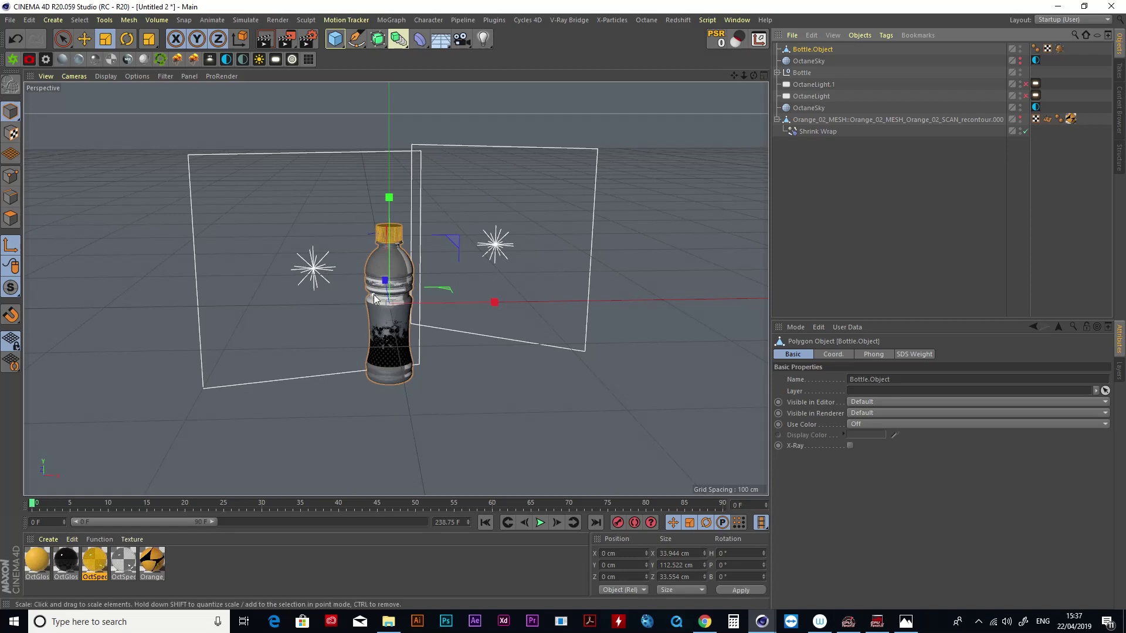
Scale Bottle.Object uniformly to about 34.6 × 114.8 × 34.2 cm and enable X-Ray on it.
scroll(381, 308, "up", 4)
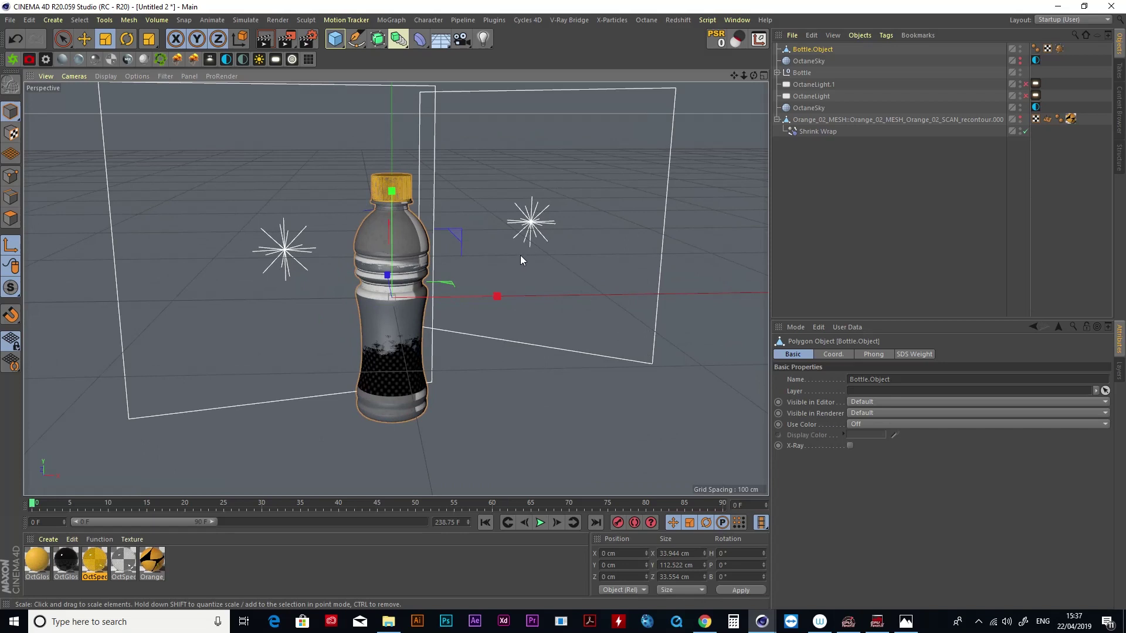
left_click_drag(522, 258, 529, 253)
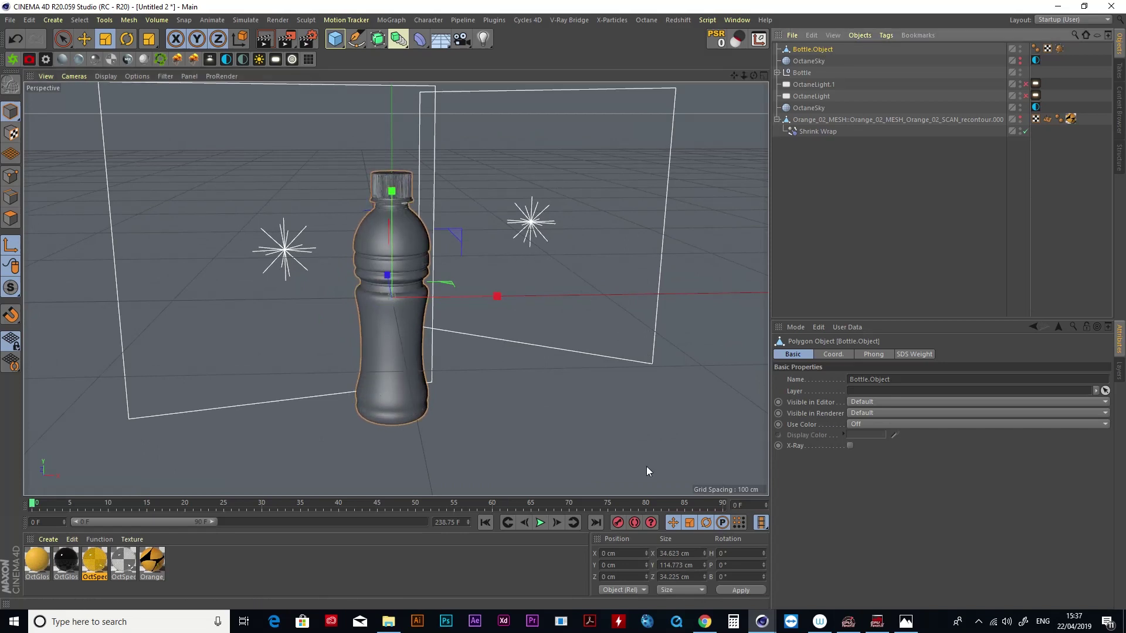
left_click(849, 446)
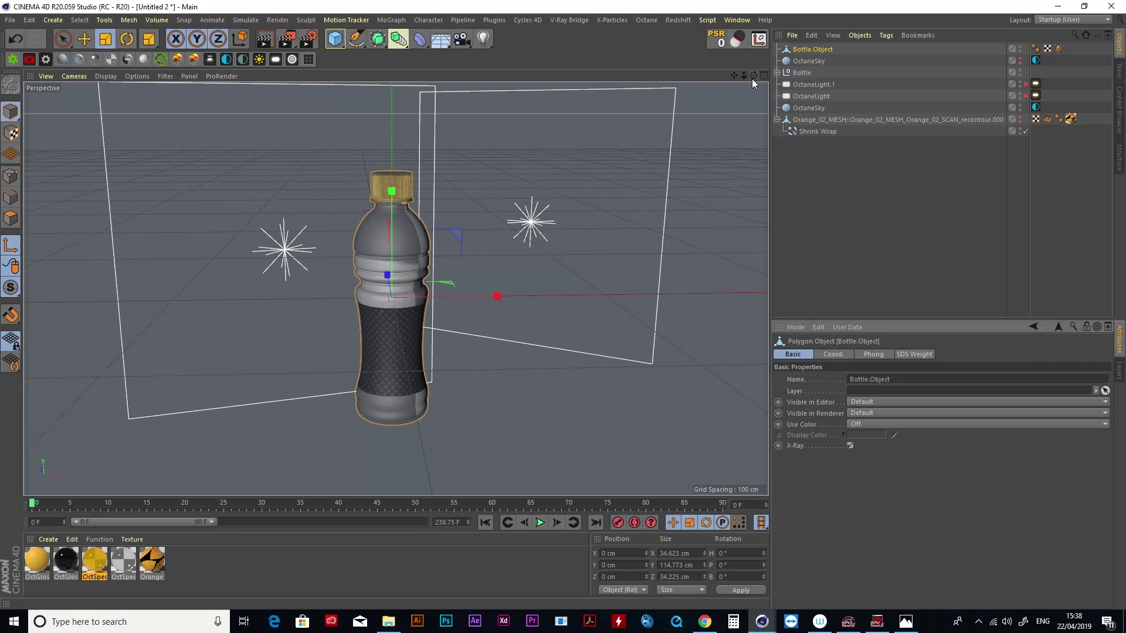
left_click_drag(754, 77, 753, 38)
right_click_drag(367, 339, 414, 314, "alt")
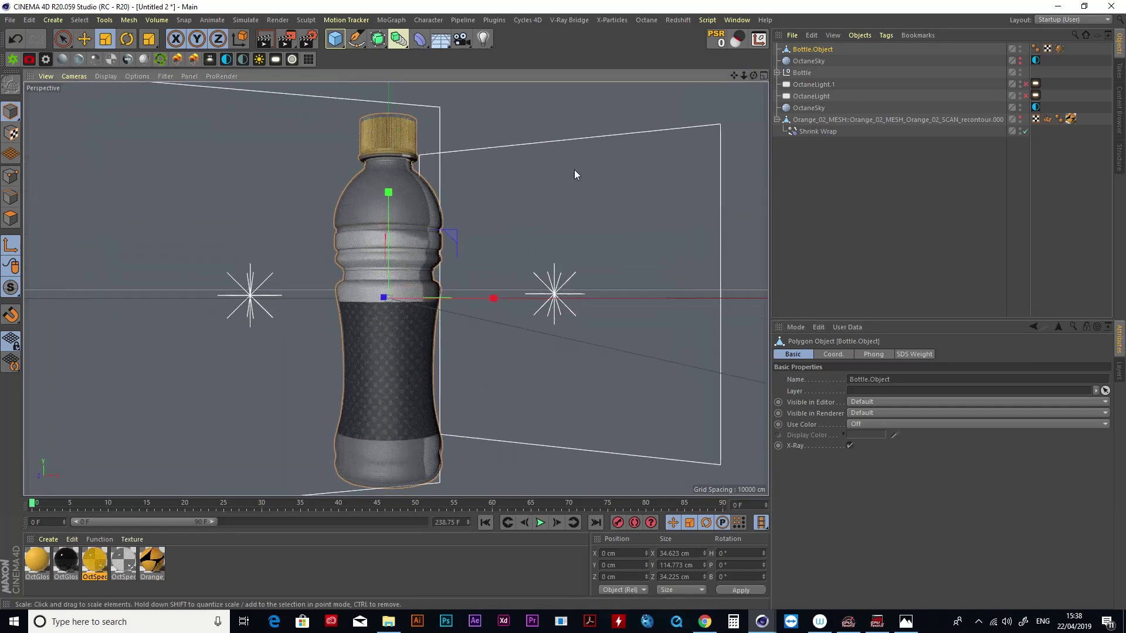
mouse_move(754, 77)
left_mouse_down()
mouse_move(709, 73)
mouse_move(739, 79)
mouse_move(724, 59)
mouse_move(742, 66)
left_mouse_up()
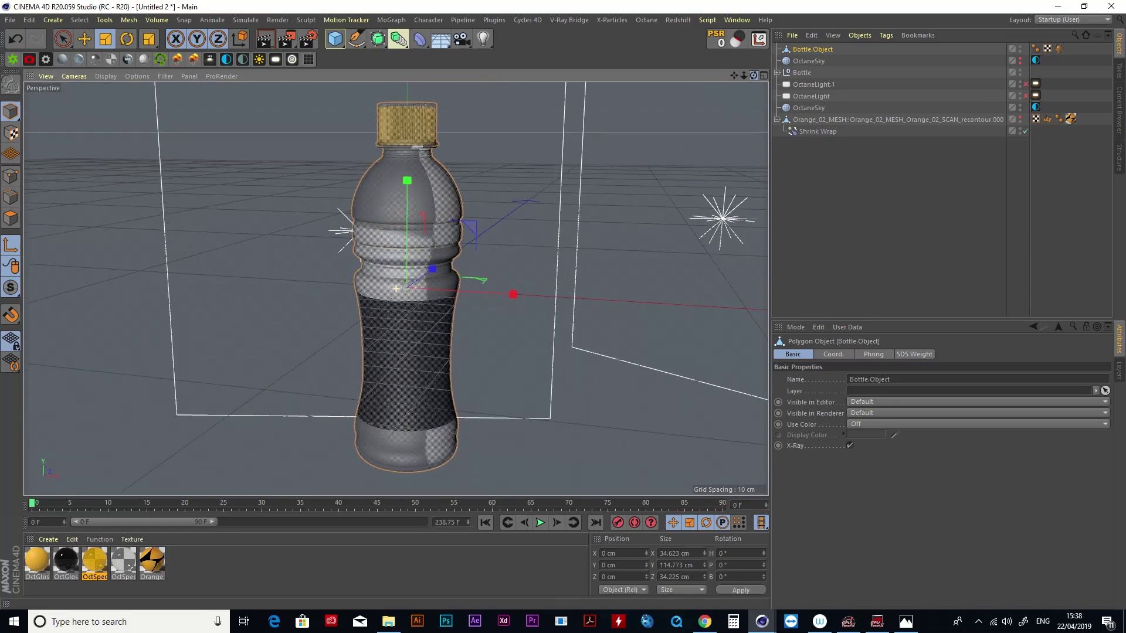
Switch the interface layout to Octane Setup (User).
left_click(737, 21)
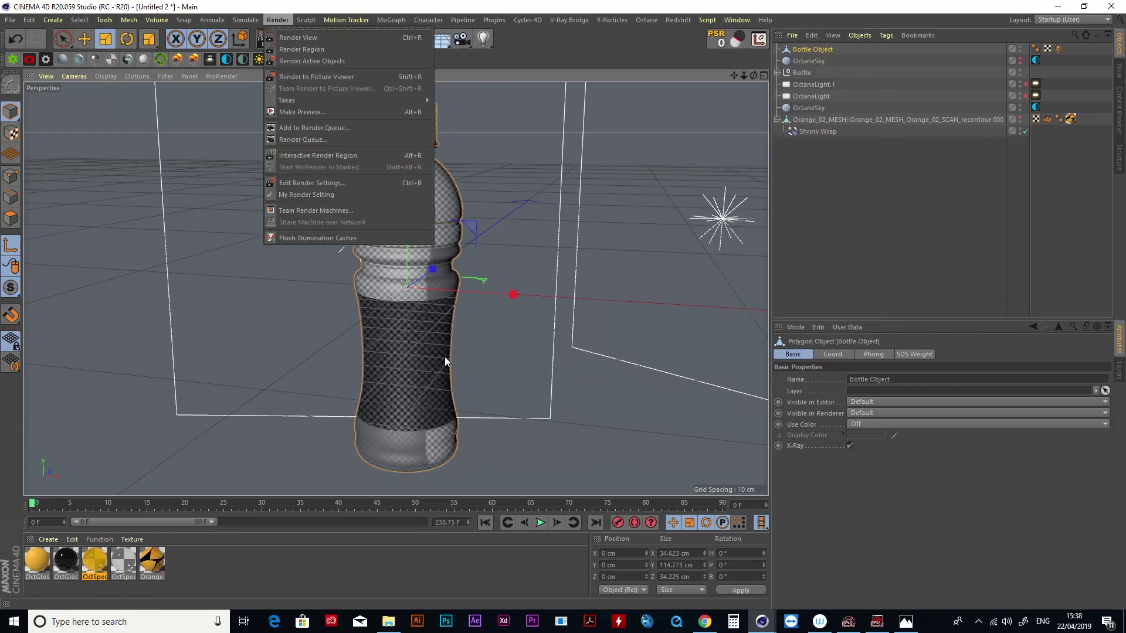
mouse_move(730, 22)
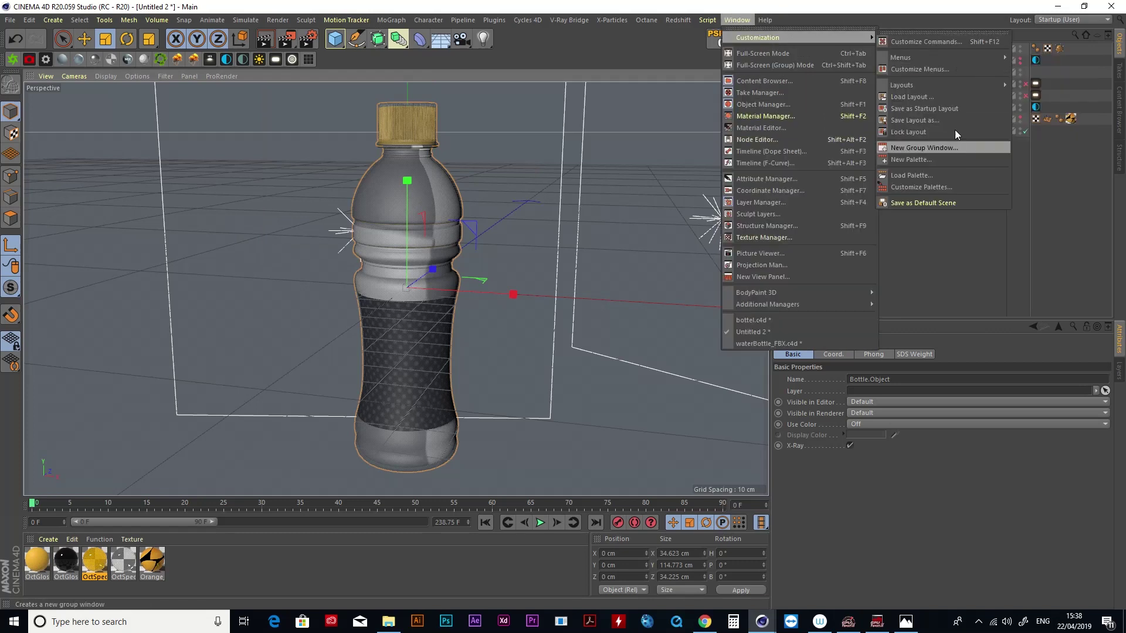
mouse_move(864, 36)
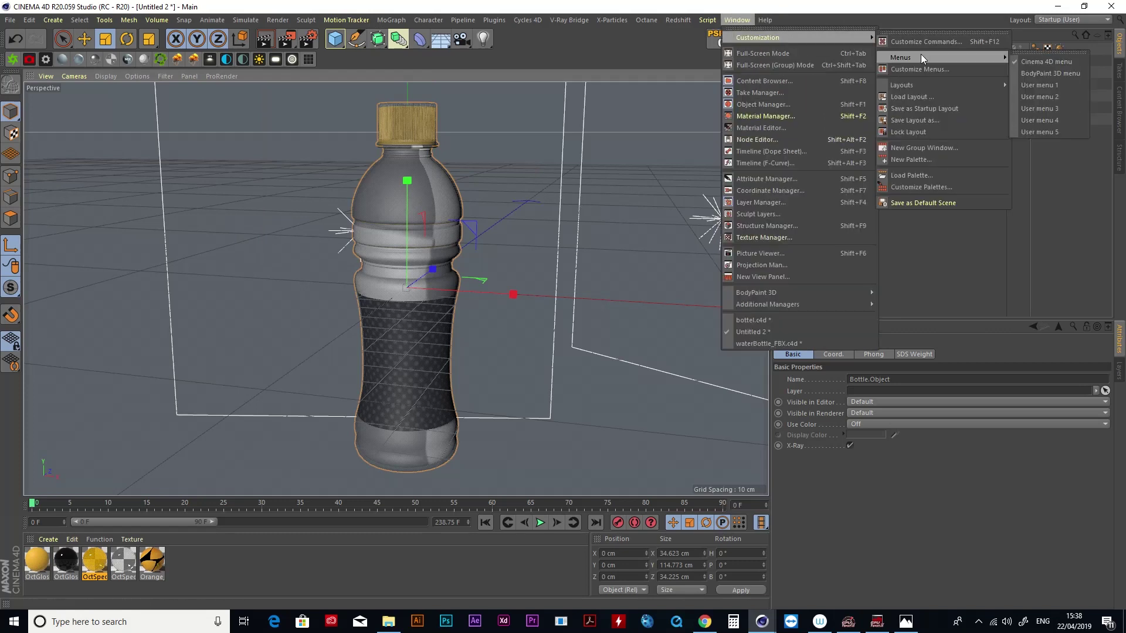
mouse_move(923, 84)
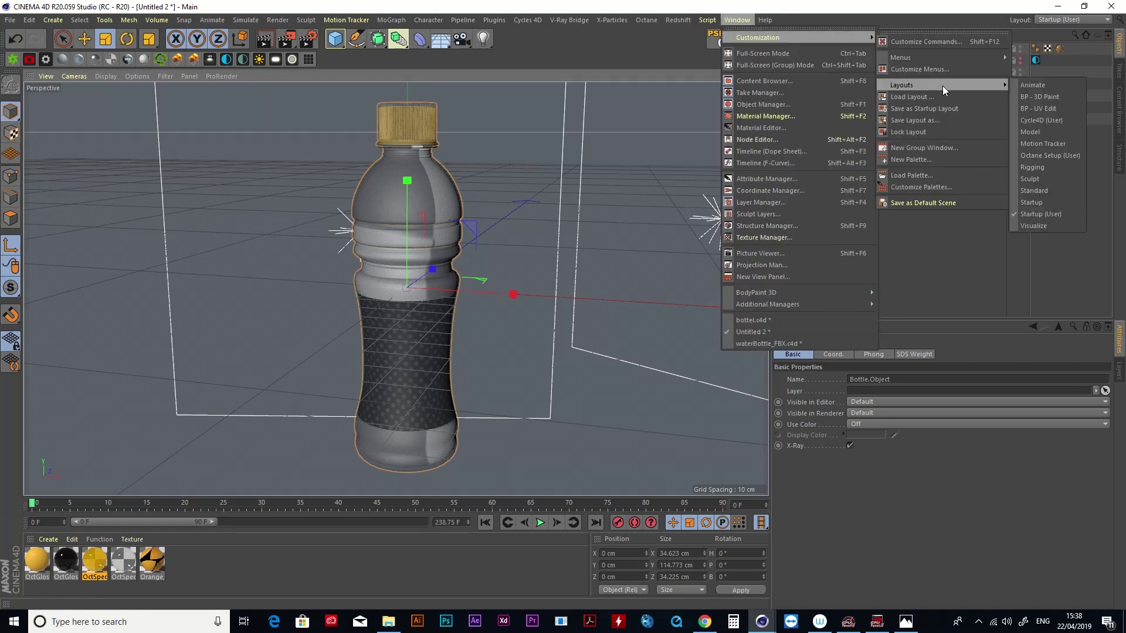
left_click(1068, 154)
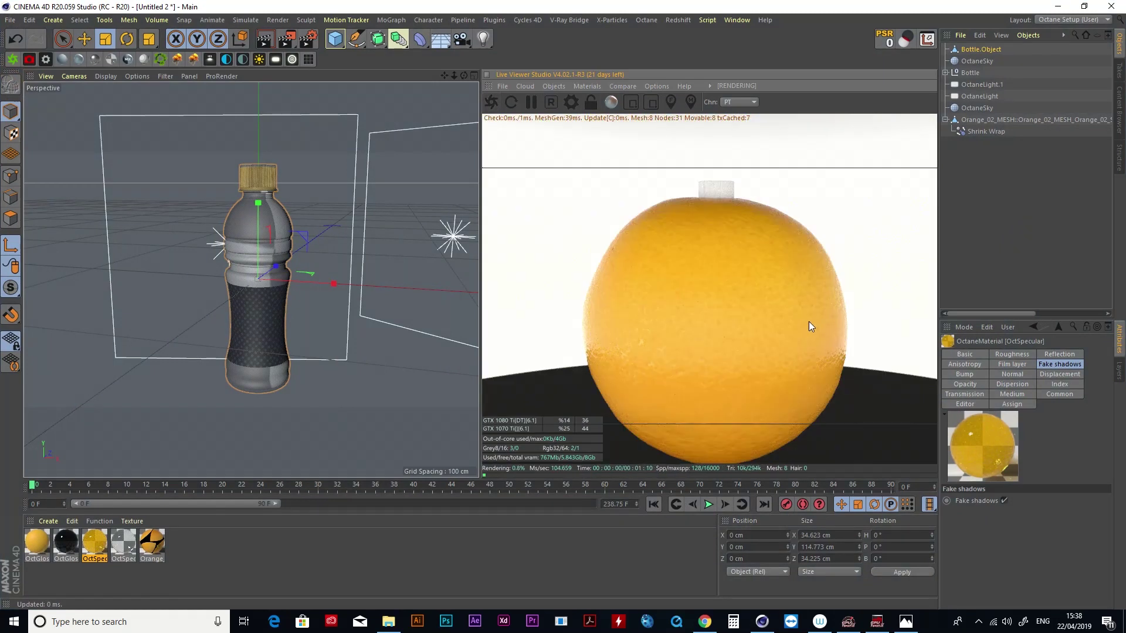
Hide the Orange_02_MESH object in the renderer and inspect the bottle and its cap from several angles.
left_click(994, 120)
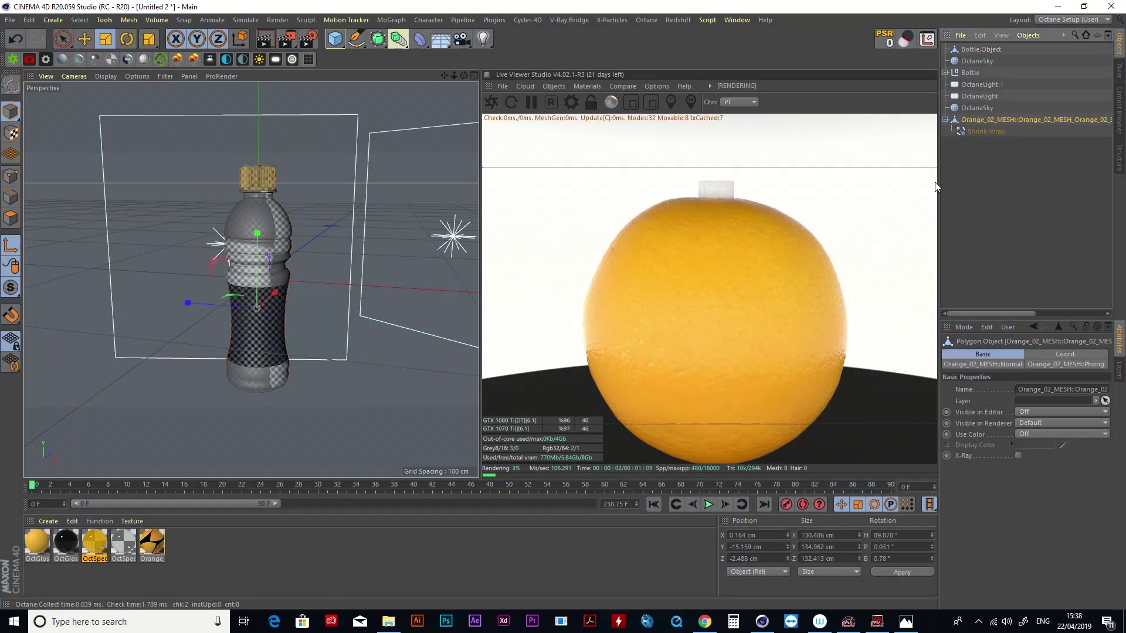
left_click_drag(939, 183, 789, 193)
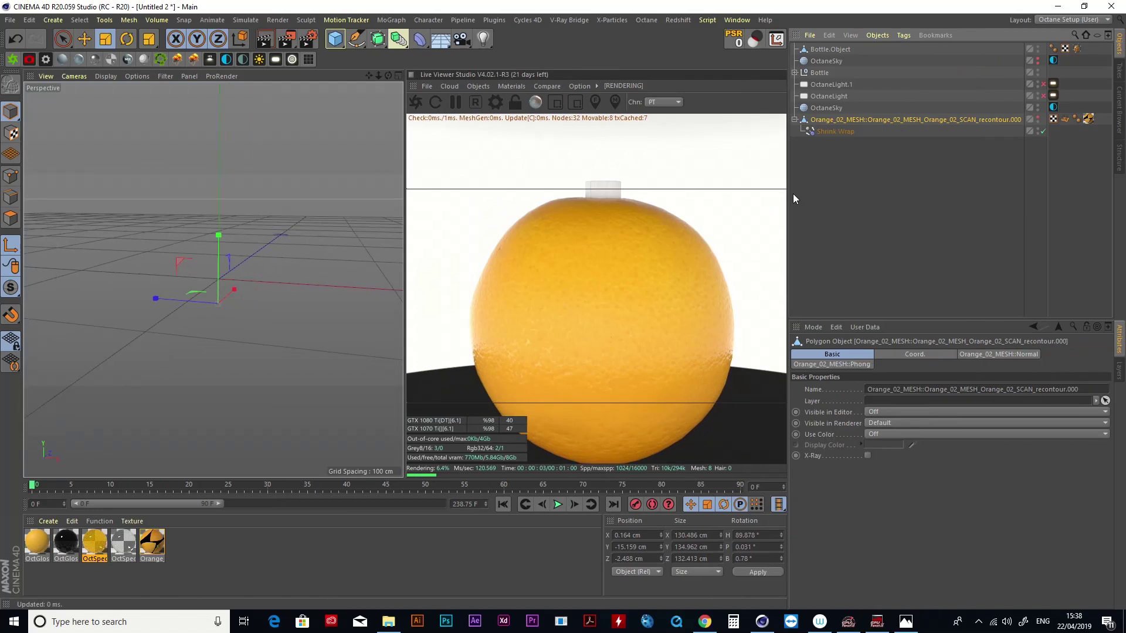
left_click(1038, 122)
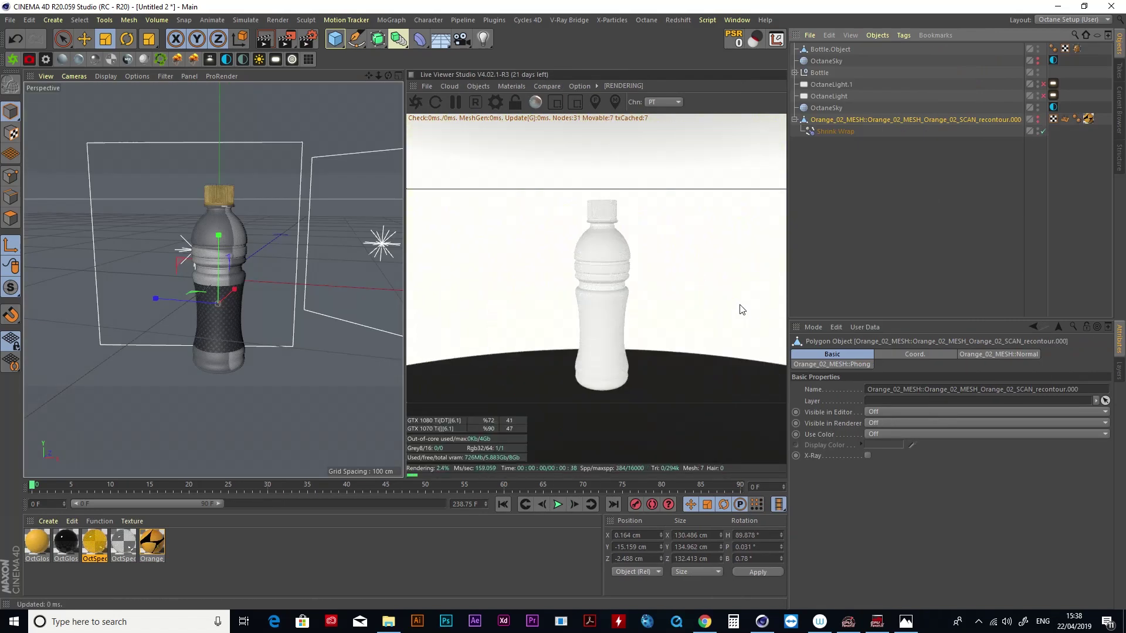
left_click(618, 340)
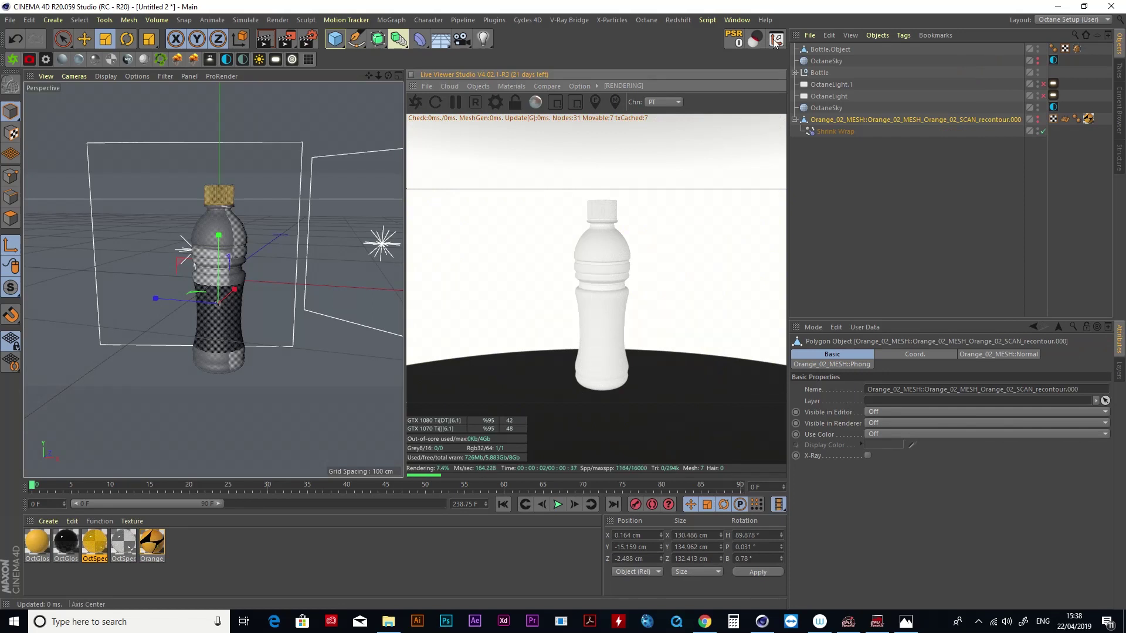
mouse_move(388, 76)
left_mouse_down()
mouse_move(284, 86)
mouse_move(390, 76)
left_mouse_up()
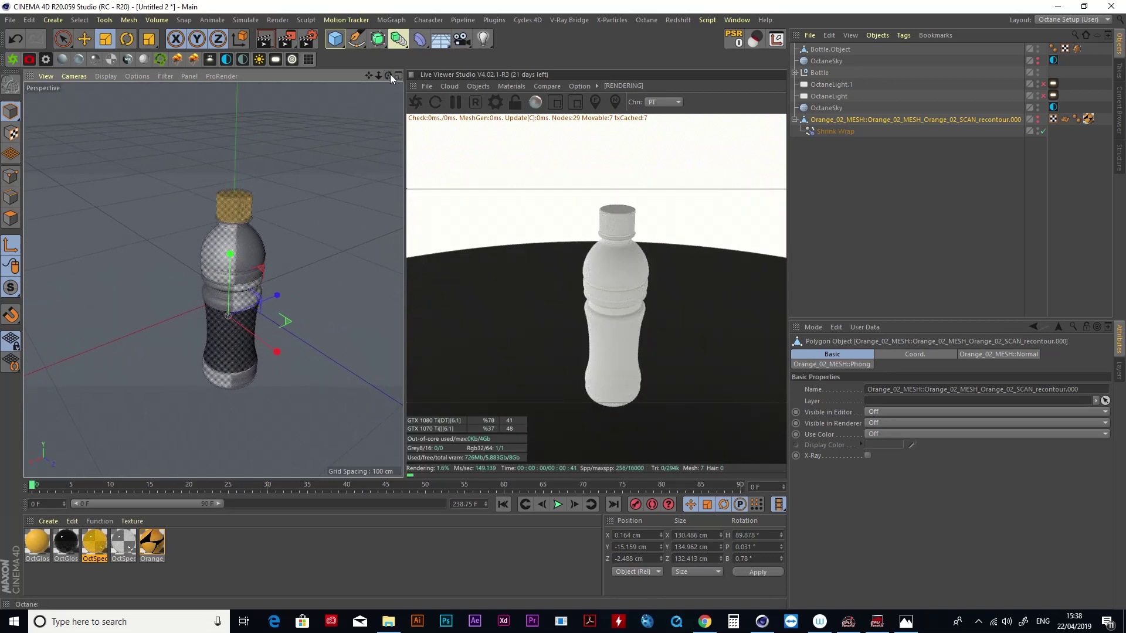
mouse_move(388, 76)
left_mouse_down()
mouse_move(389, 105)
mouse_move(387, 80)
left_mouse_up()
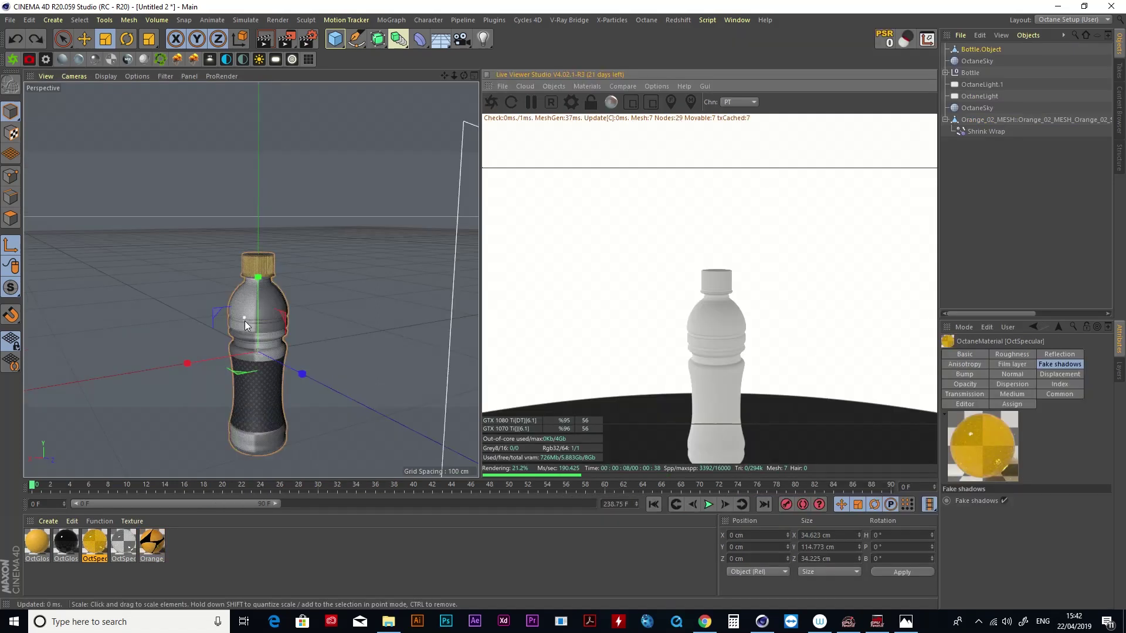
scroll(249, 325, "up", 5)
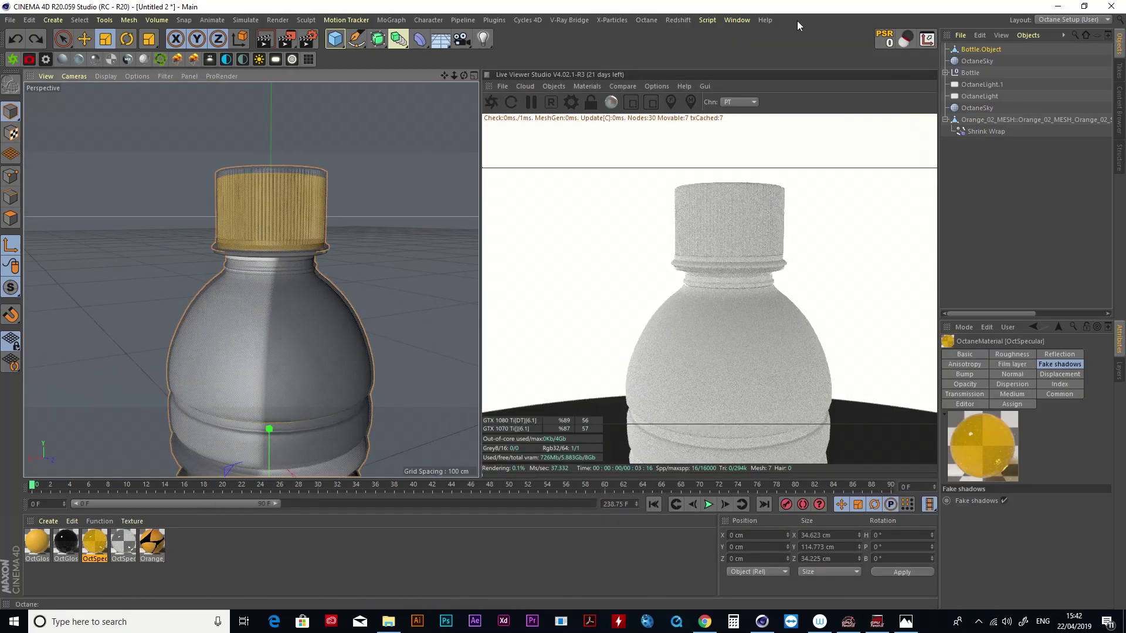
Switch the interface layout back to Startup (User).
left_click(738, 20)
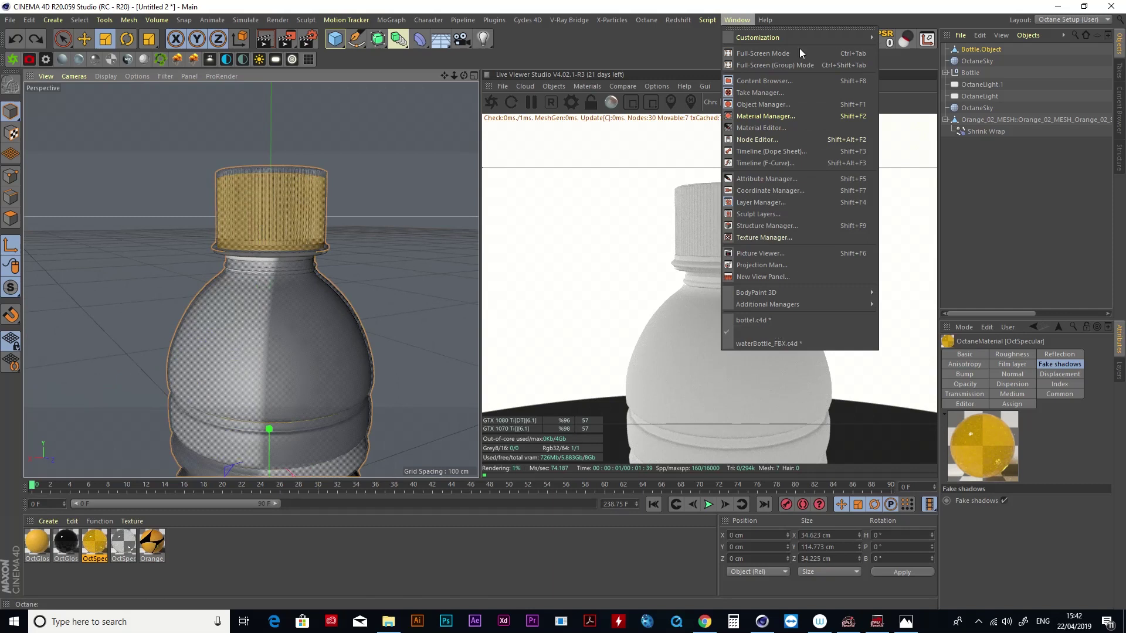
mouse_move(800, 37)
mouse_move(967, 85)
left_click(1052, 214)
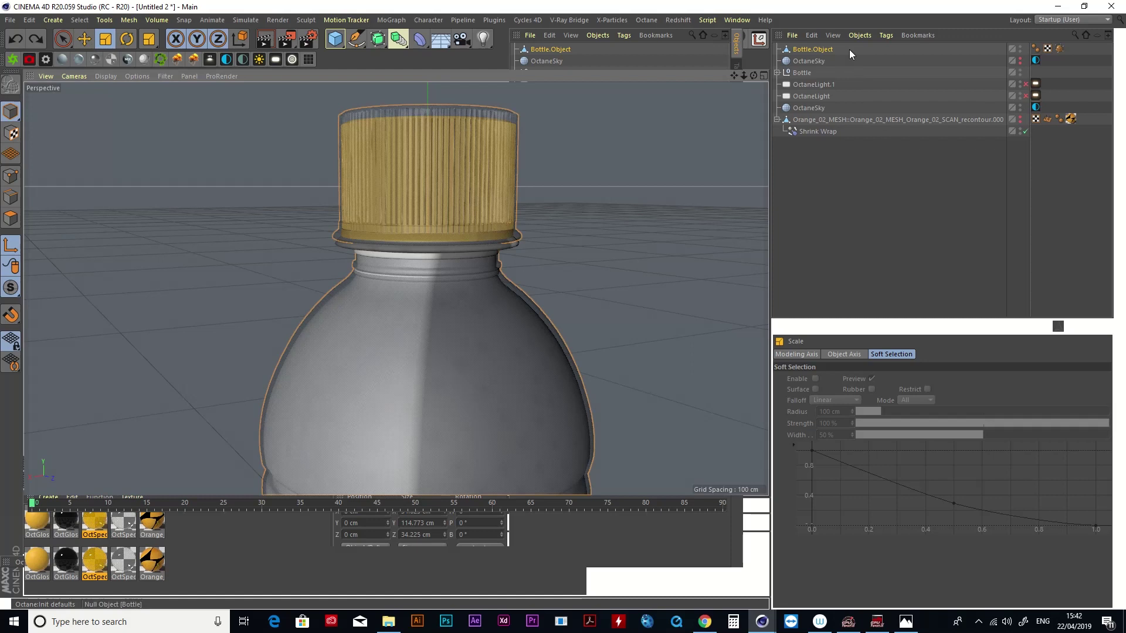
Scale Bottle.Object up uniformly to about 35.2 × 116.6 × 34.8 cm.
left_click(811, 51)
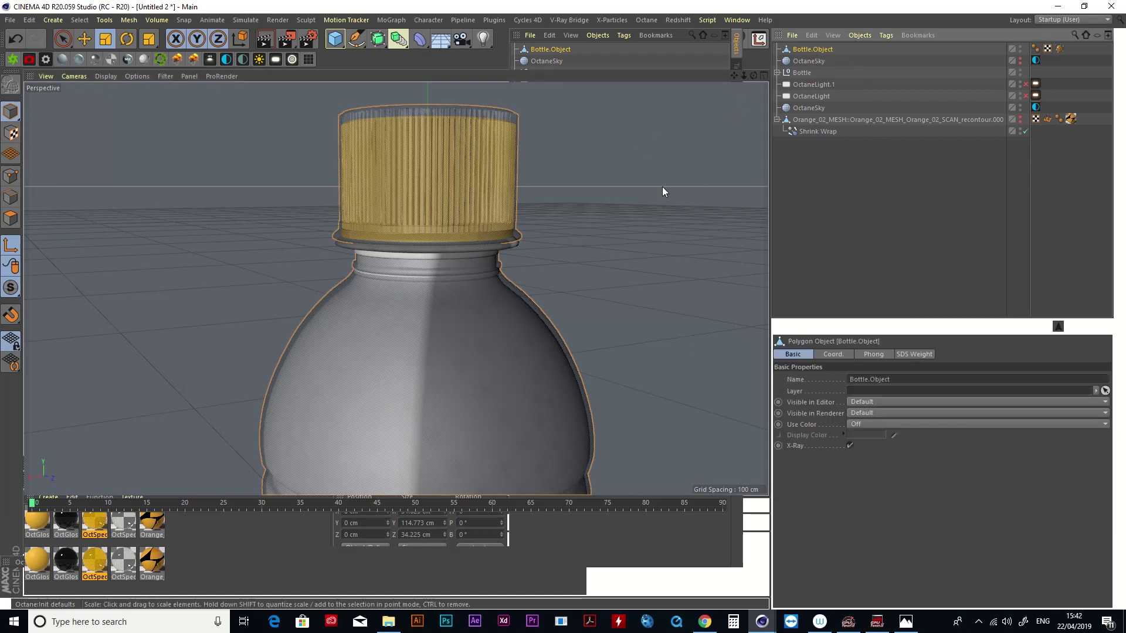
scroll(664, 188, "down", 8)
left_click_drag(678, 344, 685, 340)
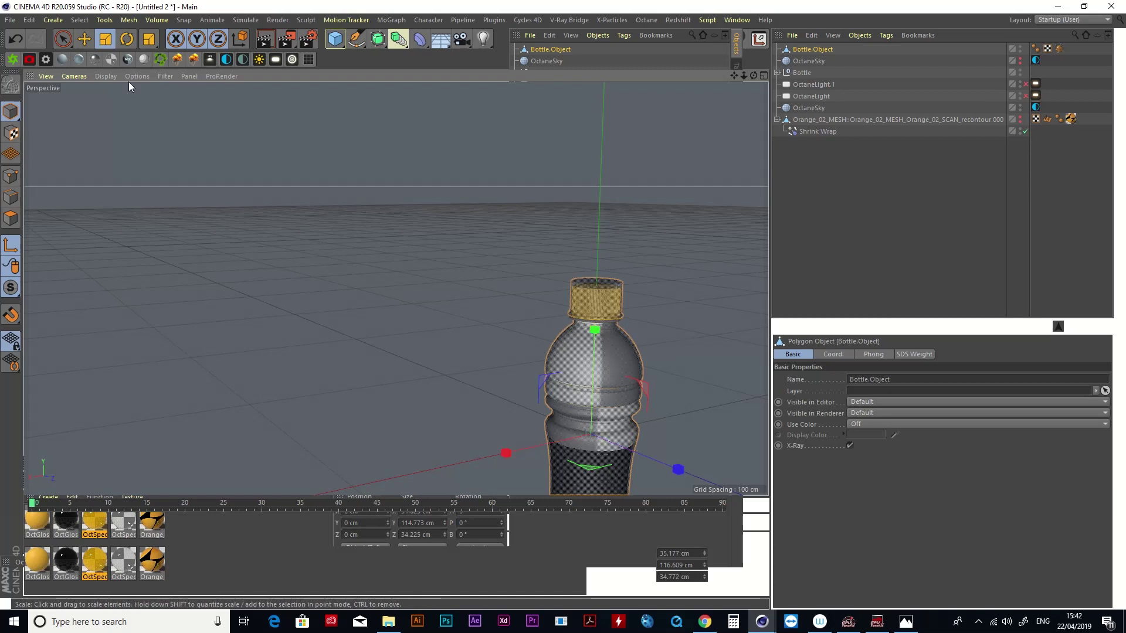
Scale Bottle.Object down along its Y axis only, to a height of about 114.1 cm.
left_click(84, 39)
left_click_drag(735, 75, 529, 0)
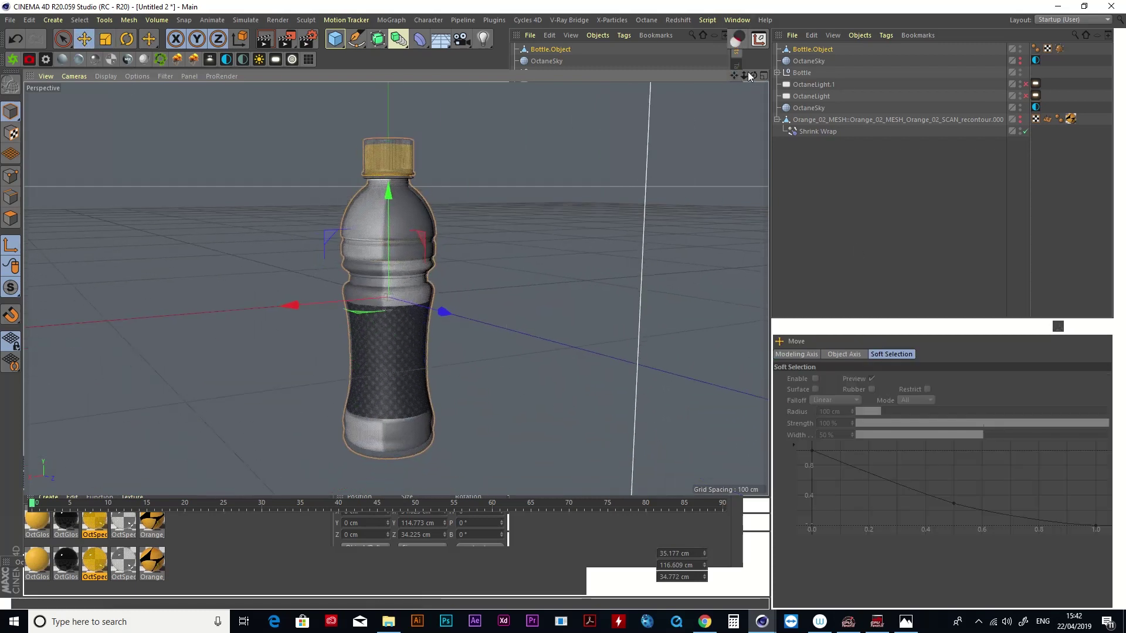
left_click_drag(754, 76, 752, 51)
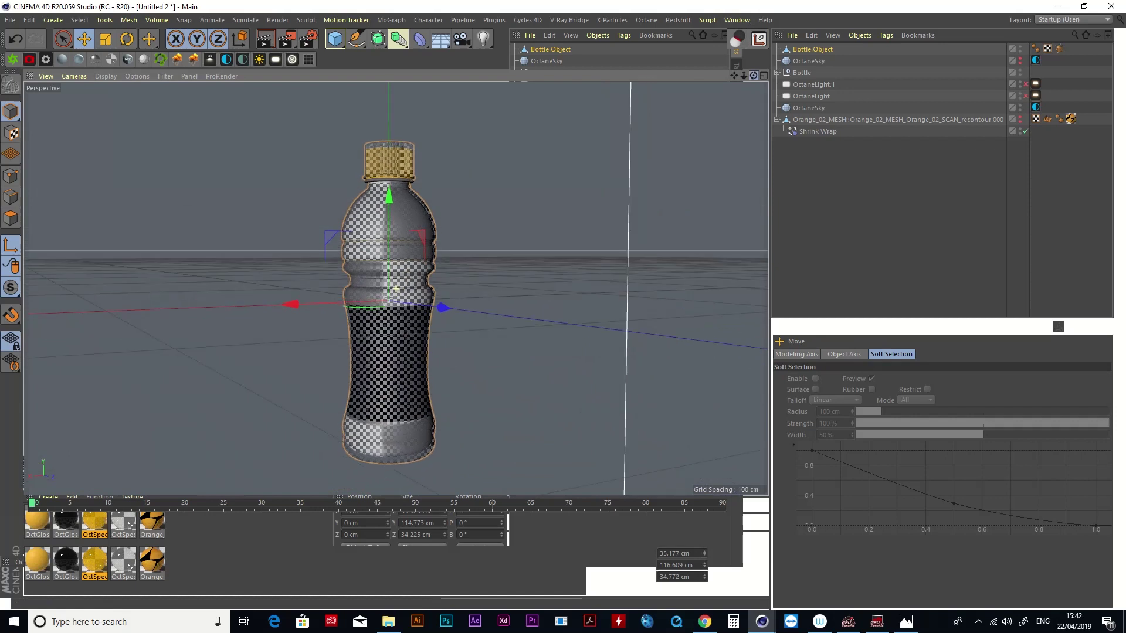
left_click(105, 40)
left_click_drag(390, 195, 390, 196)
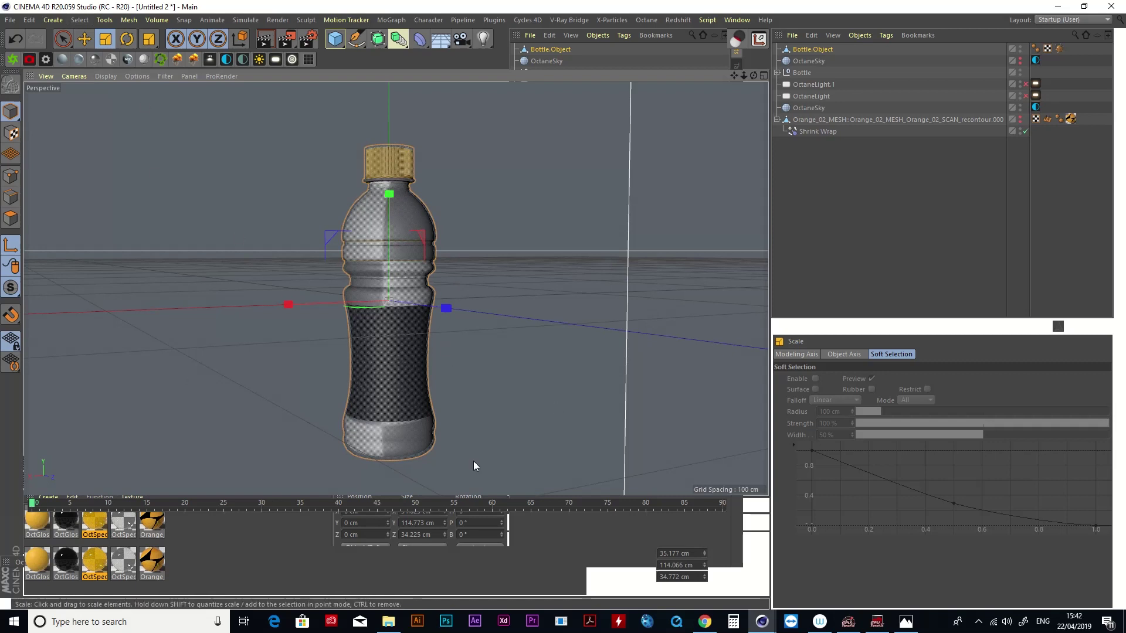
Select the neck-ring points below the cap of Bottle.Object and move them down along Y to about 43.7 cm, then return to Model mode.
scroll(385, 215, "up", 6)
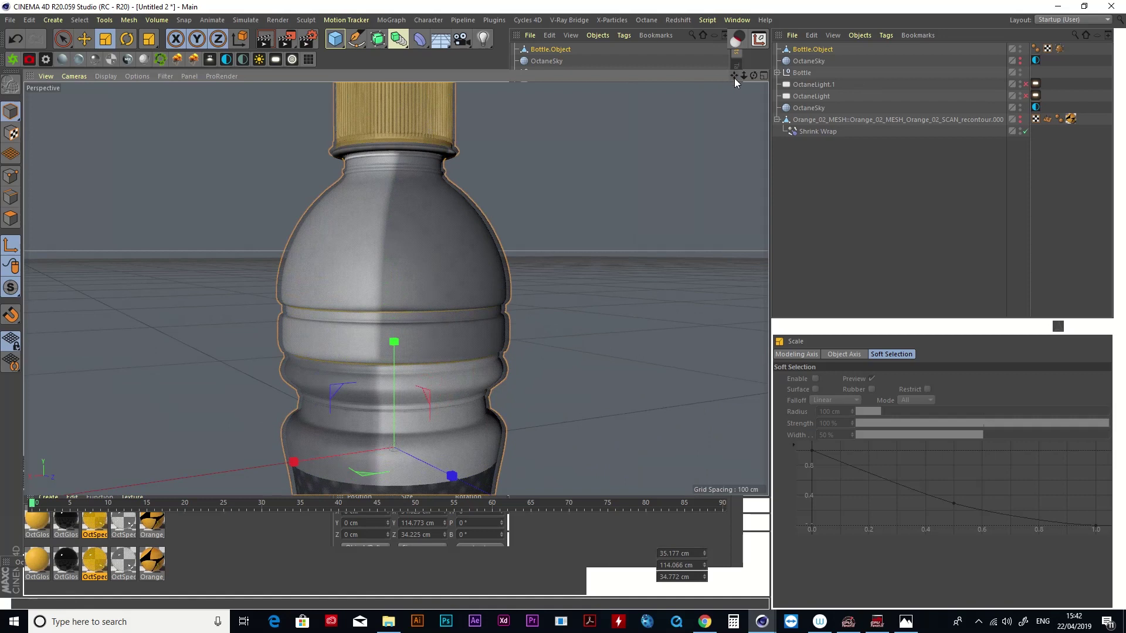
left_click_drag(735, 78, 782, 181)
scroll(411, 210, "up", 2)
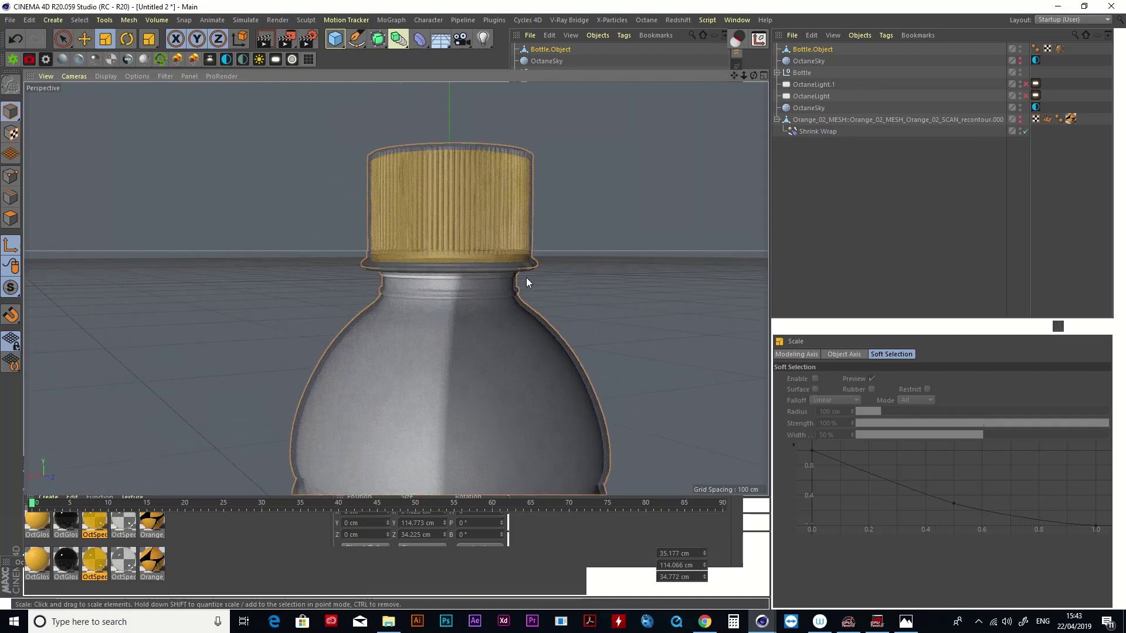
scroll(456, 266, "up", 2)
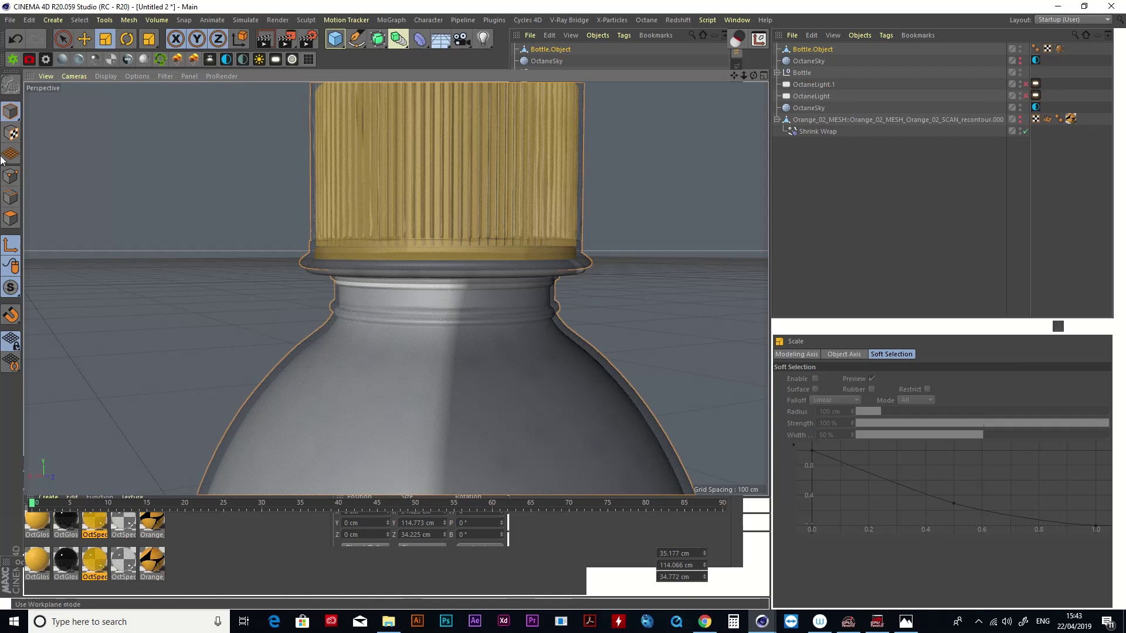
left_click_drag(754, 76, 755, 68)
left_click(11, 177)
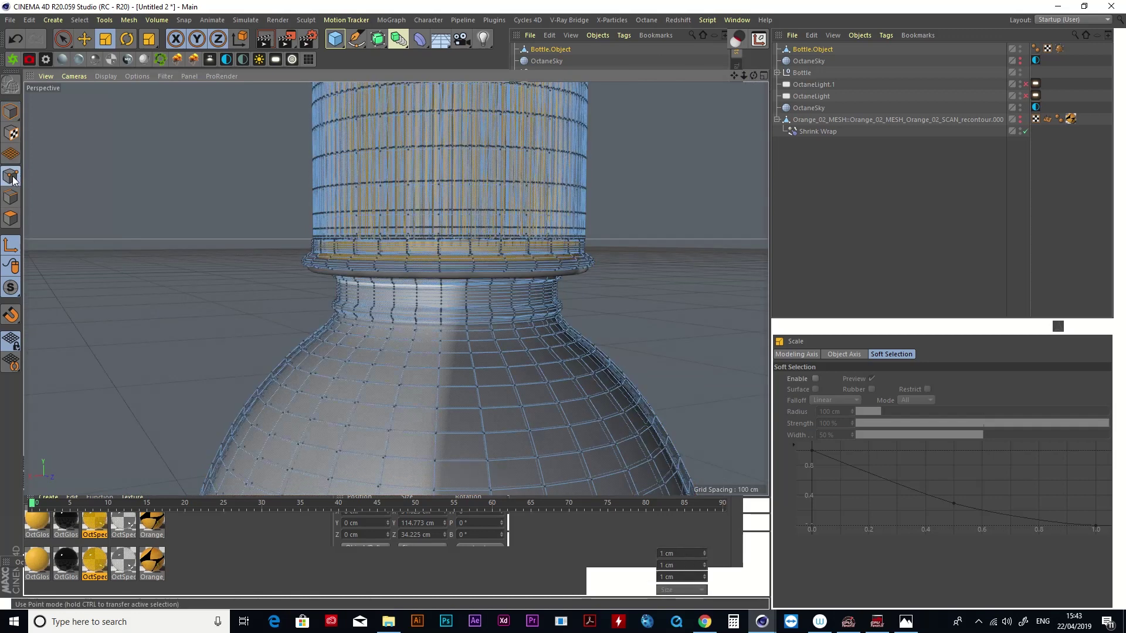
left_click(71, 42)
left_click(117, 77)
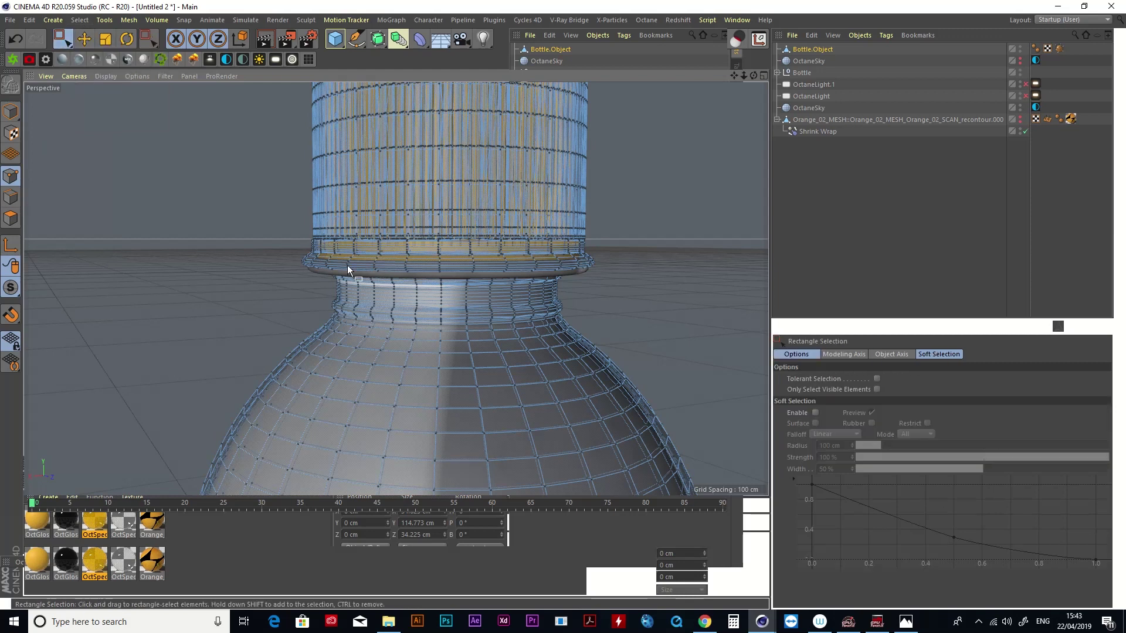
left_click_drag(283, 243, 614, 291)
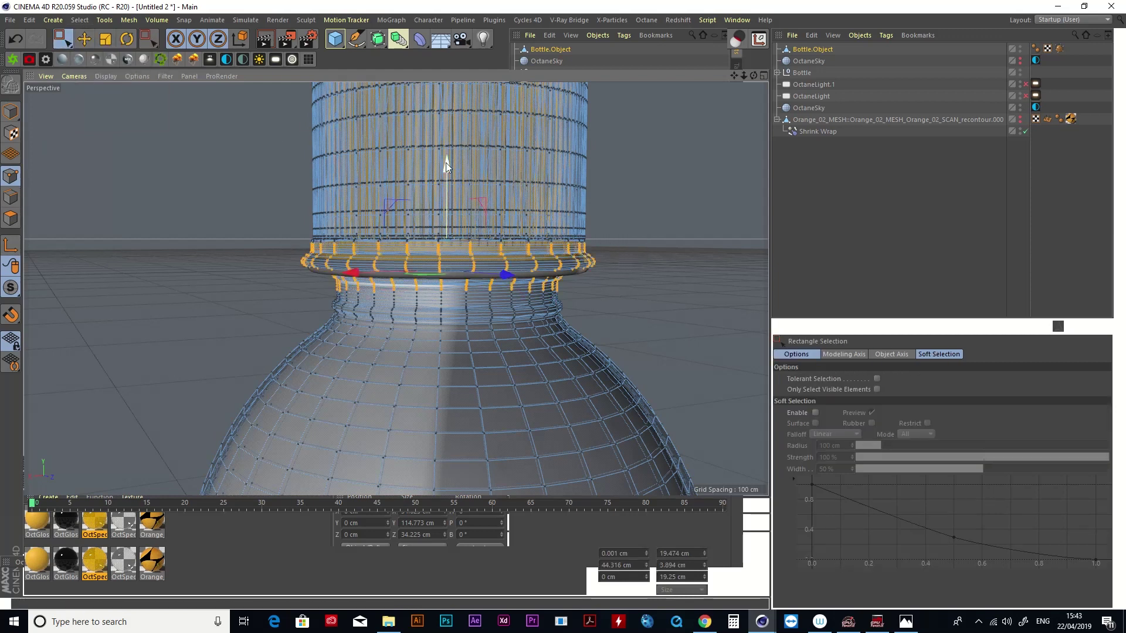
left_click_drag(448, 164, 448, 174)
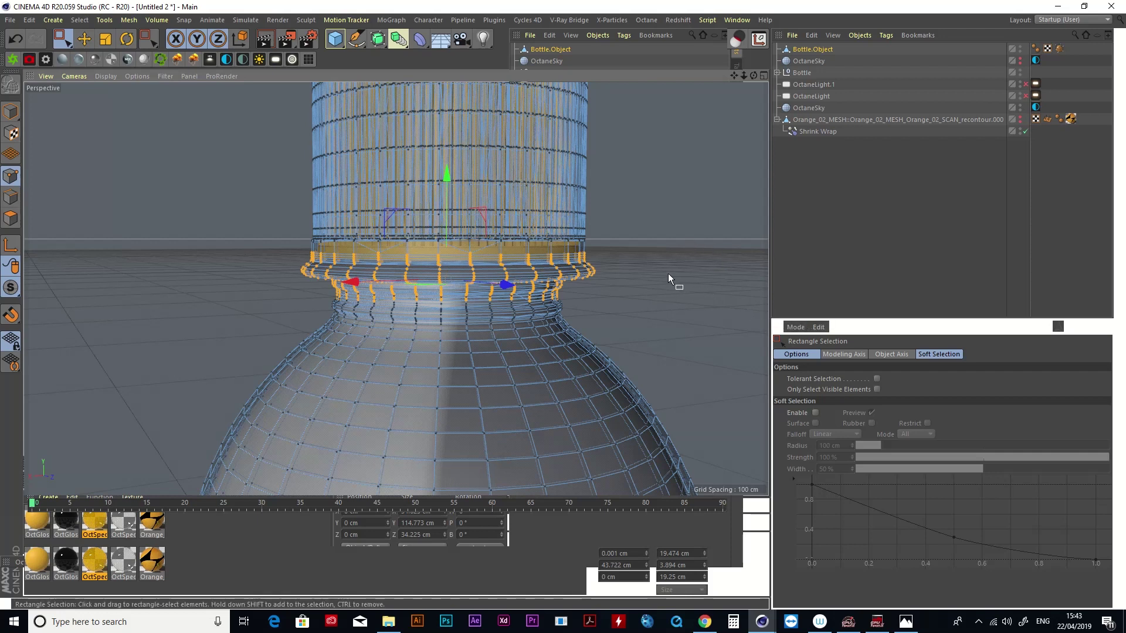
key("Return")
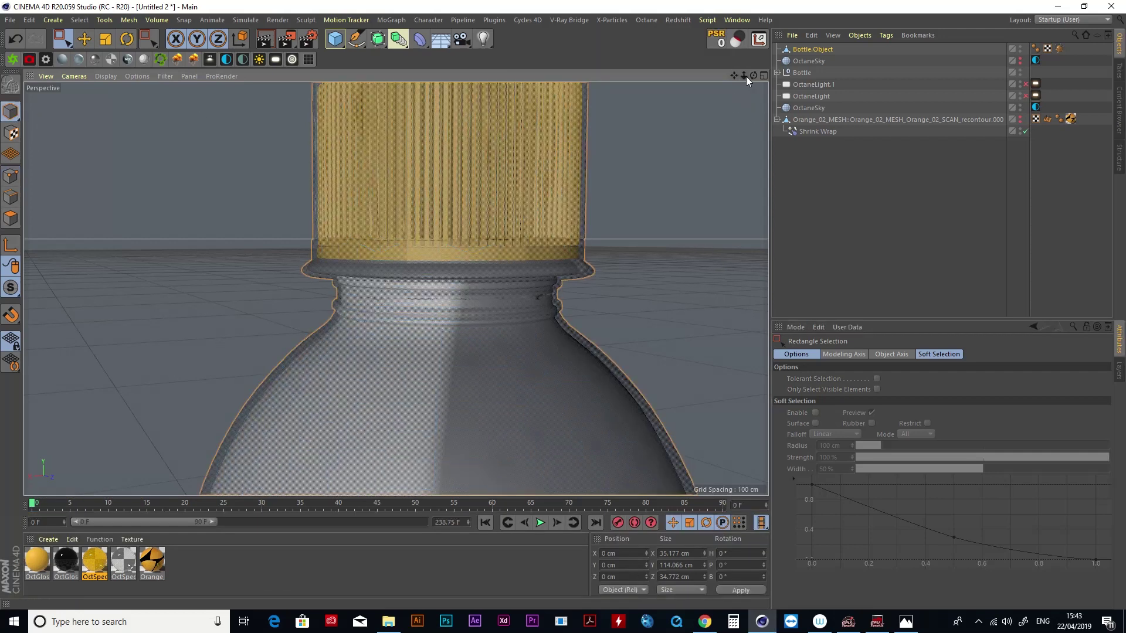
Assign Bottle.Object as the target object of the Shrink Wrap deformer under the orange mesh.
left_click_drag(755, 75, 657, 111)
left_click_drag(733, 76, 763, 3)
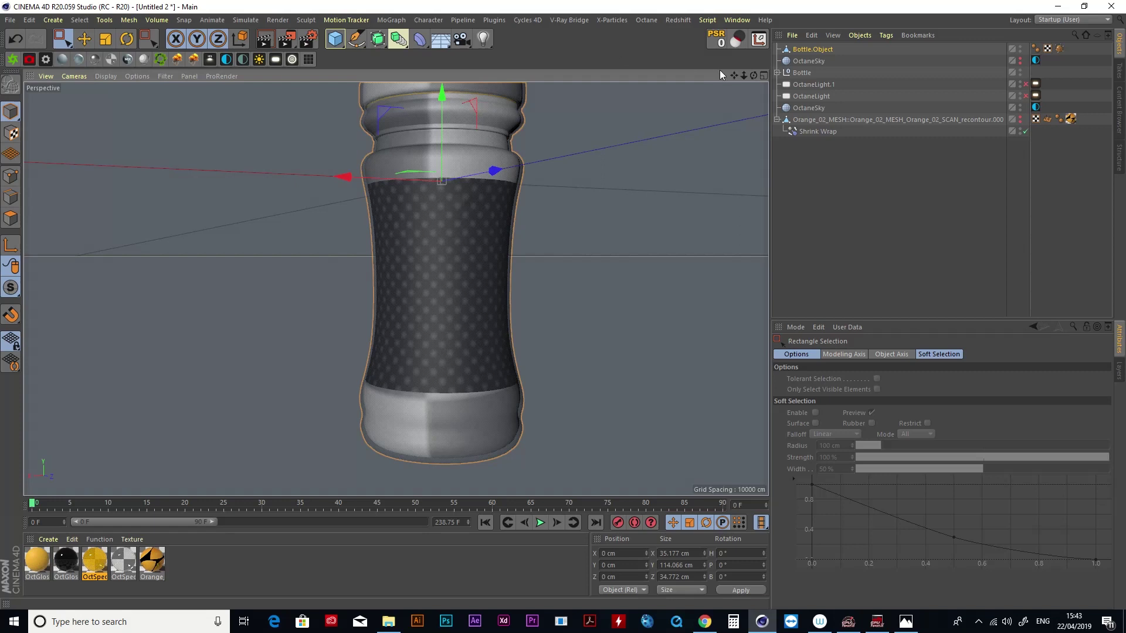
left_click_drag(733, 75, 824, 135)
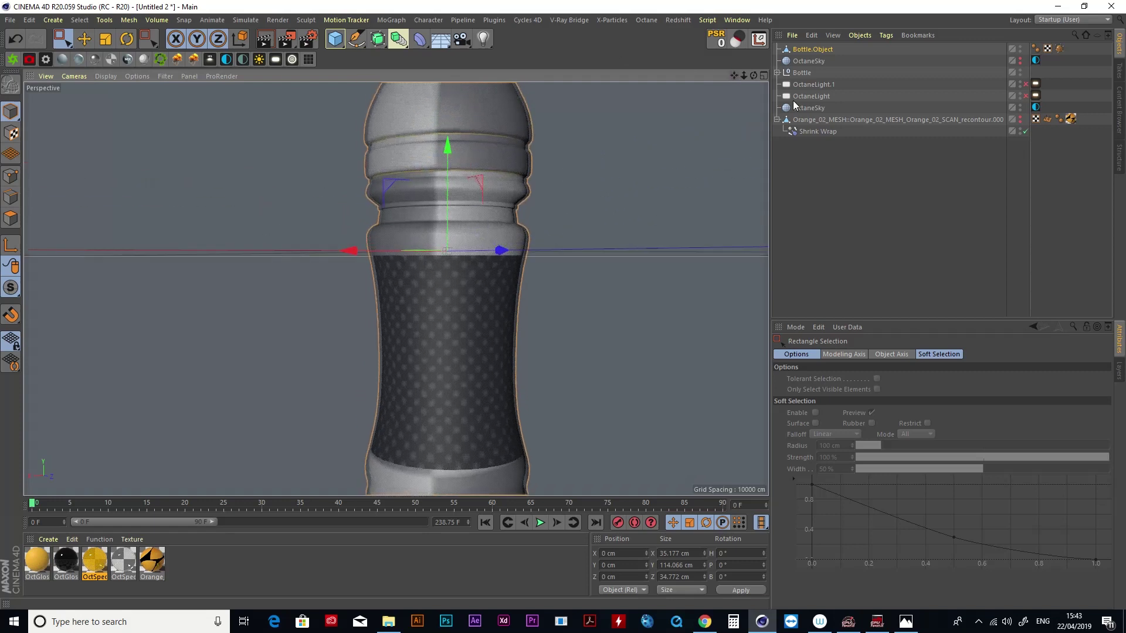
left_click(815, 131)
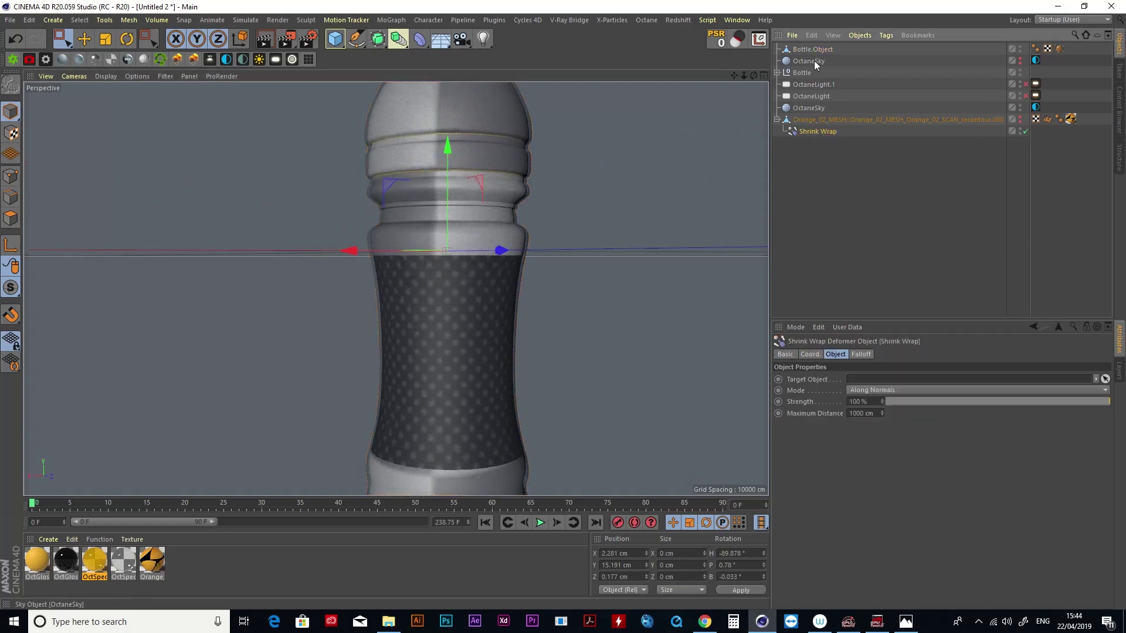
left_click_drag(811, 49, 879, 380)
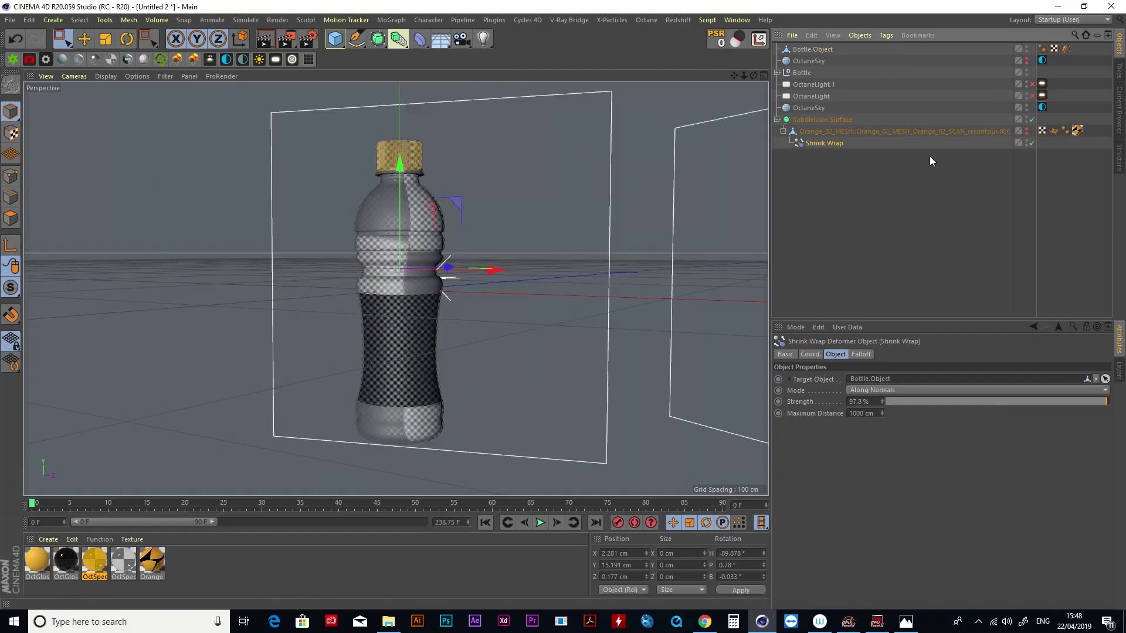
Show the Orange_02_MESH object in the editor and set the Shrink Wrap deformer's mode to Target Axis.
left_click(1027, 130)
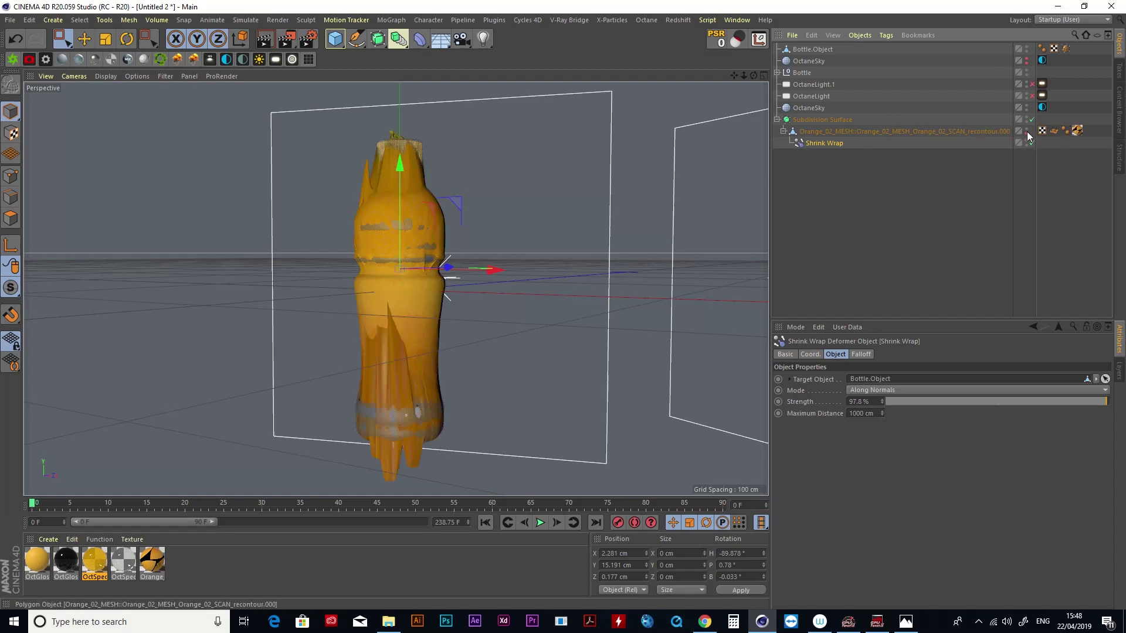
left_click_drag(753, 75, 680, 80)
left_click_drag(396, 289, 248, 291, "alt")
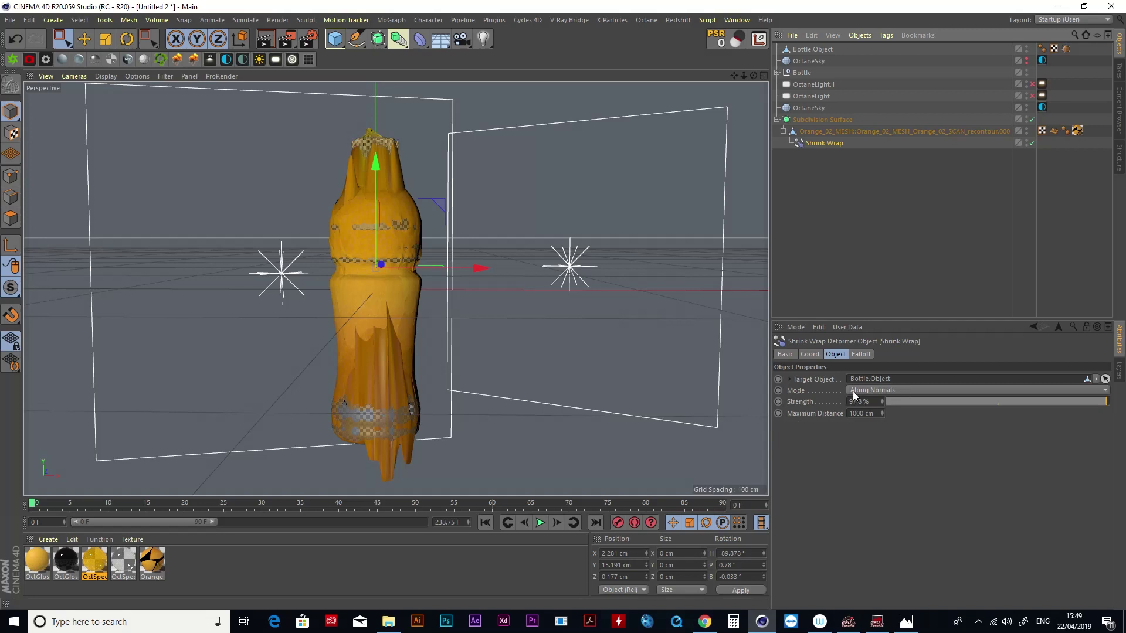
left_click(913, 390)
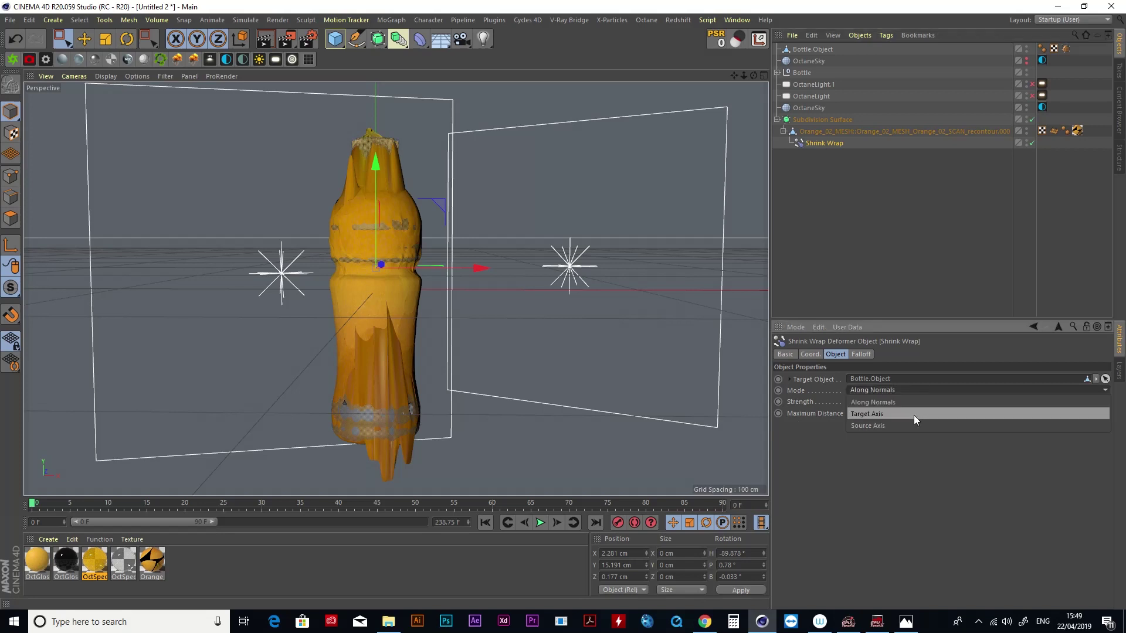
left_click(914, 414)
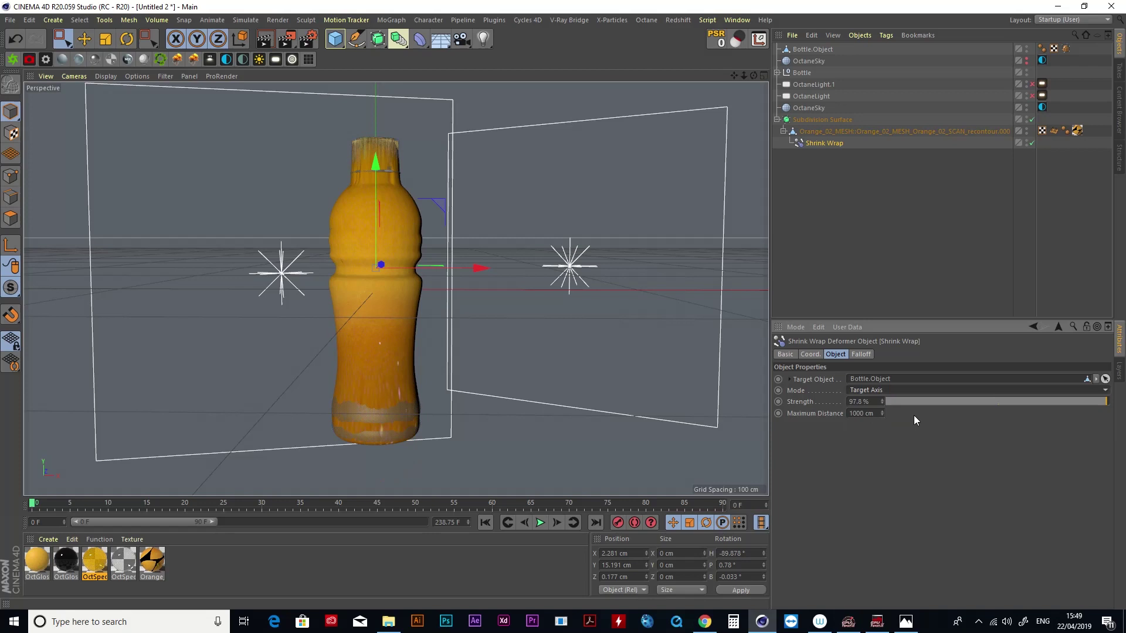
Check the wrapped mesh around the bottle's base and hide Bottle.Object in the editor.
mouse_move(753, 76)
left_mouse_down()
mouse_move(725, 97)
mouse_move(709, 132)
mouse_move(727, 126)
mouse_move(733, 106)
mouse_move(754, 135)
mouse_move(757, 105)
mouse_move(812, 88)
mouse_move(754, 88)
left_mouse_up()
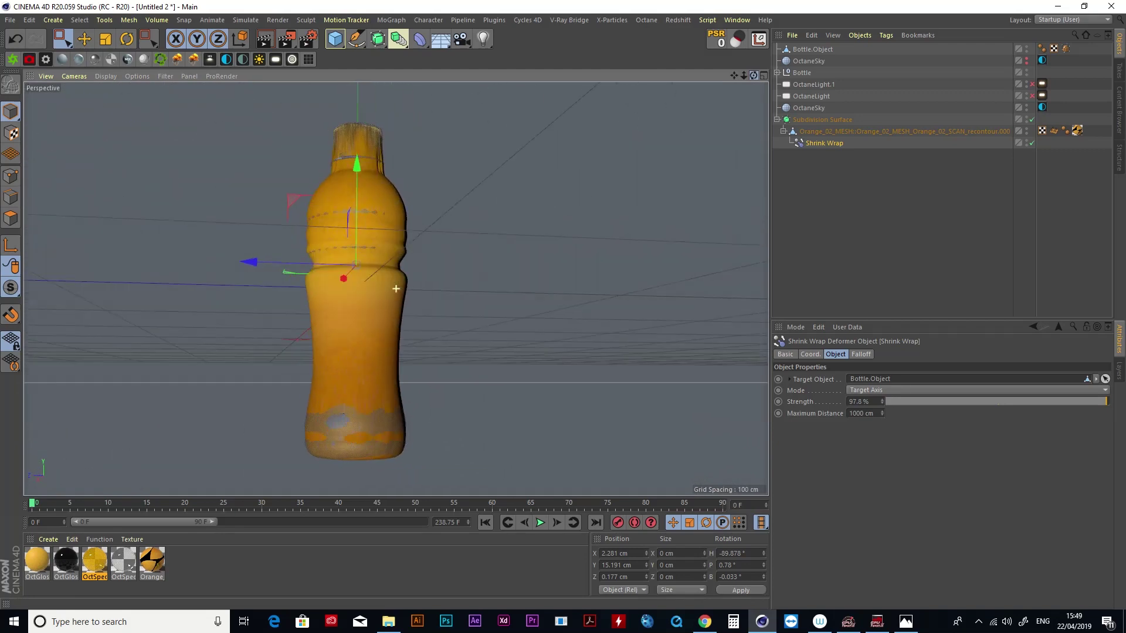
scroll(337, 446, "up", 4)
scroll(337, 415, "up", 4)
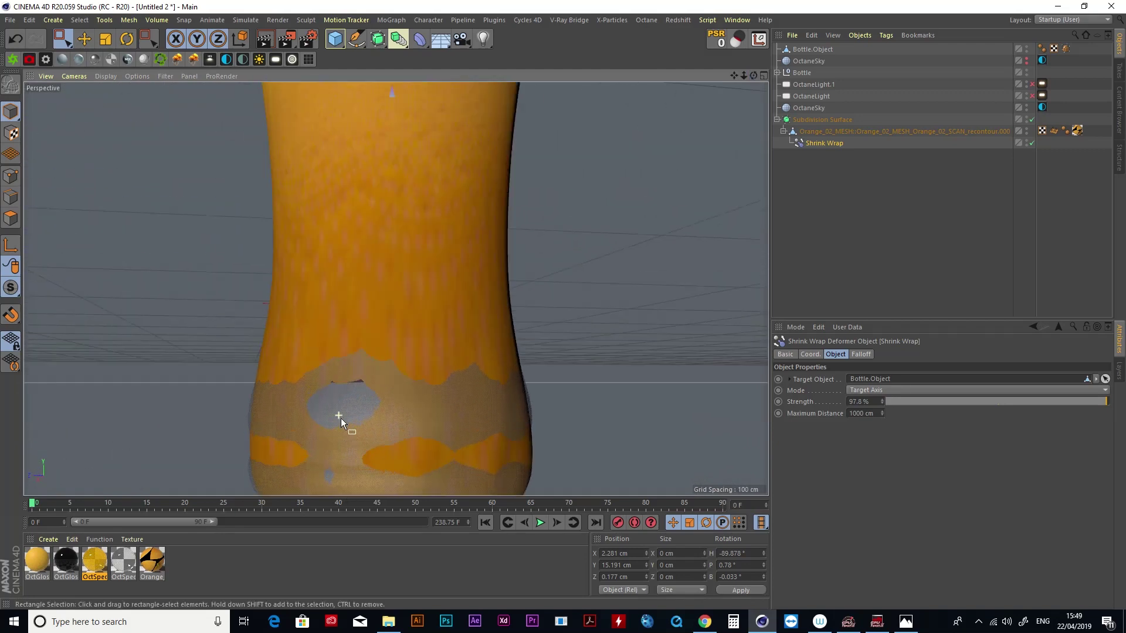
scroll(368, 326, "down", 6)
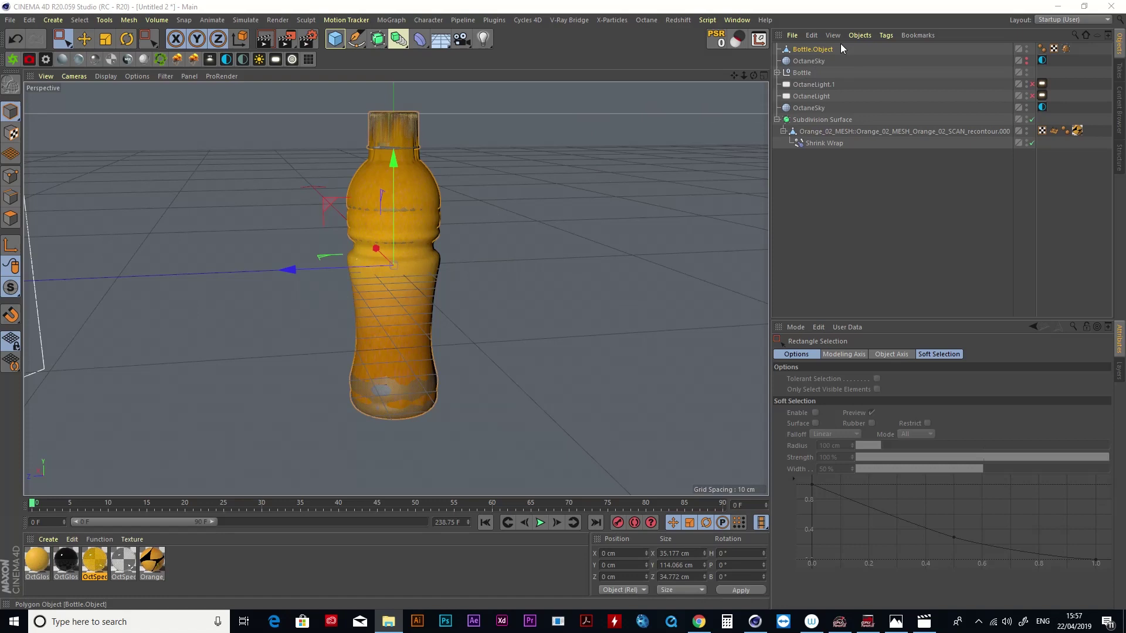
left_click(1027, 51)
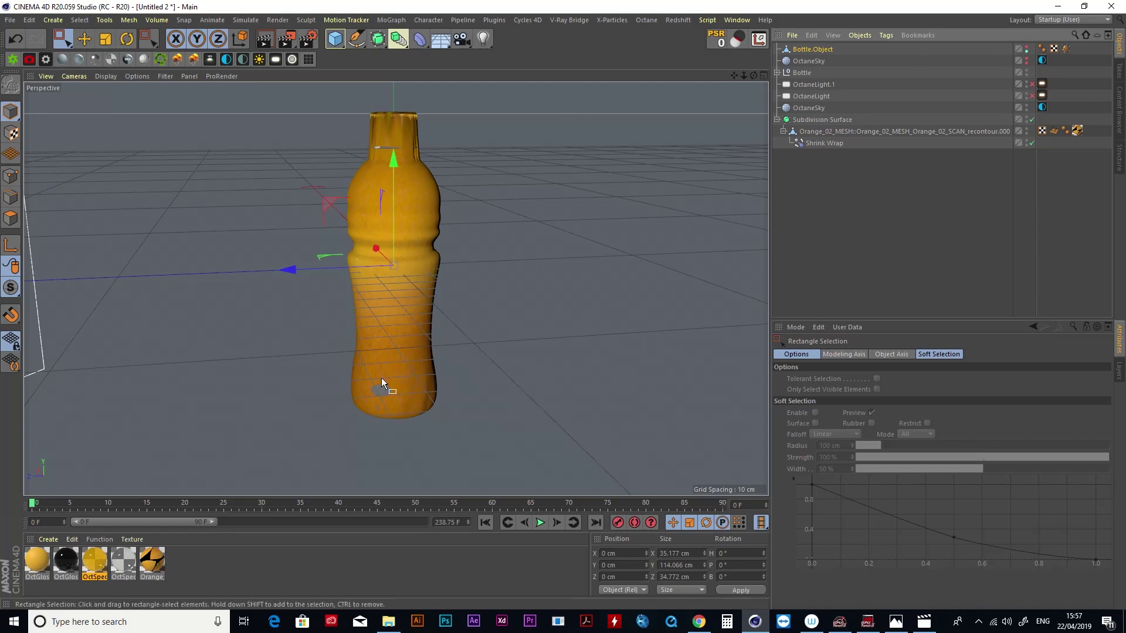
Try scaling Bottle.Object up uniformly to about 36.2 × 117.4 × 35.6 cm, and undo it.
left_click(813, 50)
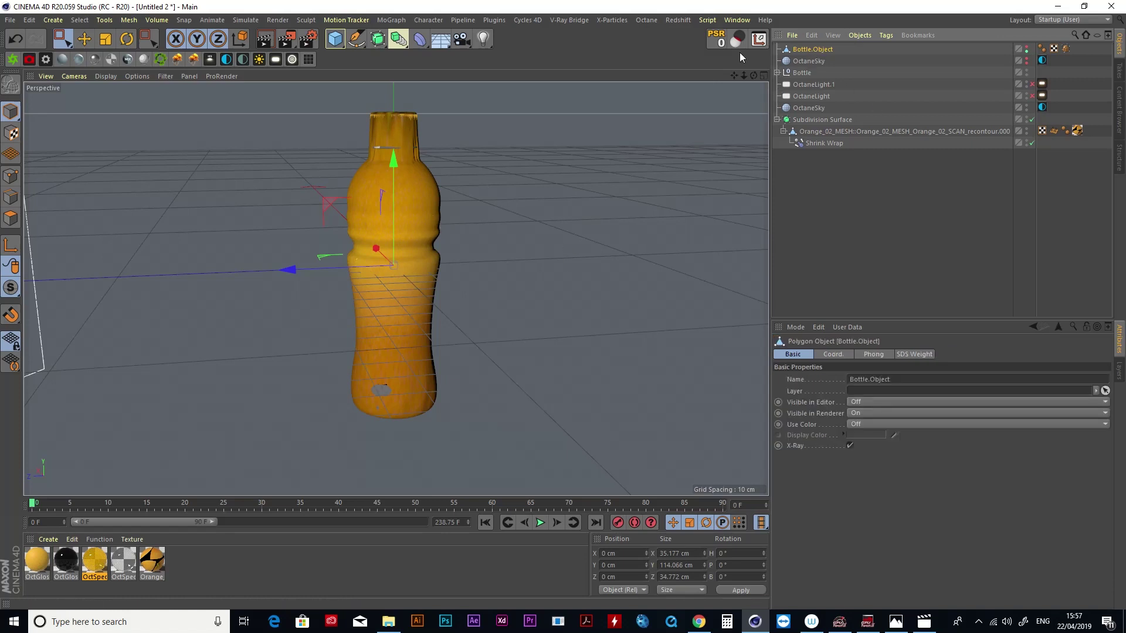
key("t")
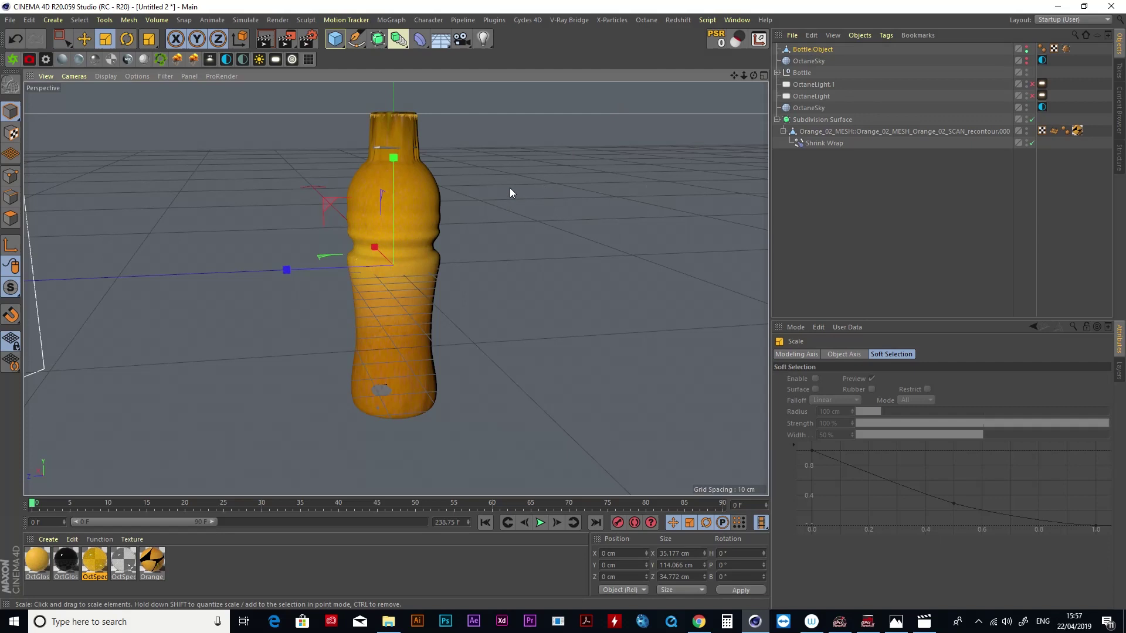
left_click_drag(515, 190, 530, 188)
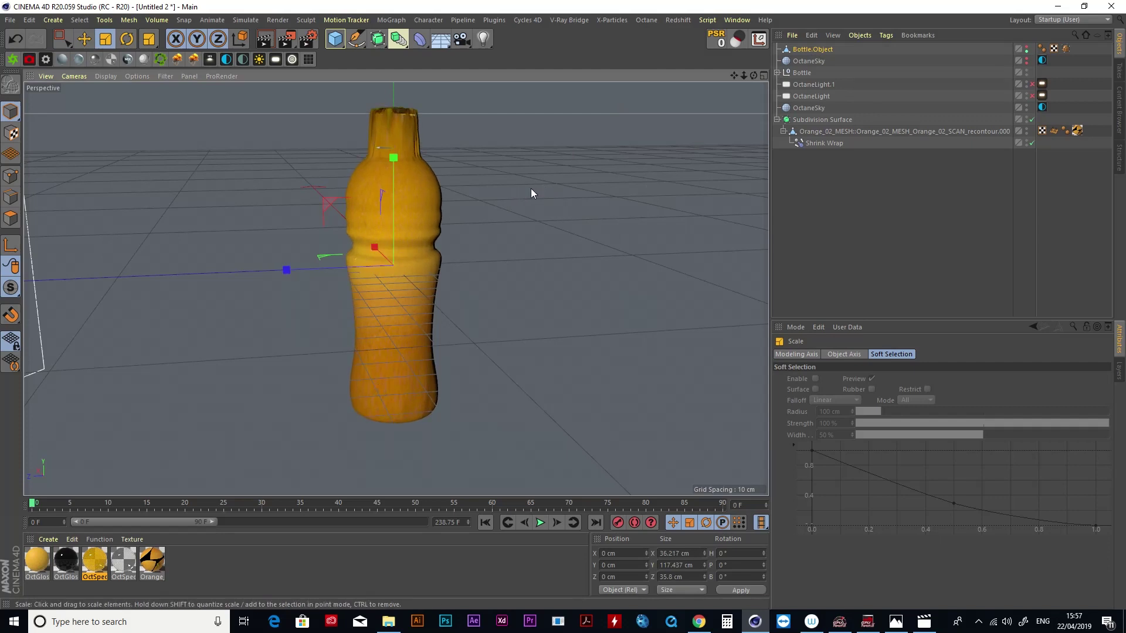
key("ctrl+z")
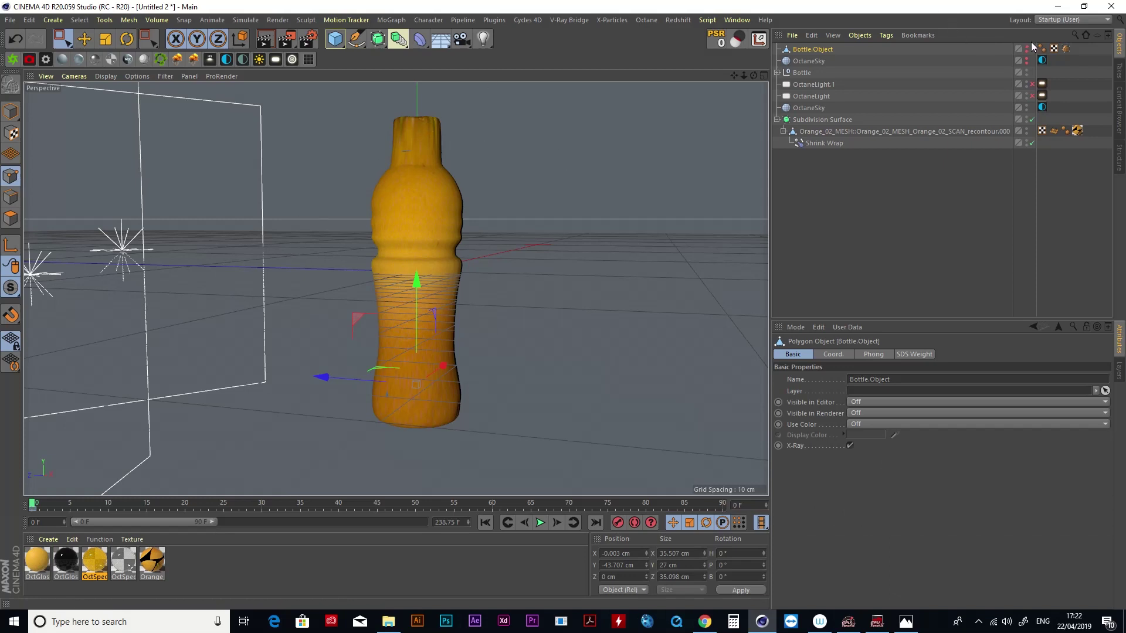
Show Bottle.Object in the editor, select its cap and neck points, and scale them up uniformly to about 20.8 × 18.6 × 20.6 cm.
left_click(1026, 47)
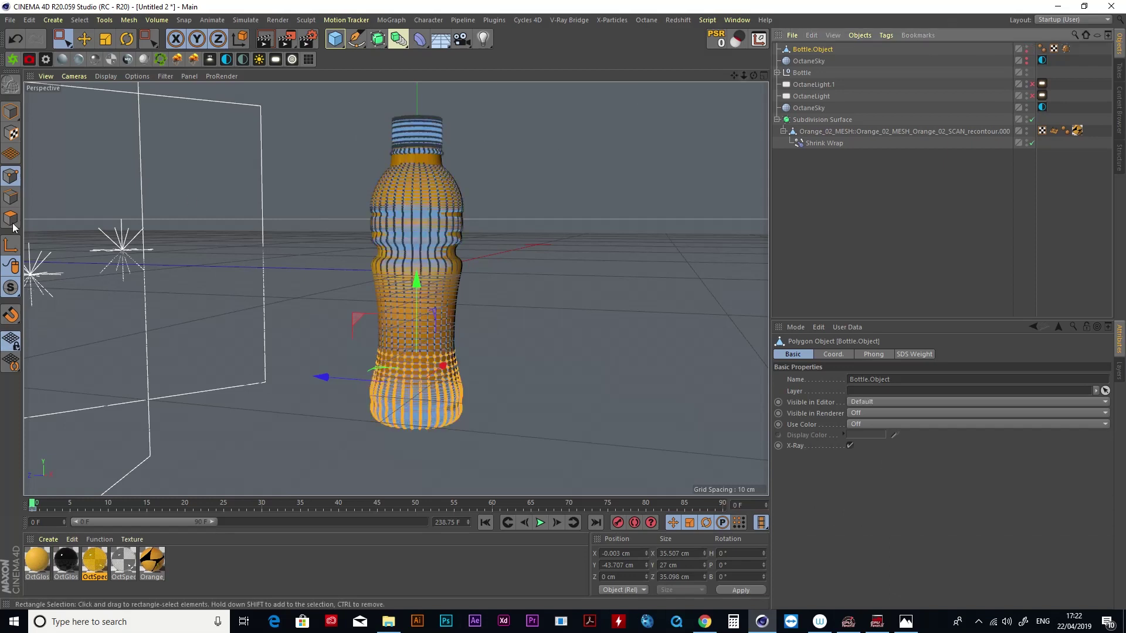
left_click_drag(351, 97, 475, 173)
left_click(763, 76)
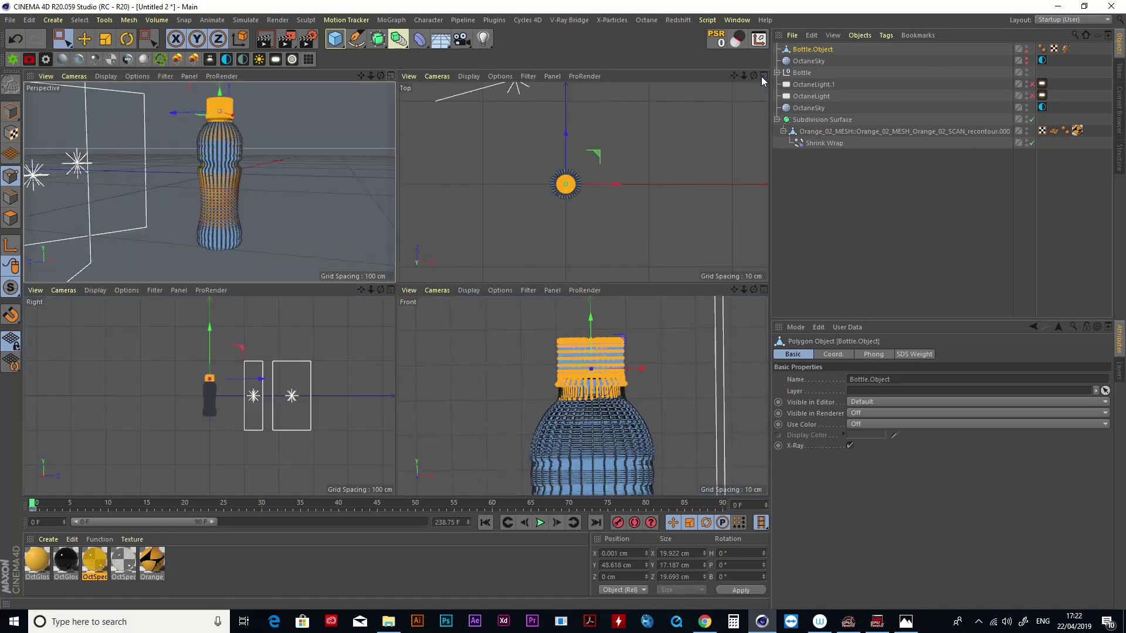
left_click_drag(486, 311, 702, 402)
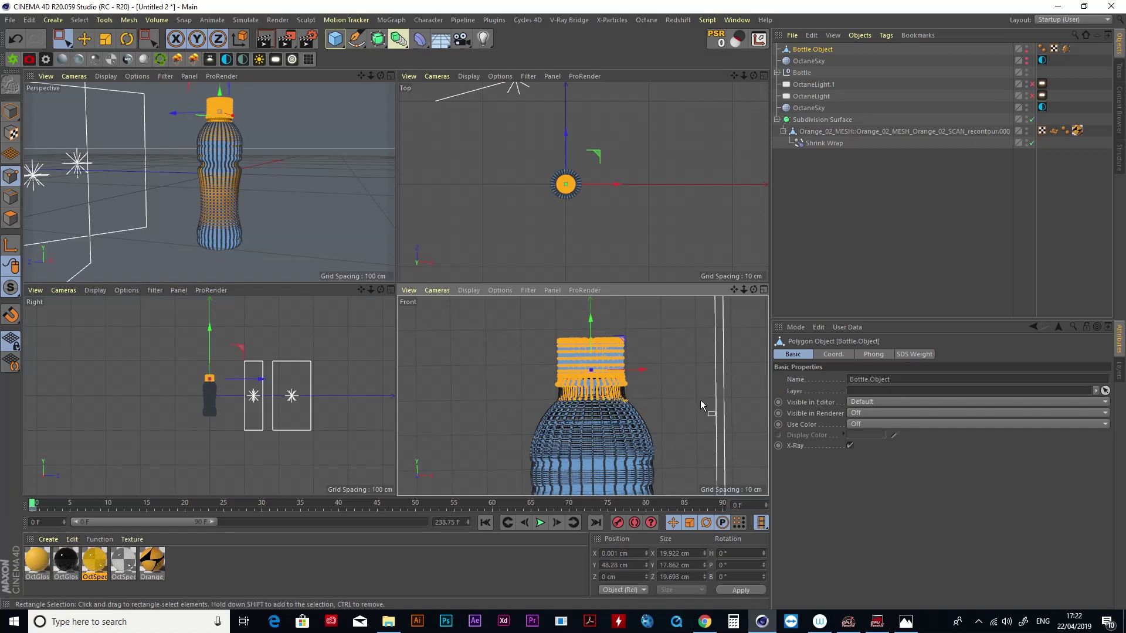
left_click(106, 39)
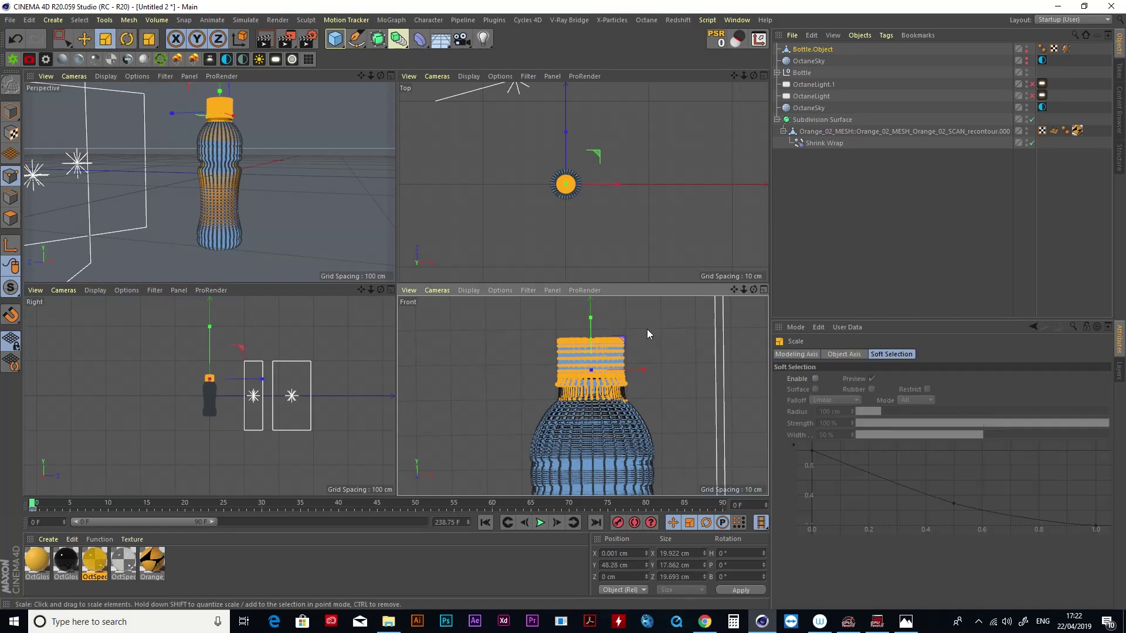
left_click_drag(649, 329, 664, 320)
Select the points around the base of Bottle.Object in the front view and scale them up uniformly to about 36.5 × 25.4 × 36.1 cm.
left_click_drag(733, 290, 734, 182)
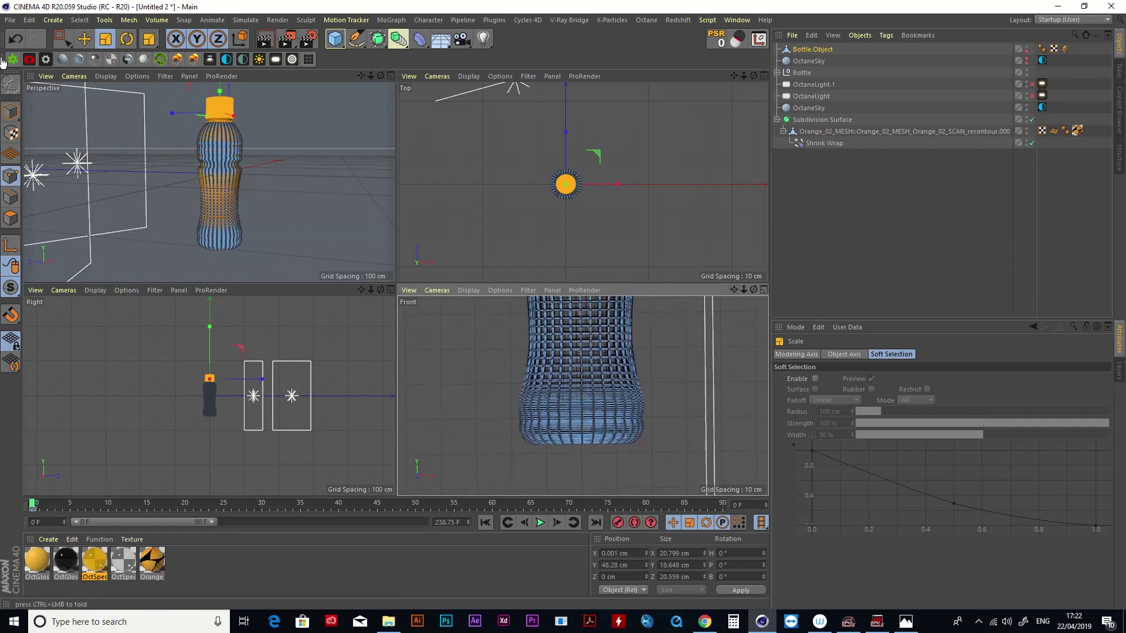
left_click(61, 38)
left_click_drag(479, 353, 676, 464)
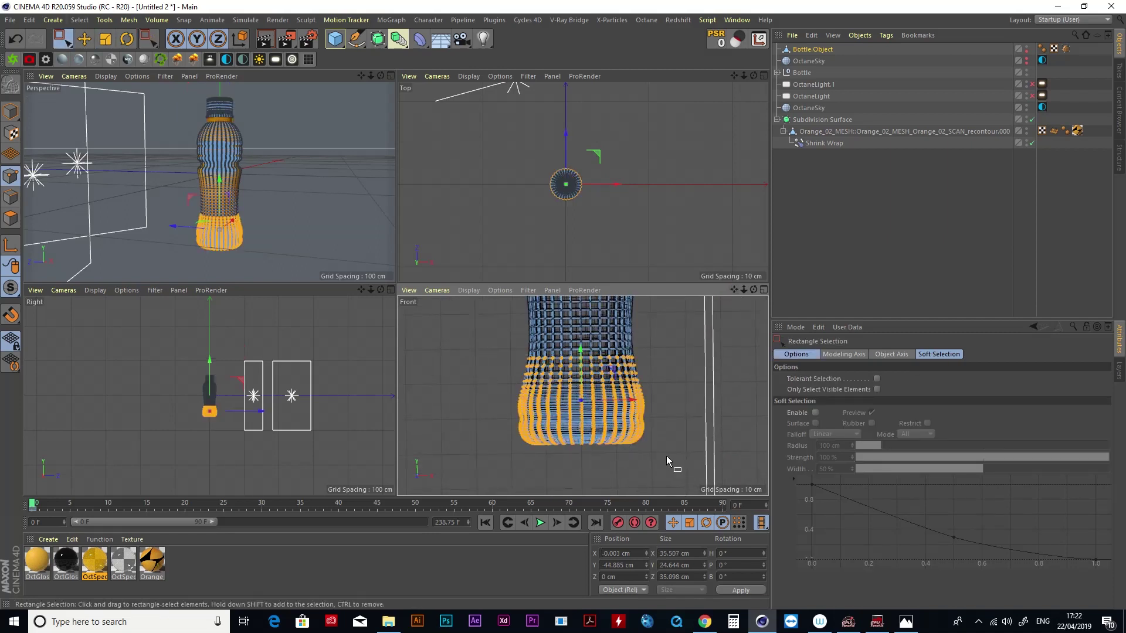
left_click(105, 39)
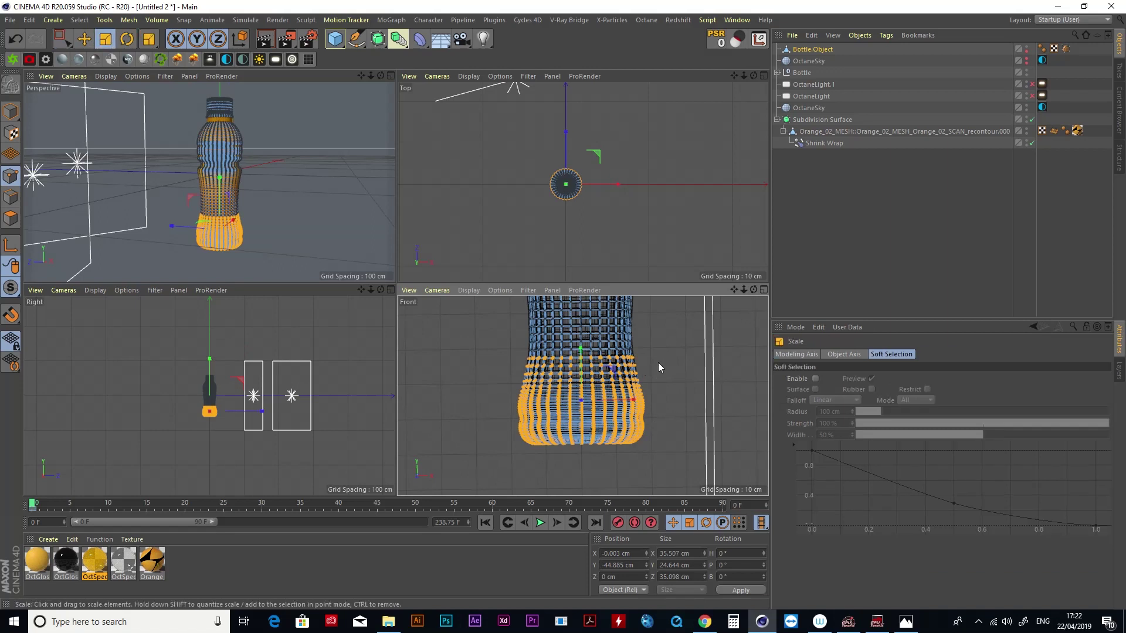
left_click_drag(659, 363, 660, 364)
left_click_drag(666, 365, 670, 361)
Return to Model mode in the full perspective view and hide Bottle.Object in the editor to check the wrapped orange.
middle_click(196, 201)
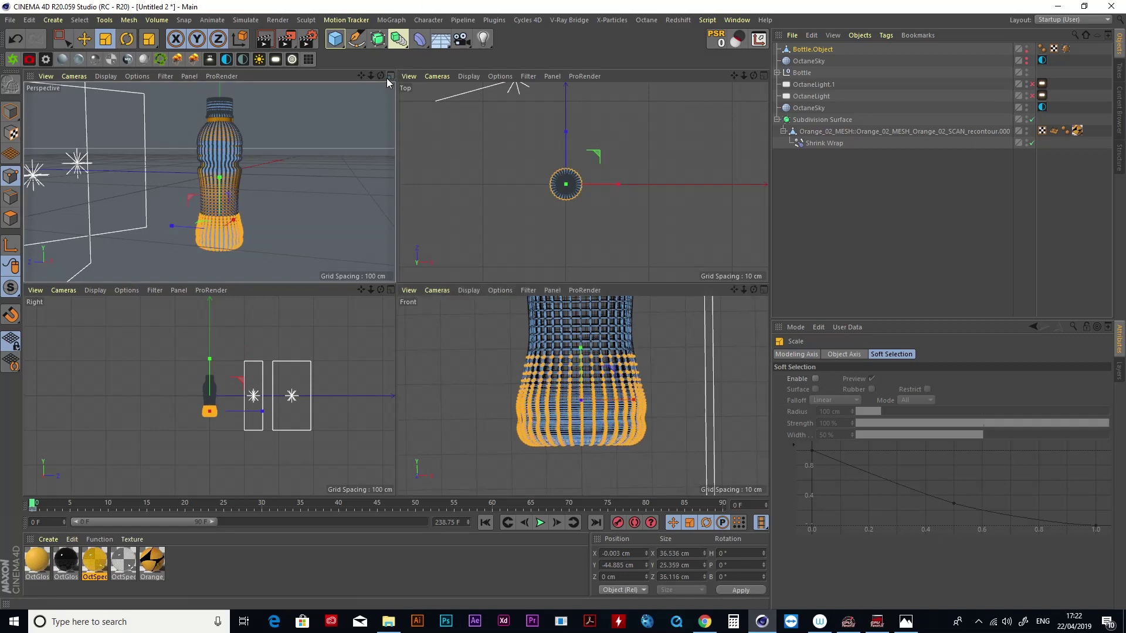
left_click(11, 111)
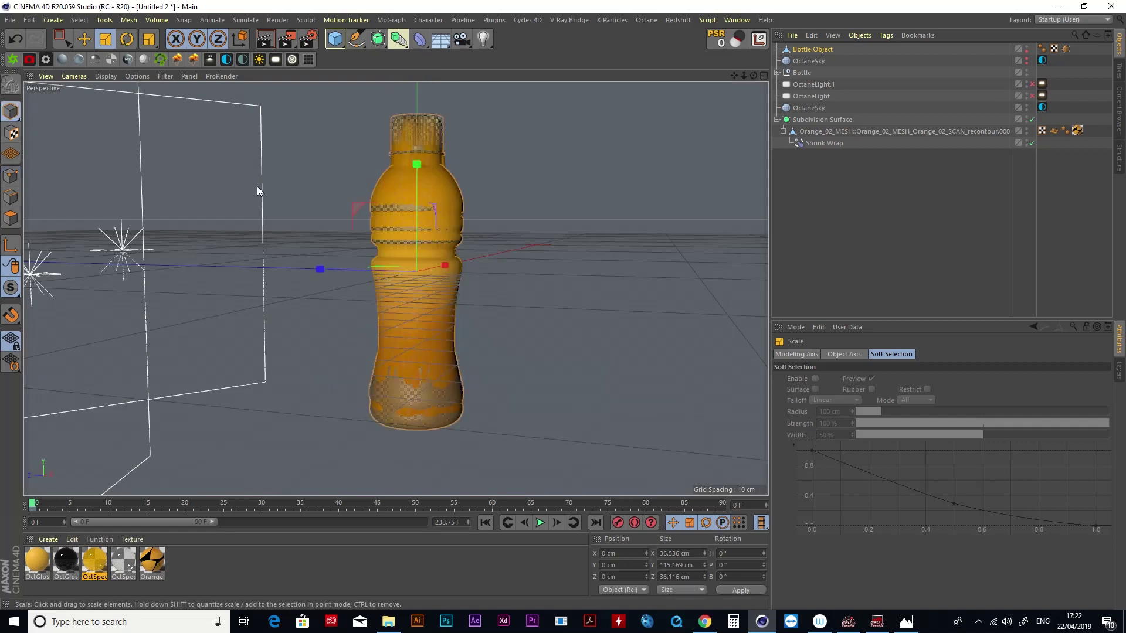
left_click(1026, 49)
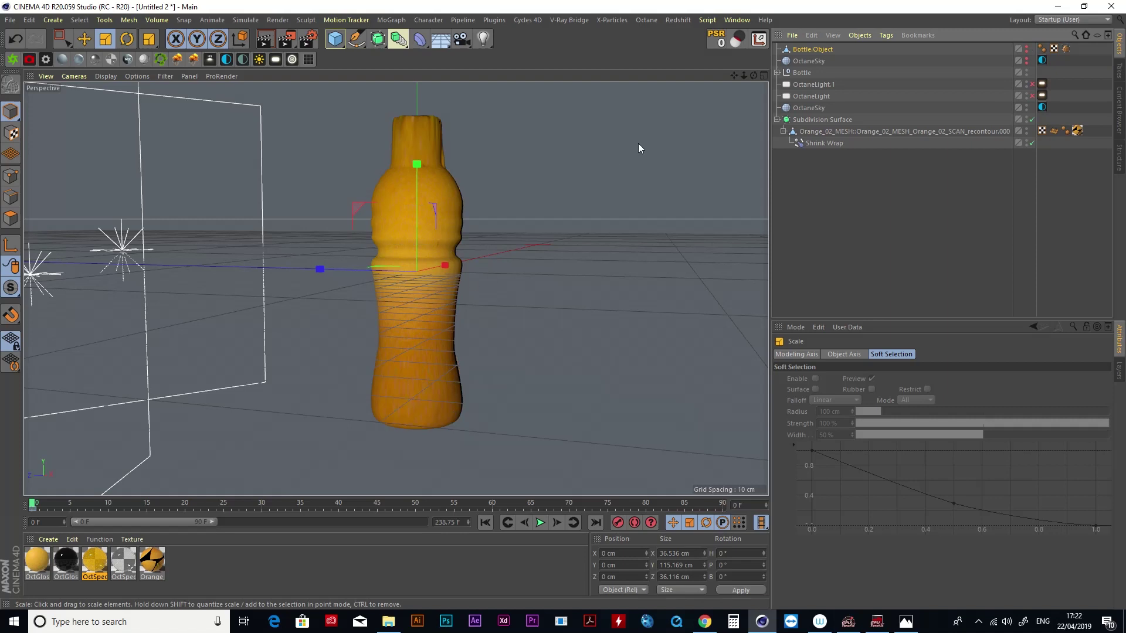
mouse_move(754, 75)
left_mouse_down()
mouse_move(396, 289)
mouse_move(750, 76)
left_mouse_up()
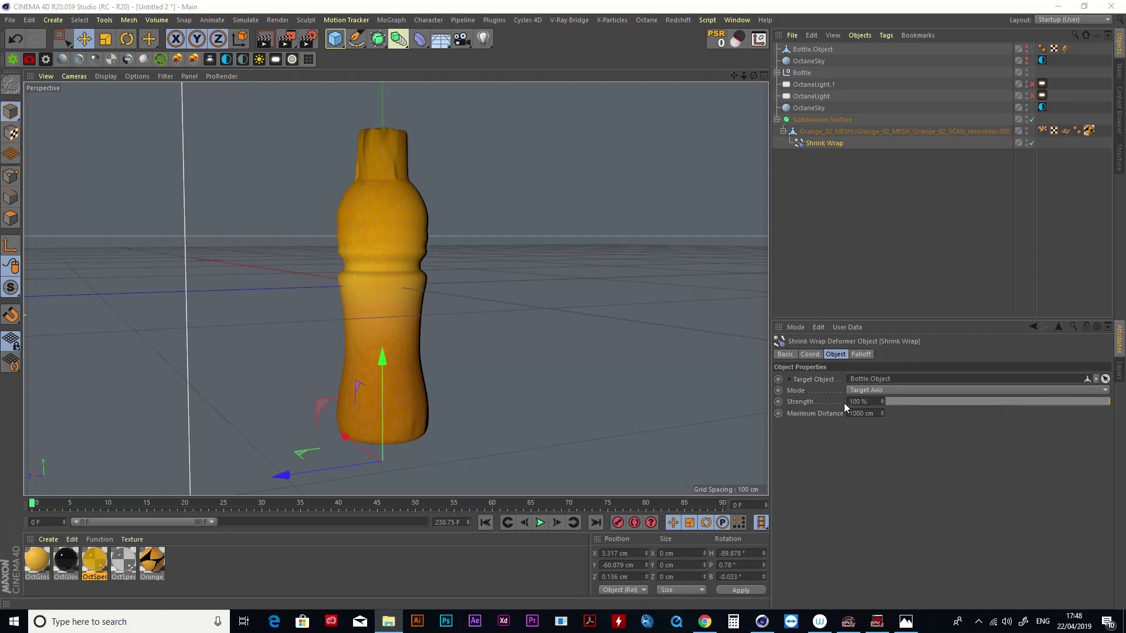
Preview the morph by varying the Shrink Wrap strength between 0% and 100%, and review the field types available for its falloff.
left_click(887, 402)
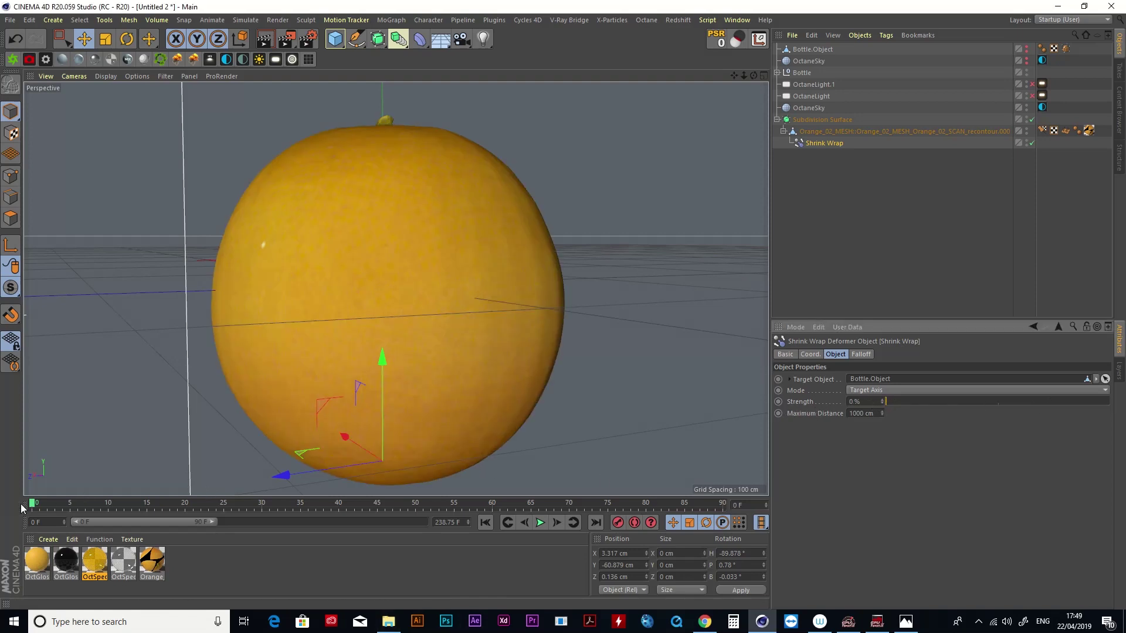
mouse_move(1091, 403)
left_mouse_down()
mouse_move(1065, 403)
mouse_move(1111, 403)
left_mouse_up()
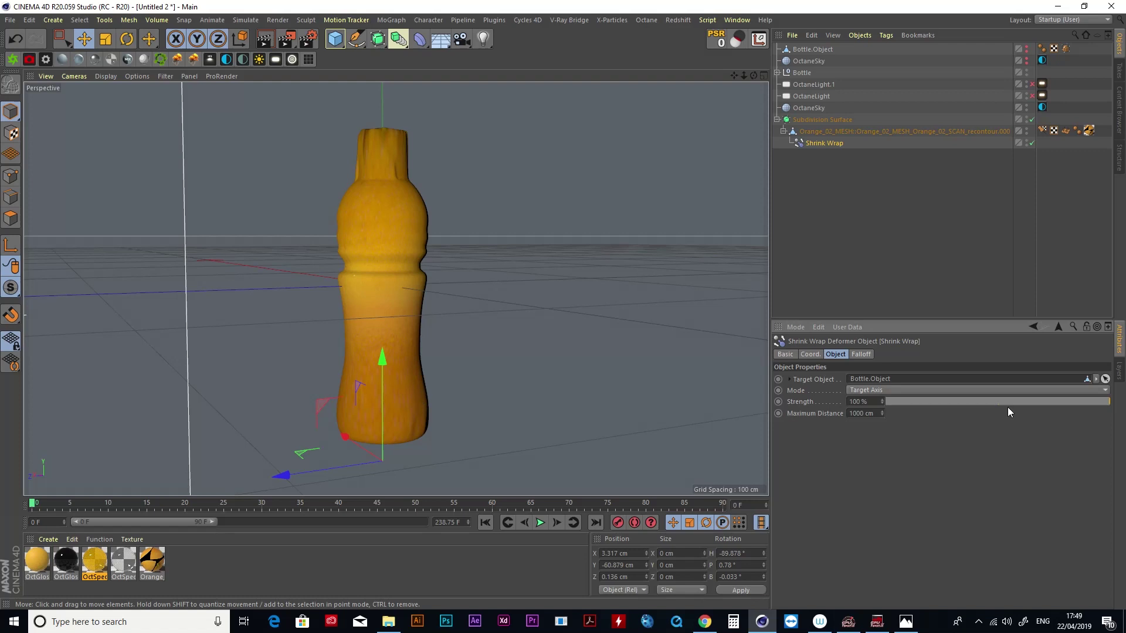
left_click(861, 355)
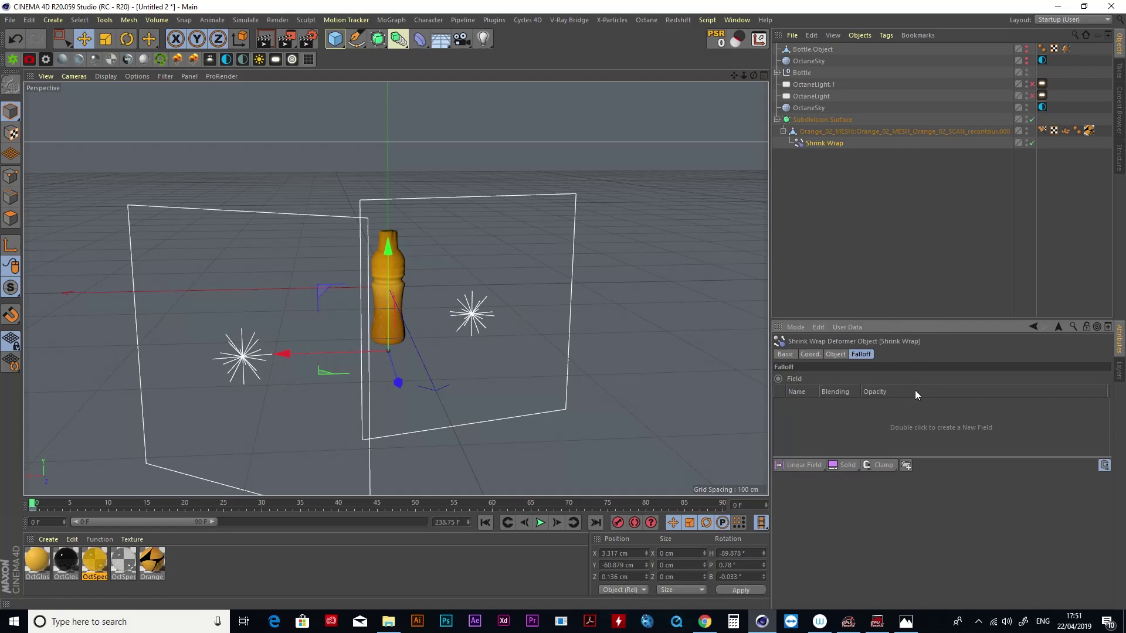
left_click(819, 465)
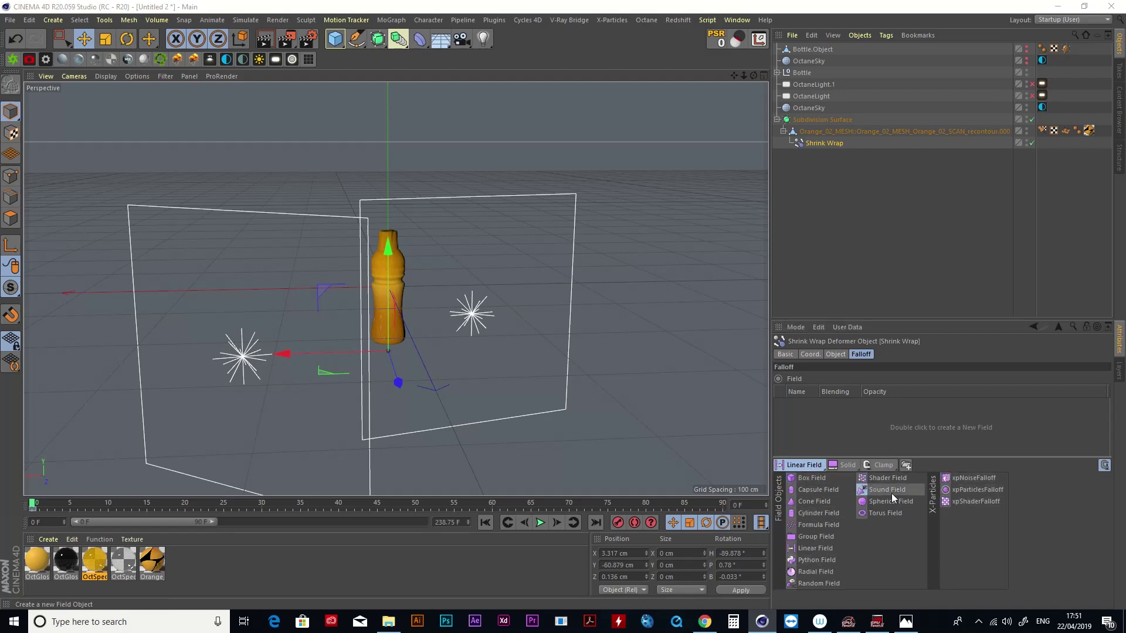
left_click(868, 416)
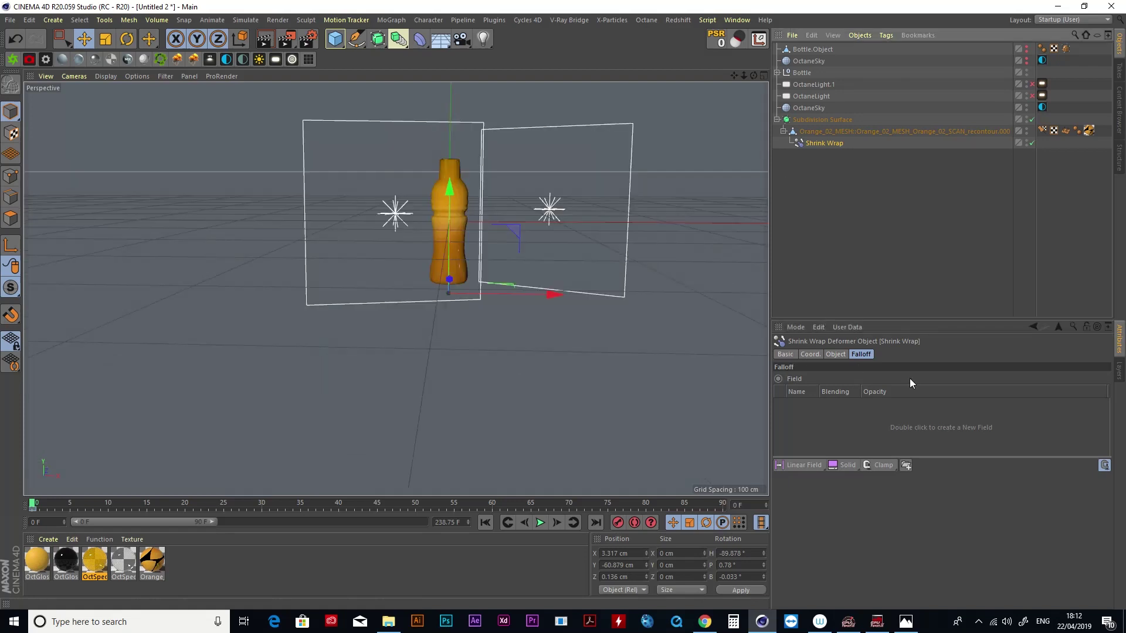
Add a Linear Field to the Shrink Wrap falloff and set its direction to Y+ after trying Z+.
left_click(810, 466)
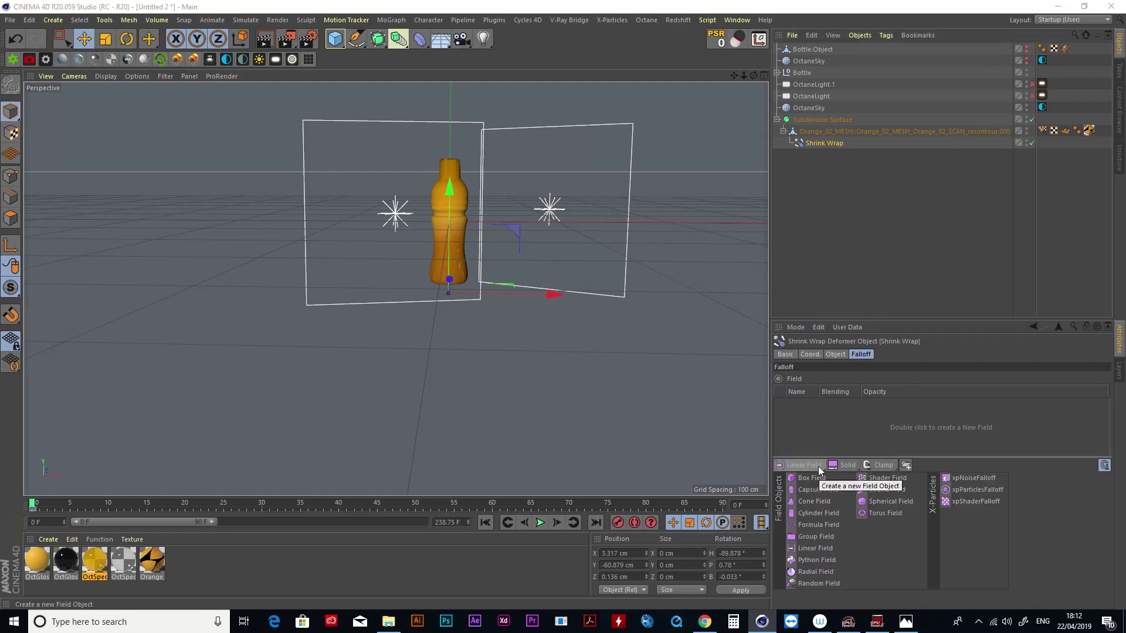
left_click(820, 549)
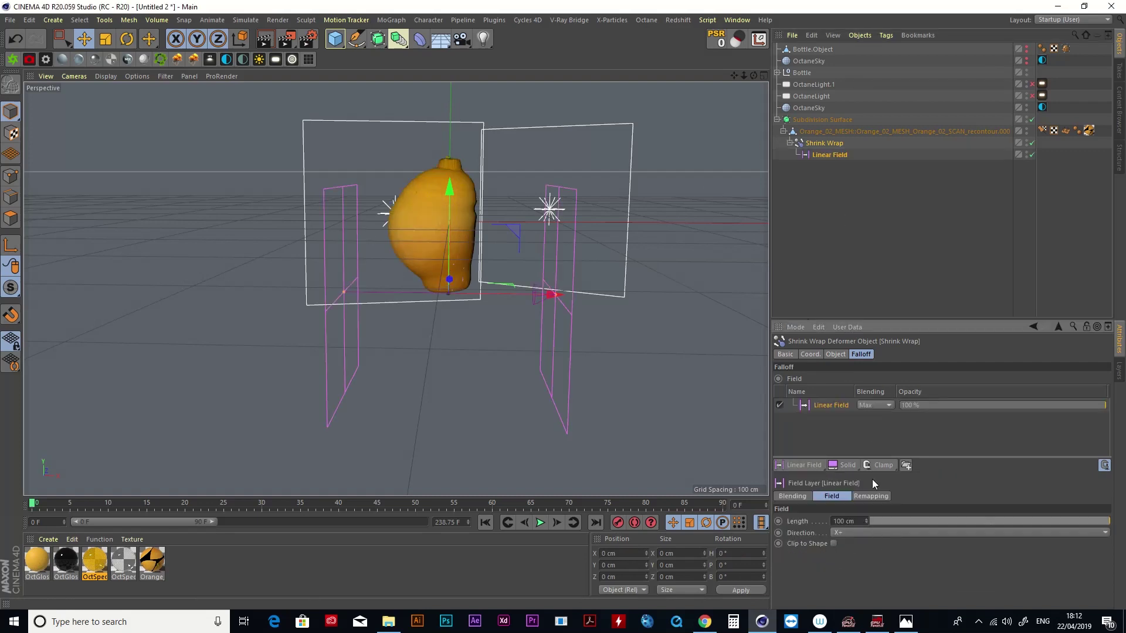
left_click(878, 533)
left_click(881, 505)
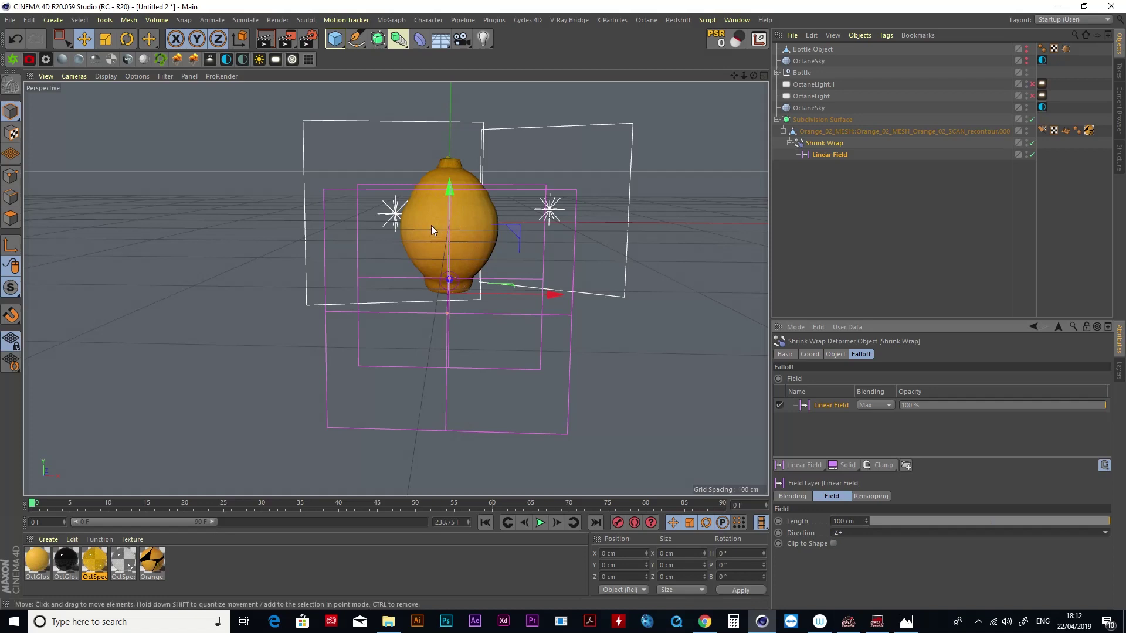
left_click(889, 532)
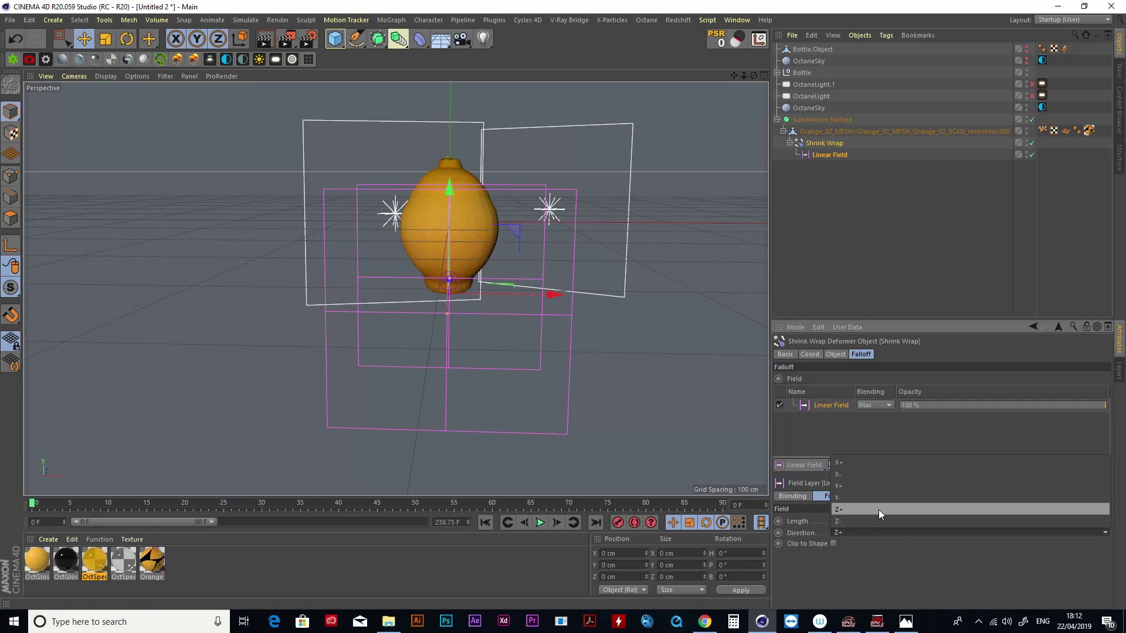
left_click(878, 486)
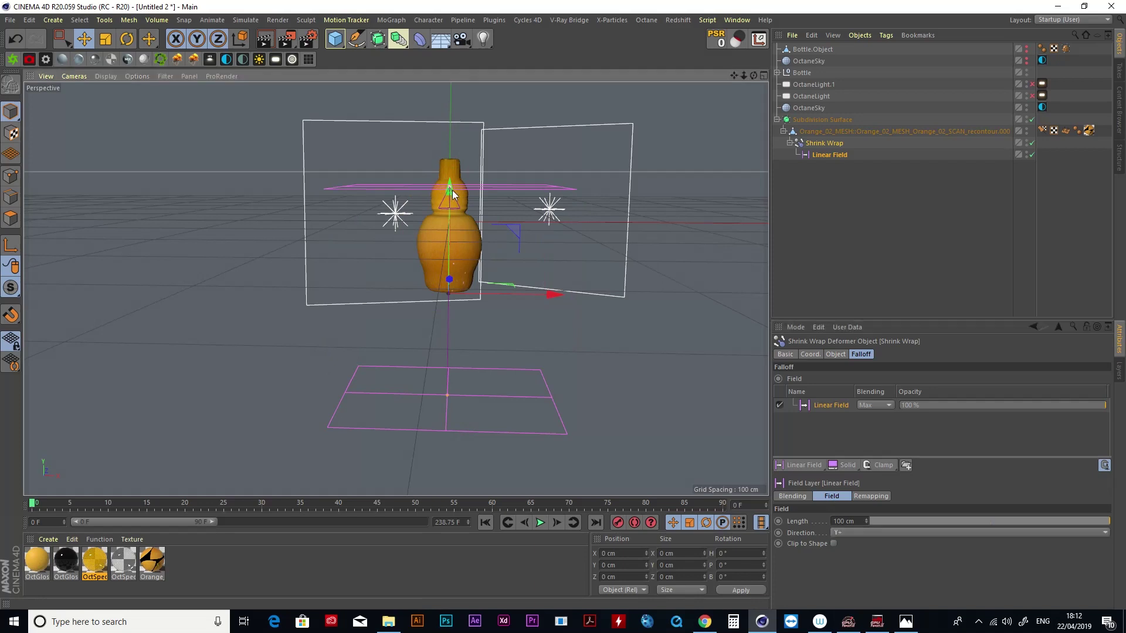
Shorten the Linear Field to 55.77 cm and slide it vertically through the orange, up to about Y 94 cm.
left_click_drag(454, 221, 451, 274)
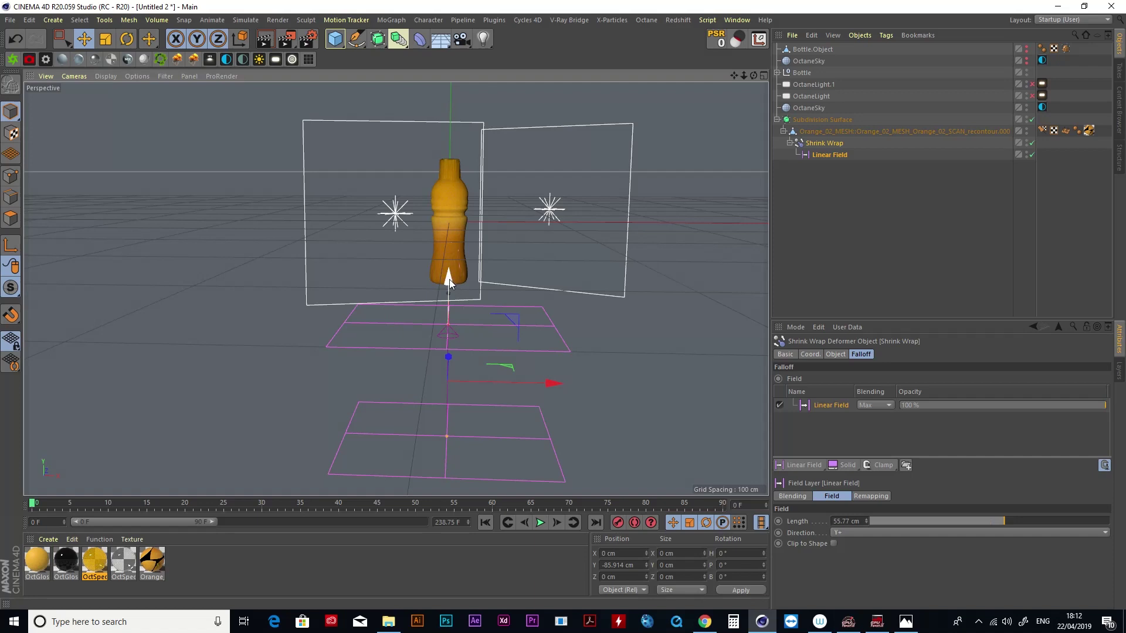
left_click_drag(449, 279, 484, 87)
Add a Torus Field to the Shrink Wrap falloff and raise it to about Y 49.5 cm around the orange.
left_click(829, 146)
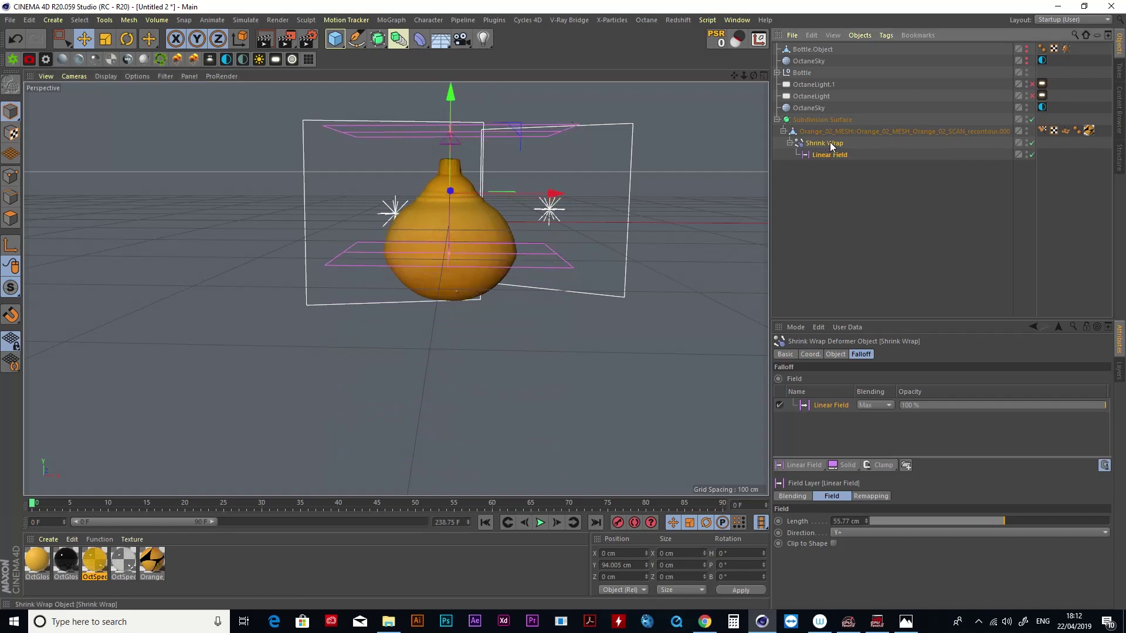
left_click(804, 497)
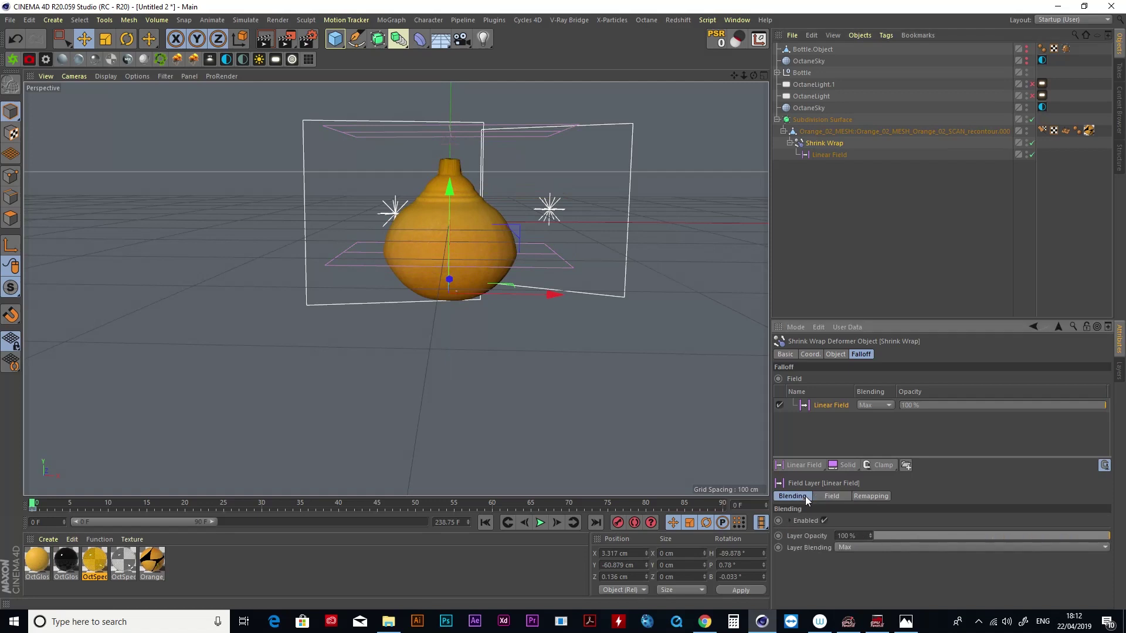
left_click(821, 466)
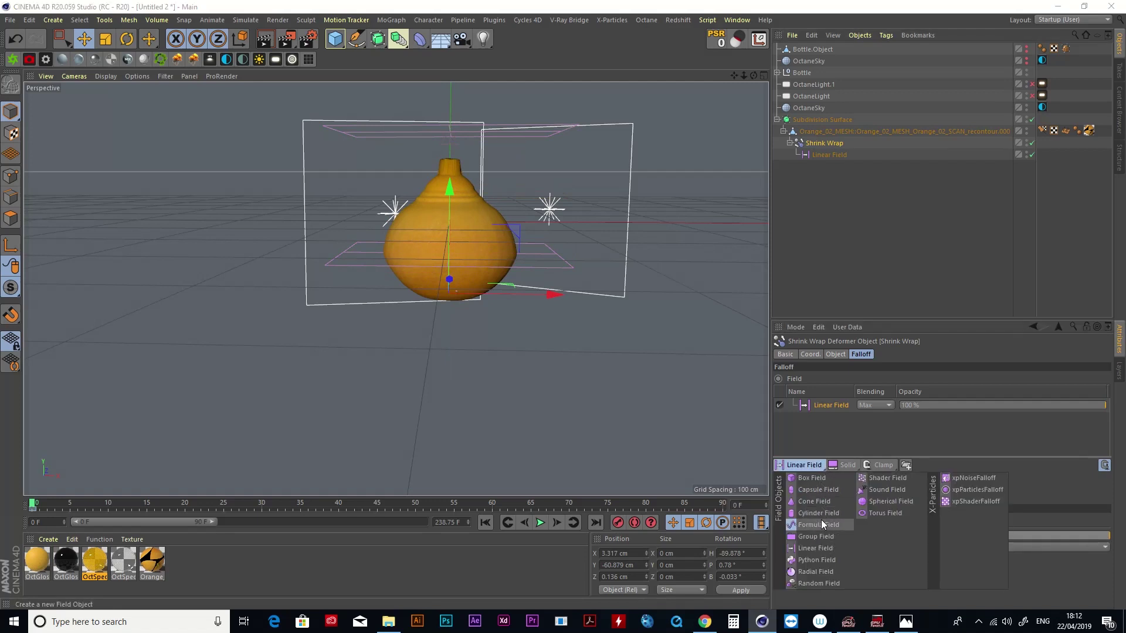
left_click(894, 514)
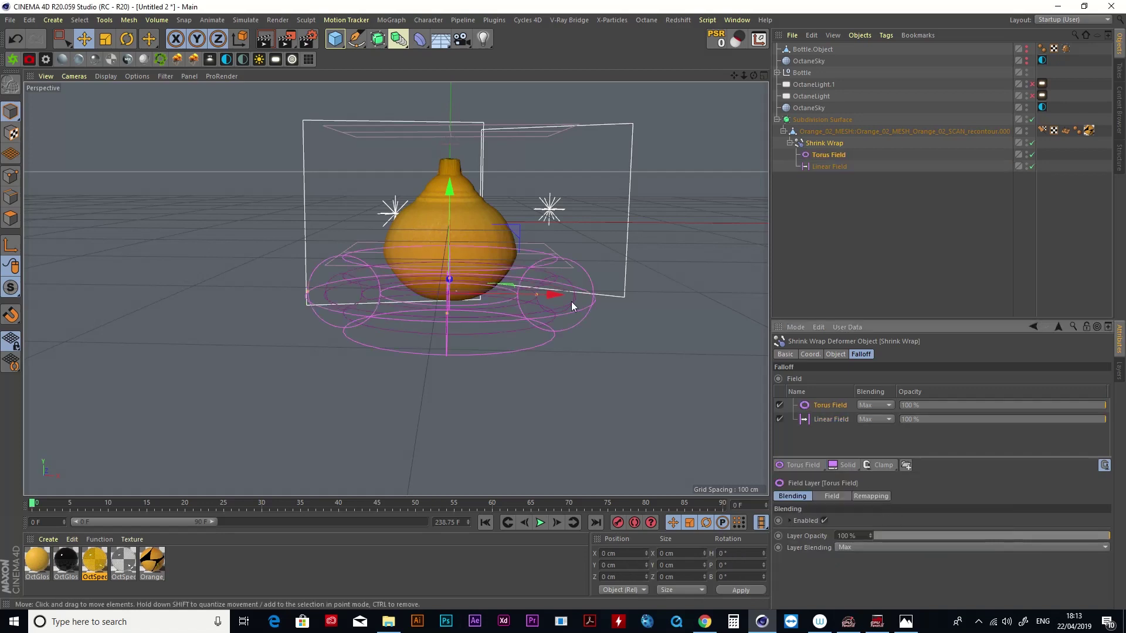
left_click_drag(452, 192, 446, 139)
scroll(469, 199, "up", 3)
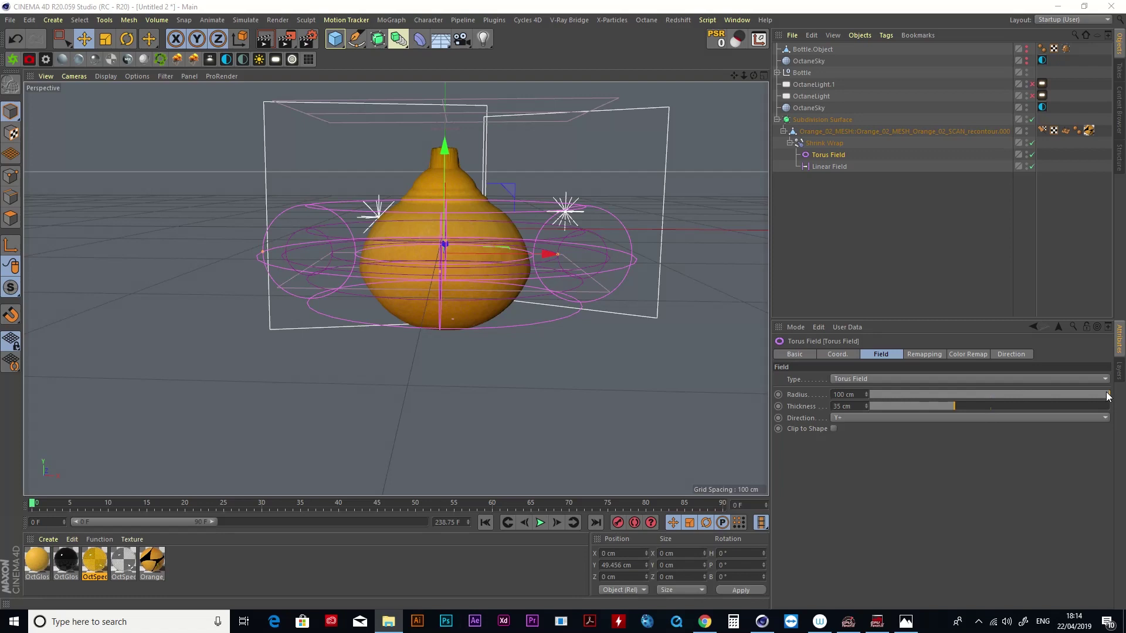
Reduce the Torus Field's radius to under 71 cm and its thickness to 22 cm, and lower its opacity in the Shrink Wrap falloff.
left_click_drag(1107, 393, 1082, 392)
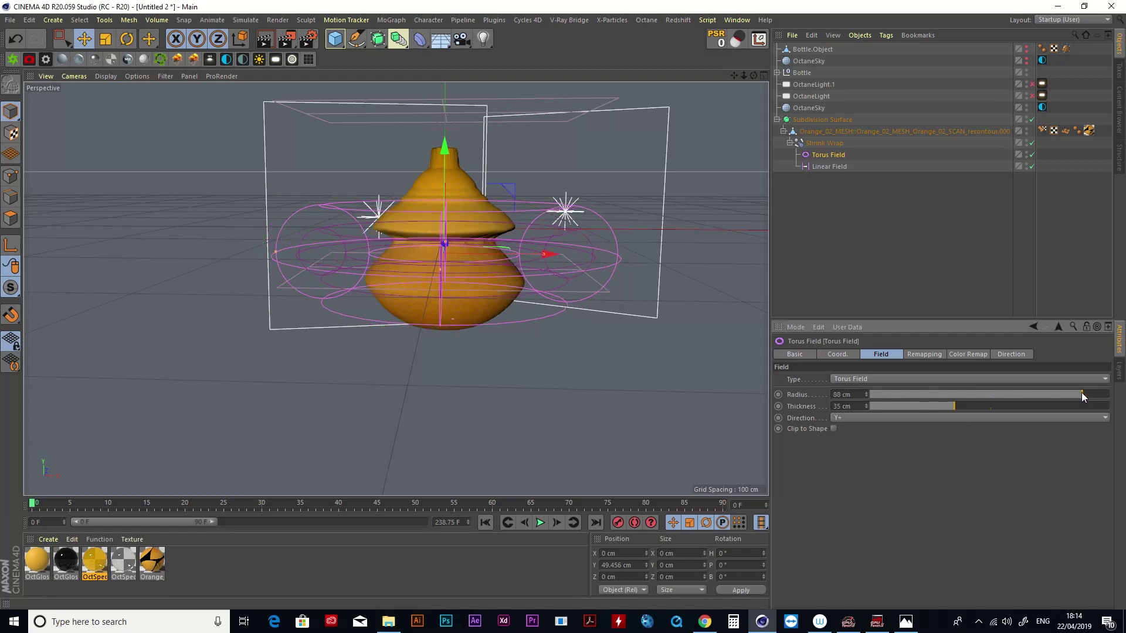
left_click_drag(955, 406, 940, 409)
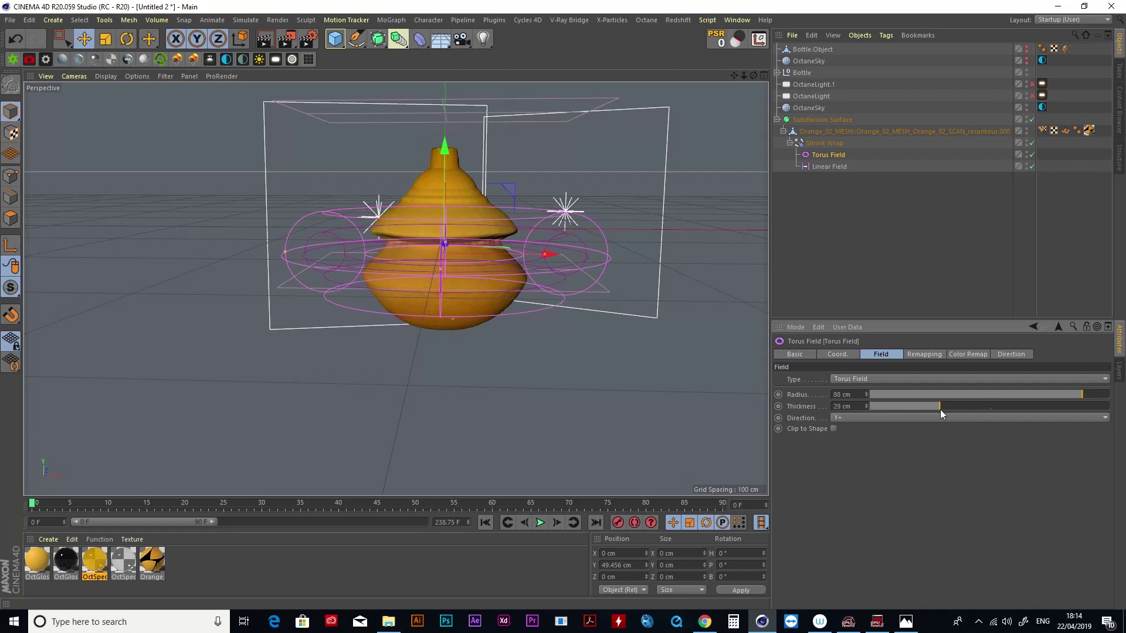
left_click_drag(1079, 395, 1050, 399)
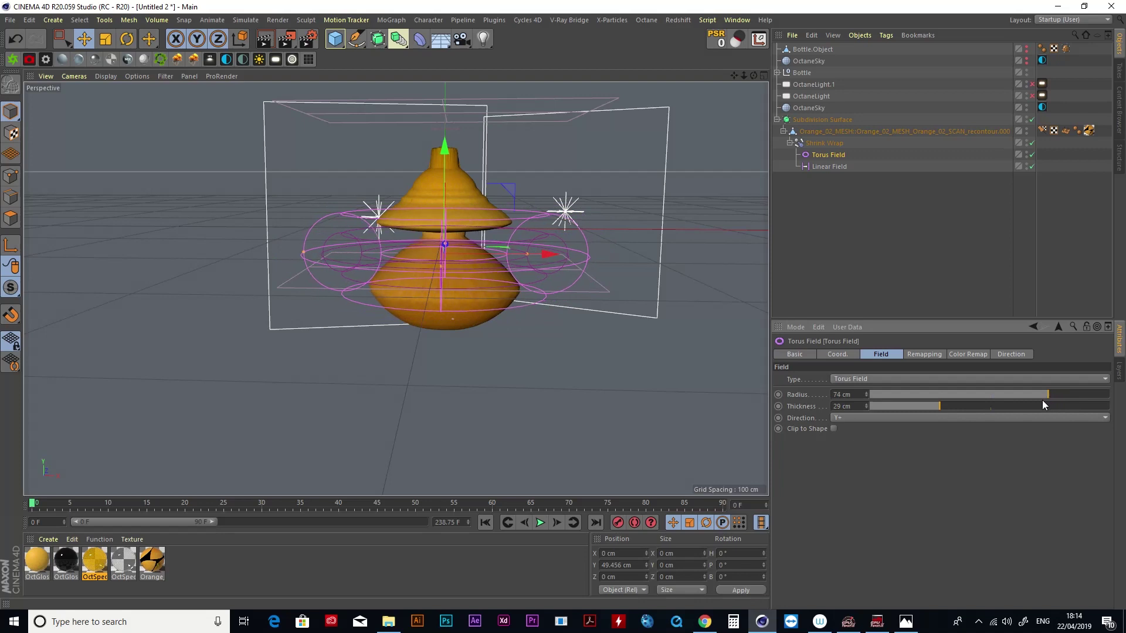
left_click_drag(937, 406, 923, 405)
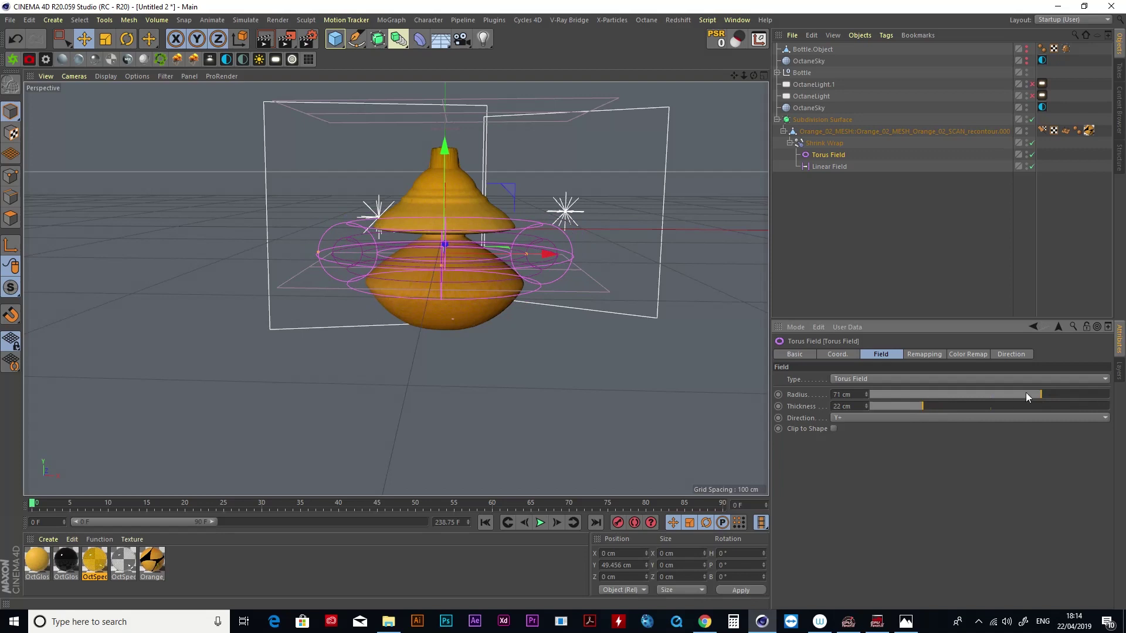
left_click_drag(1032, 394, 1021, 395)
left_click(824, 143)
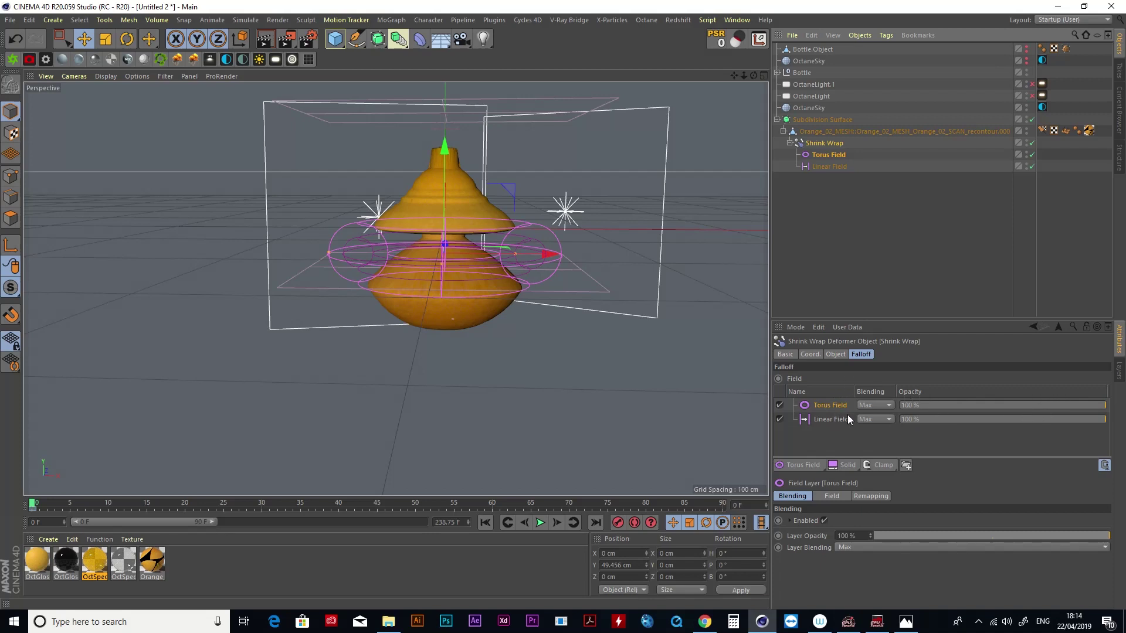
left_click_drag(1104, 405, 968, 406)
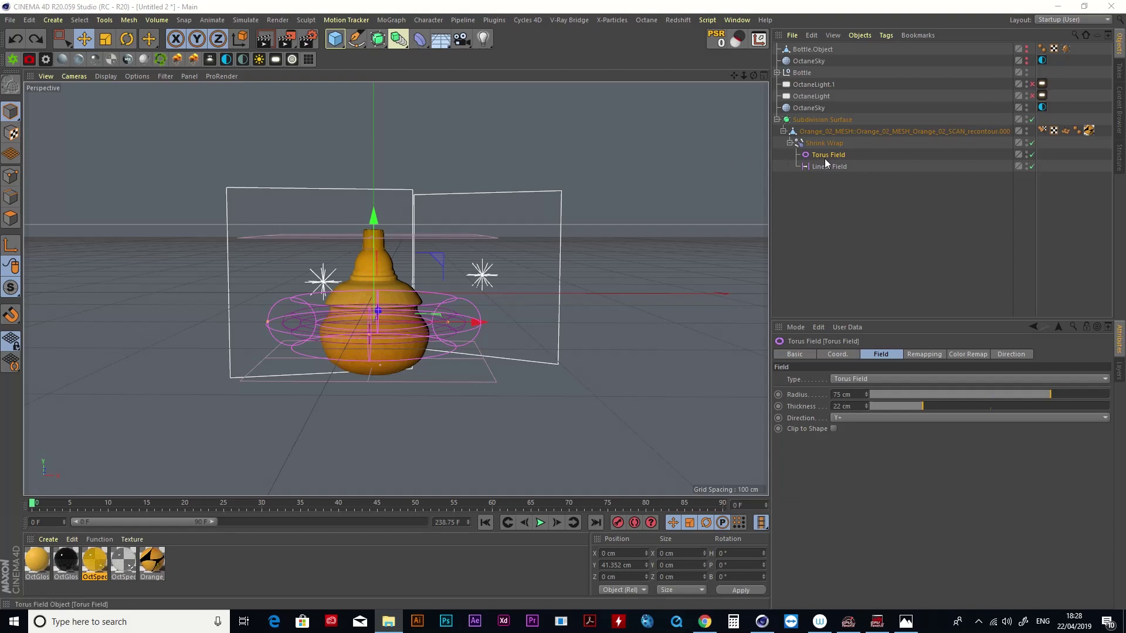
Parent the Torus Field to the Linear Field and move them together vertically, with the Linear Field at about Y 69.8 cm.
mouse_move(831, 154)
left_mouse_down()
mouse_move(857, 190)
mouse_move(828, 167)
left_mouse_up()
left_click(829, 155)
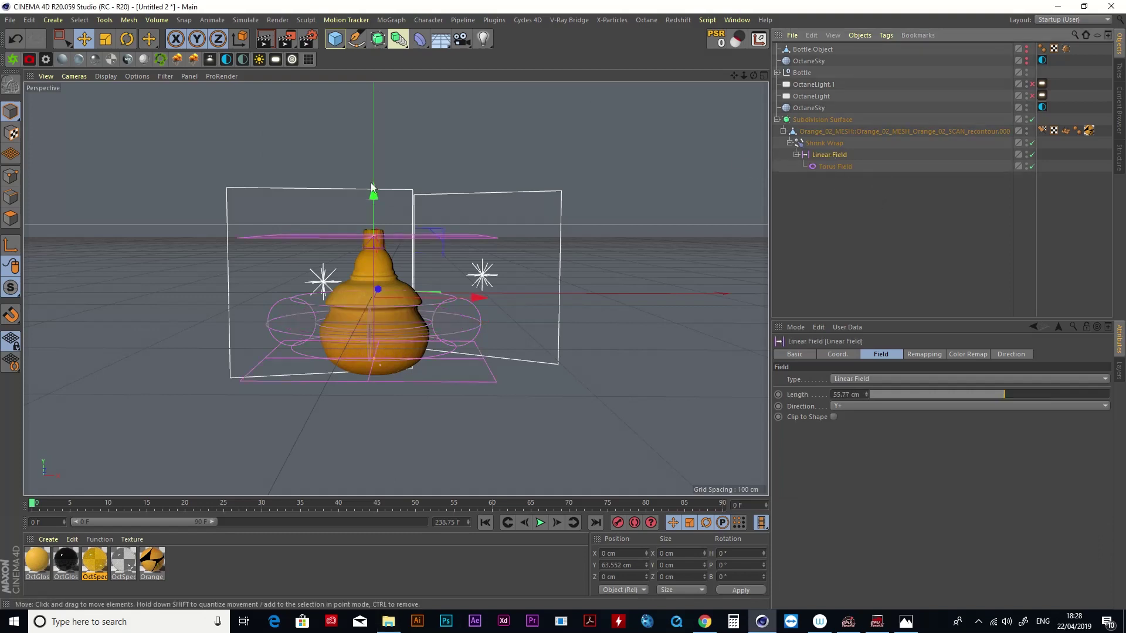
left_click_drag(372, 189, 396, 183)
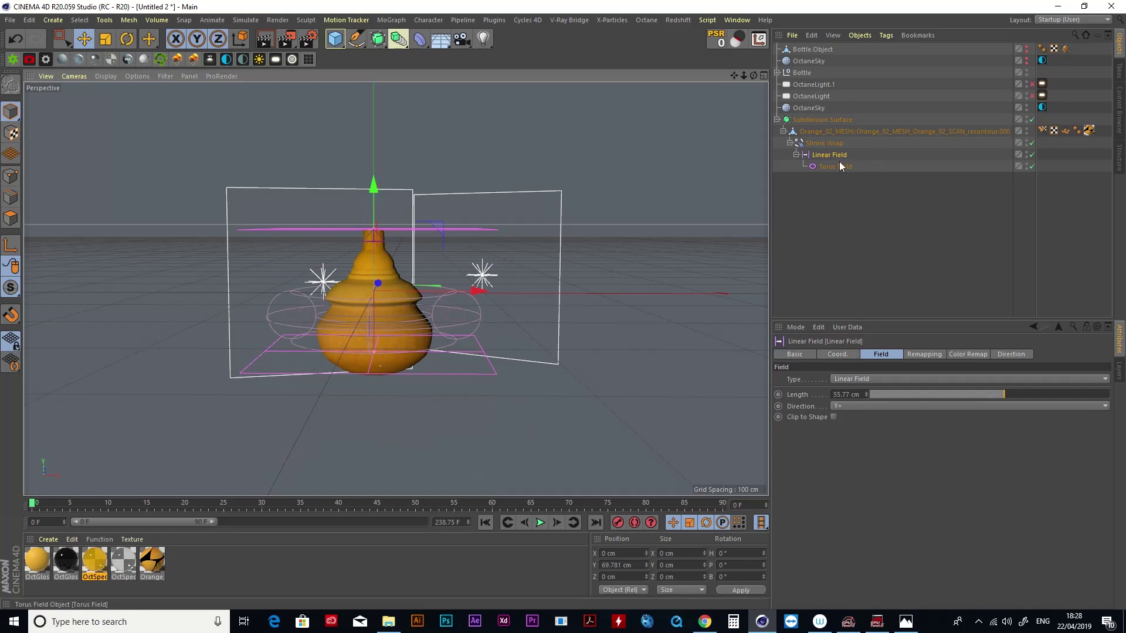
left_click_drag(840, 187, 834, 159)
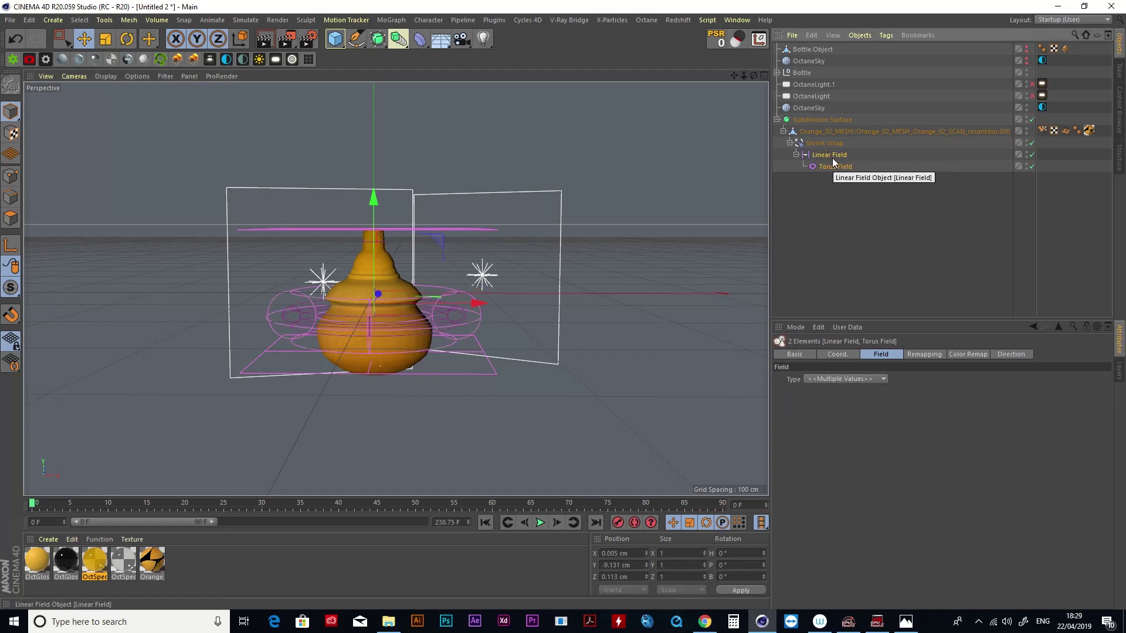
left_click(845, 179)
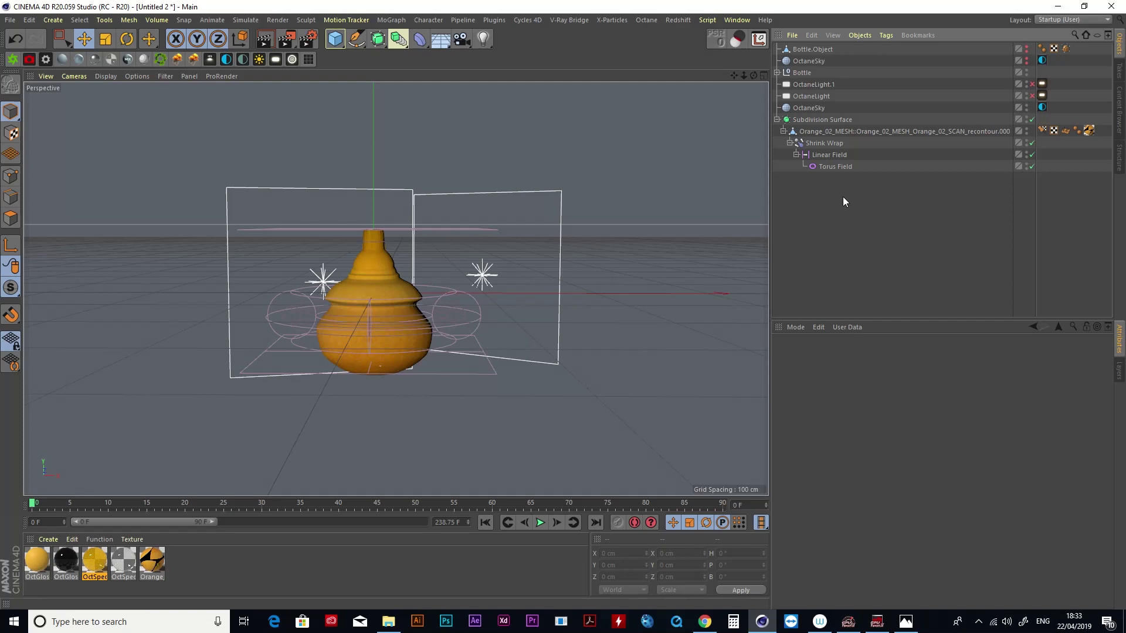
Delete the Linear and Torus Fields and add a fresh Linear Field to the Shrink Wrap falloff.
left_click_drag(842, 194, 811, 157)
key("Delete")
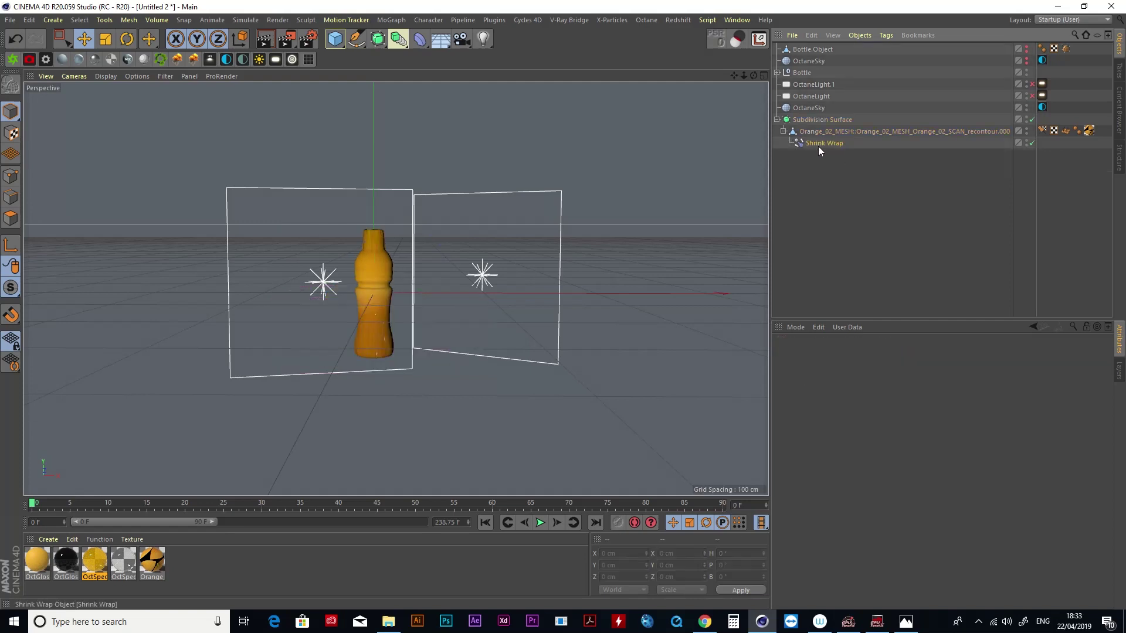
left_click(821, 144)
left_click(811, 464)
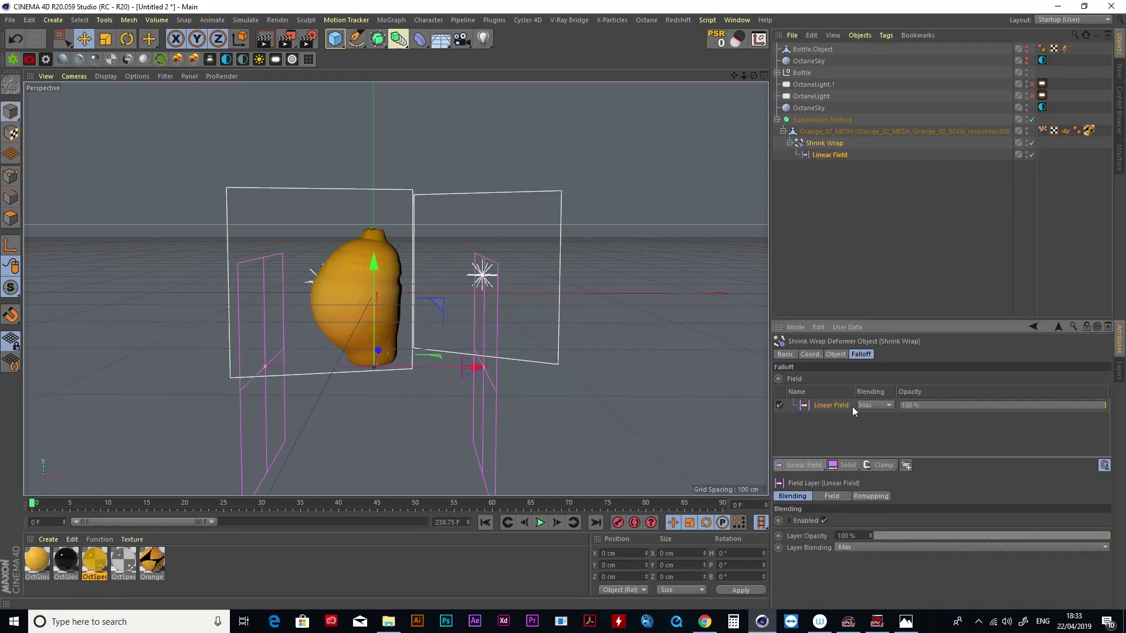
Keyframe the Linear Field's X position at about 195 cm on frame 0 and -183 cm on frame 45, and play the animation.
left_click_drag(447, 369, 662, 364)
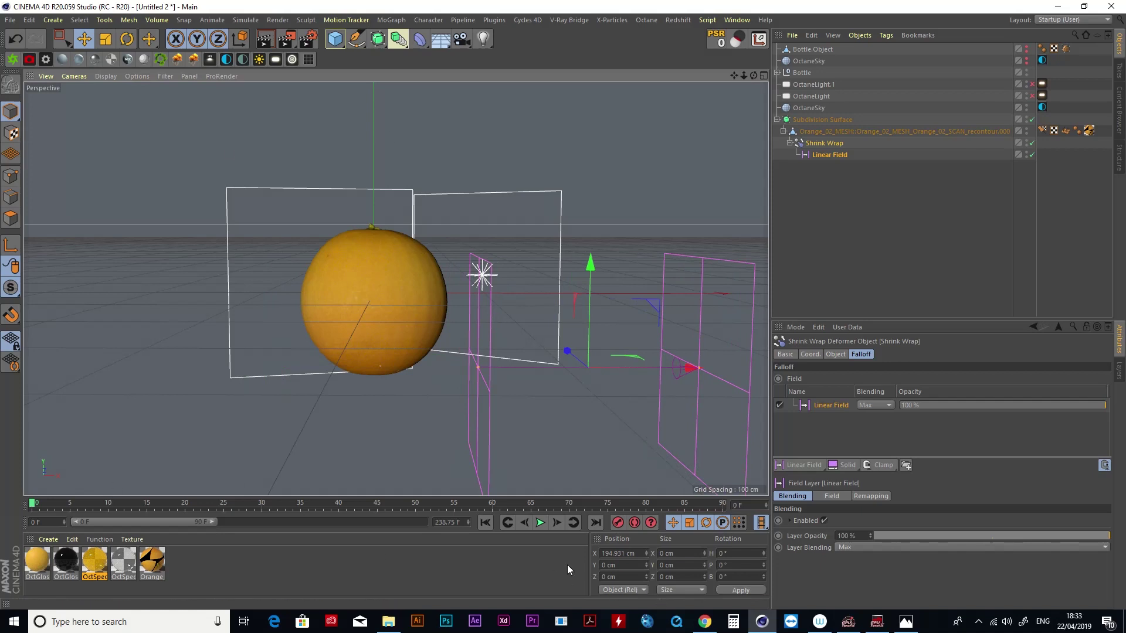
left_click_drag(34, 504, 293, 519)
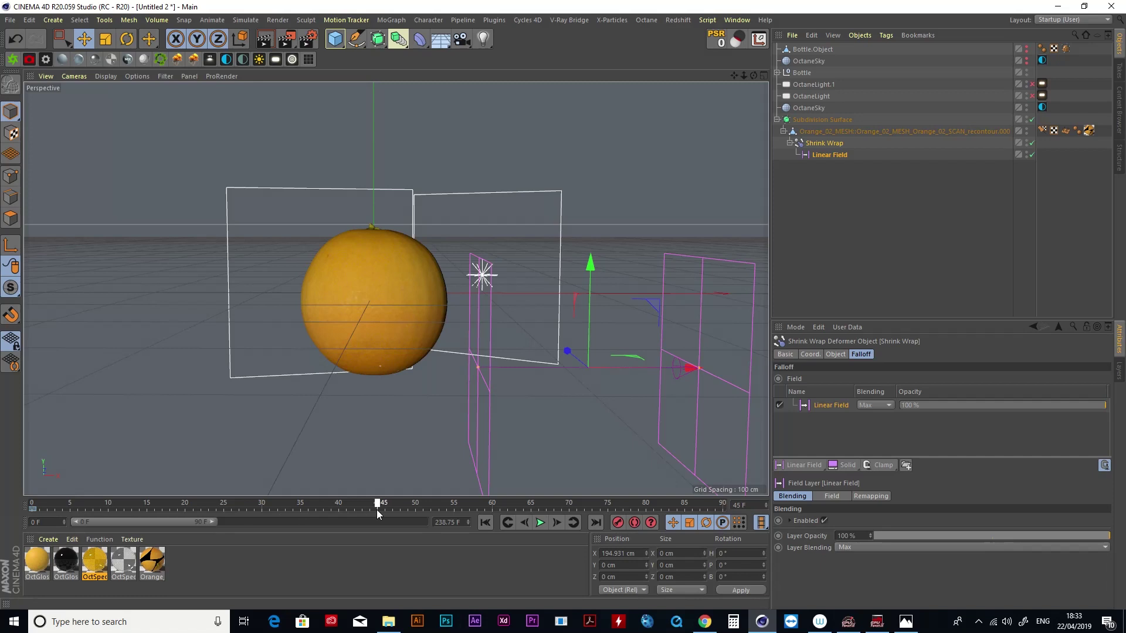
left_click_drag(664, 368, 247, 378)
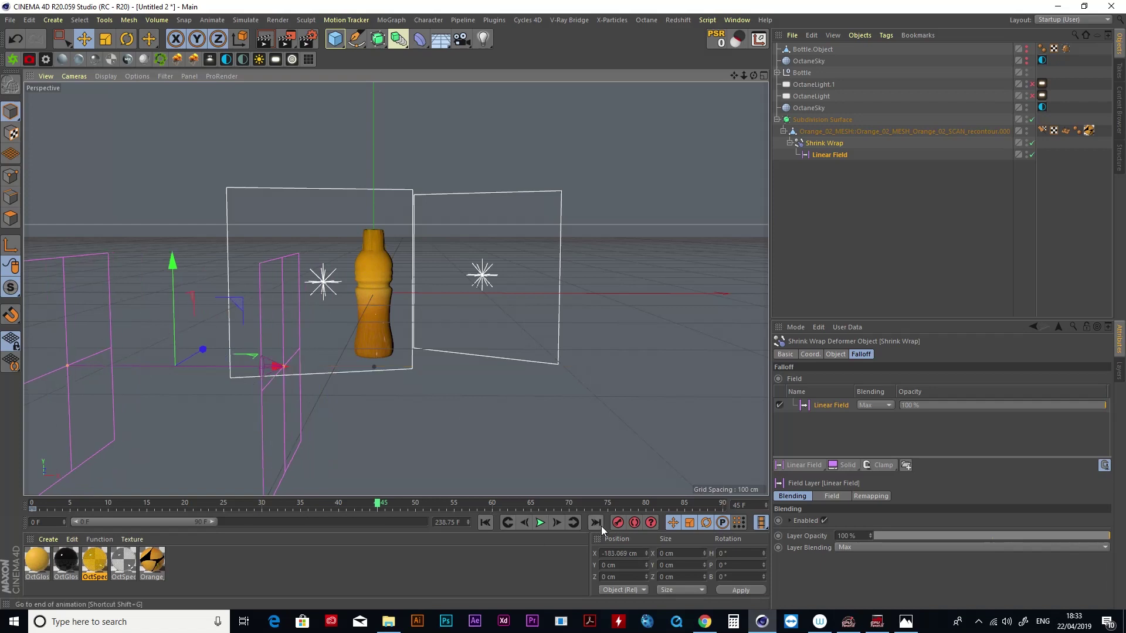
left_click(621, 524)
left_click(486, 523)
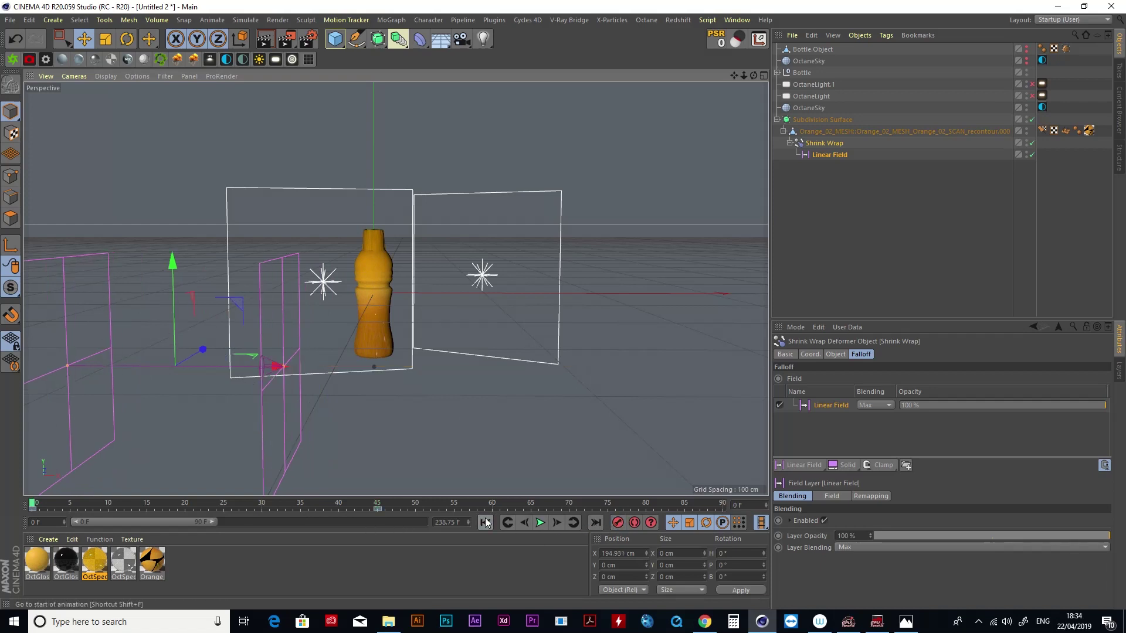
left_click(544, 522)
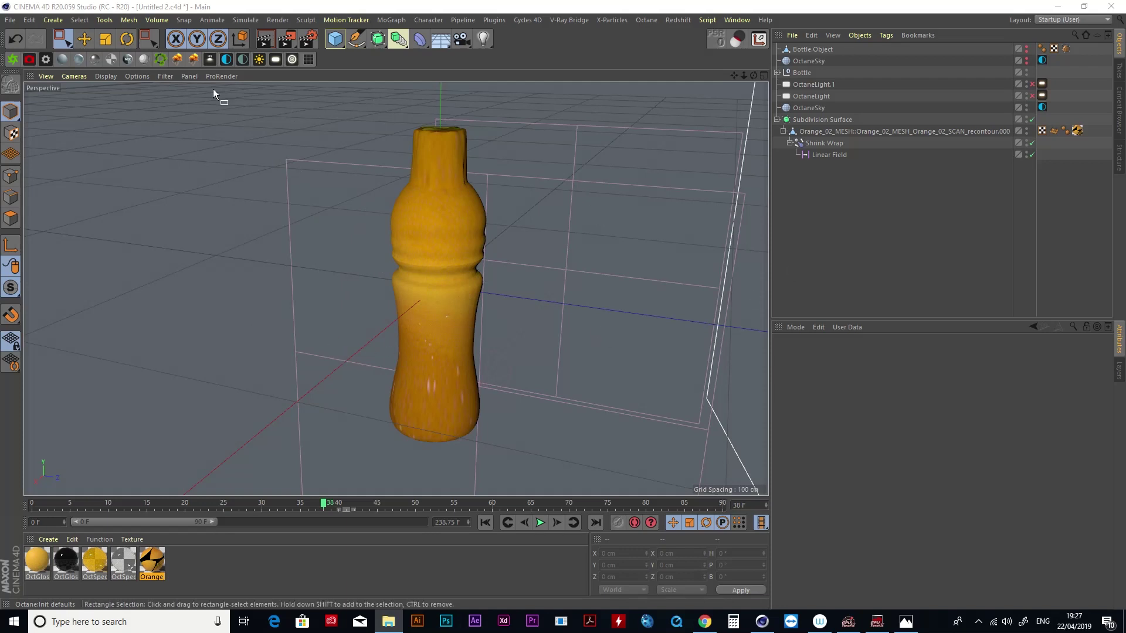
Set a vertex weight of 0% on the orange mesh in point mode to create a vertex map.
left_click(88, 39)
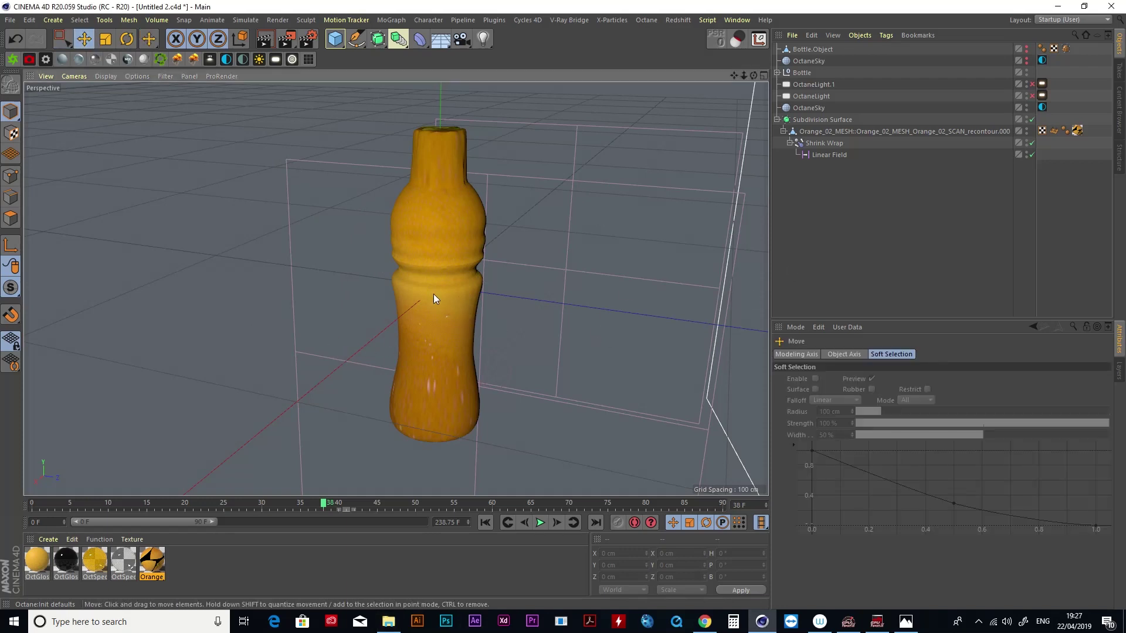
left_click(832, 131)
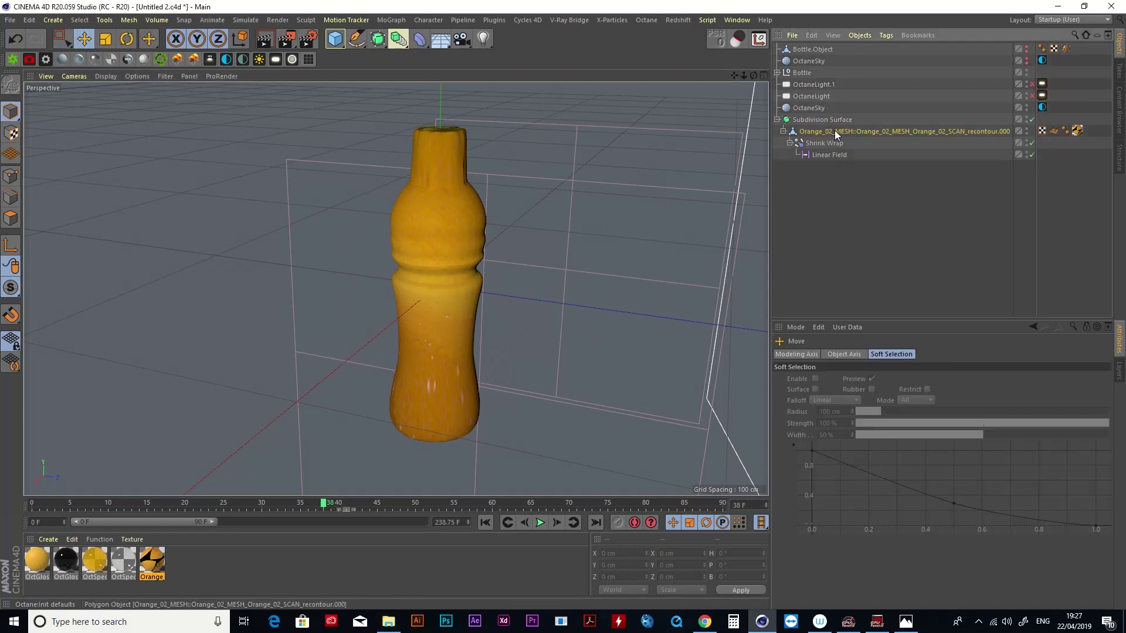
left_click(11, 177)
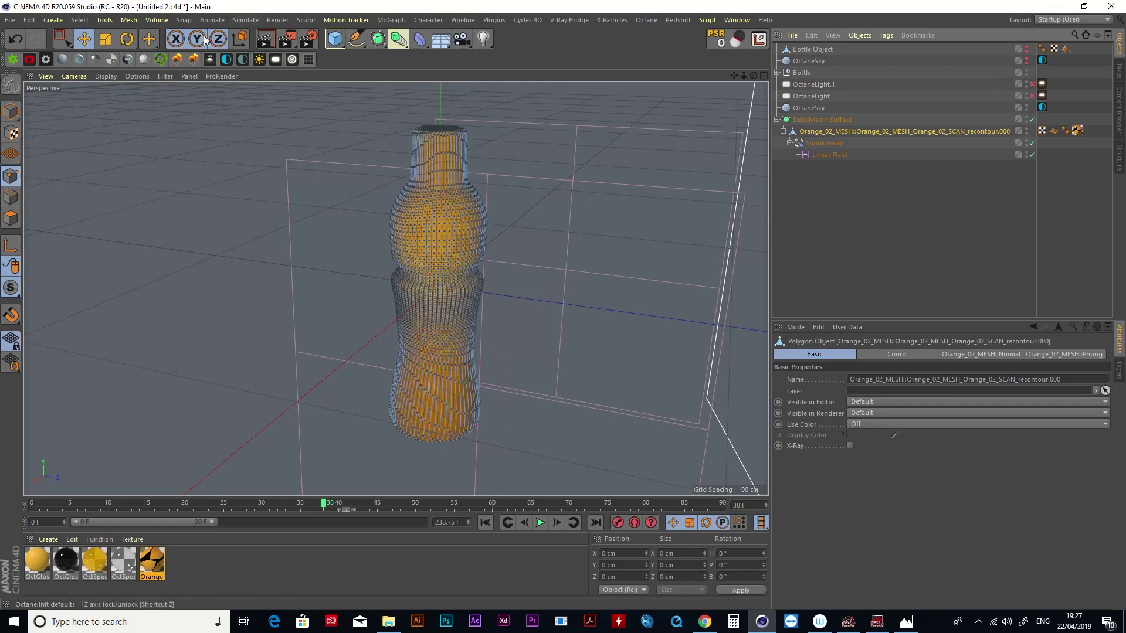
left_click(78, 20)
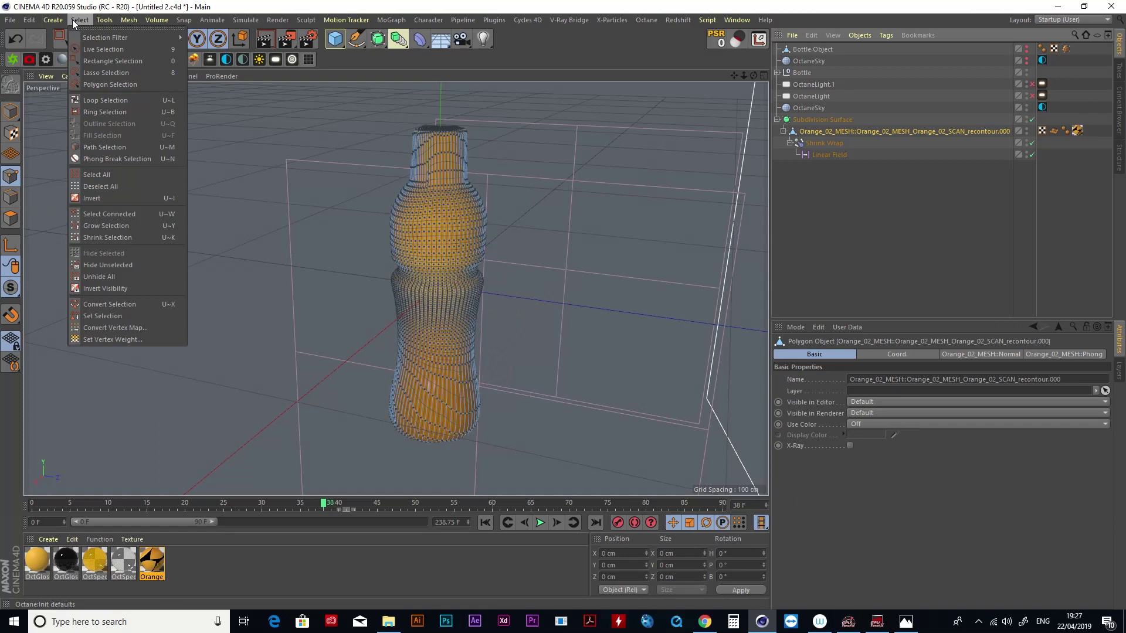
left_click(145, 339)
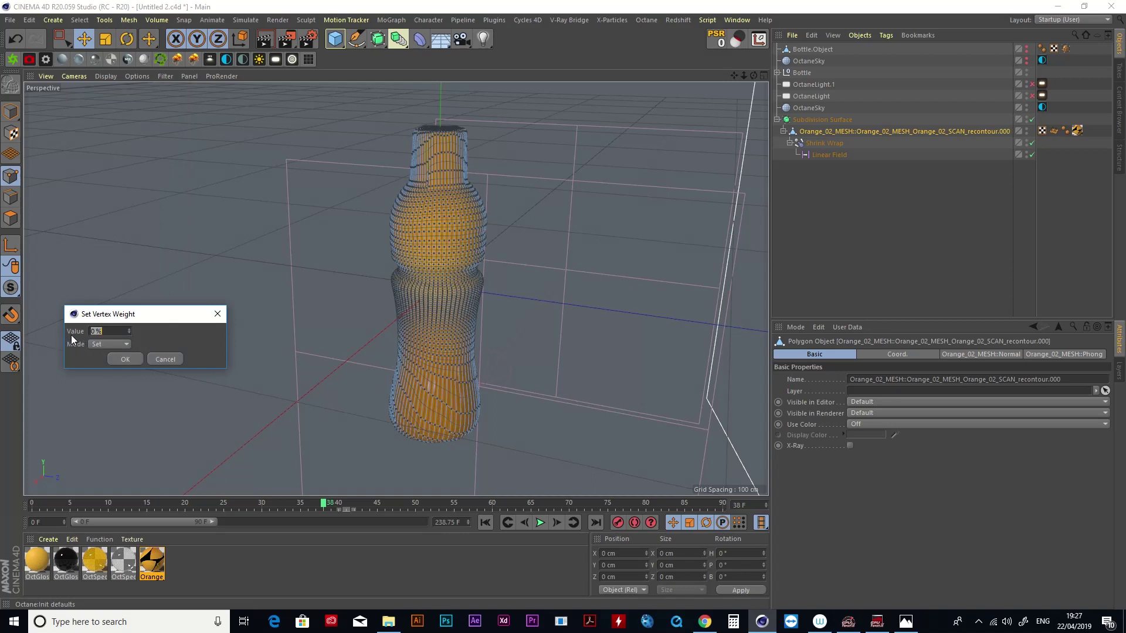
left_click(127, 360)
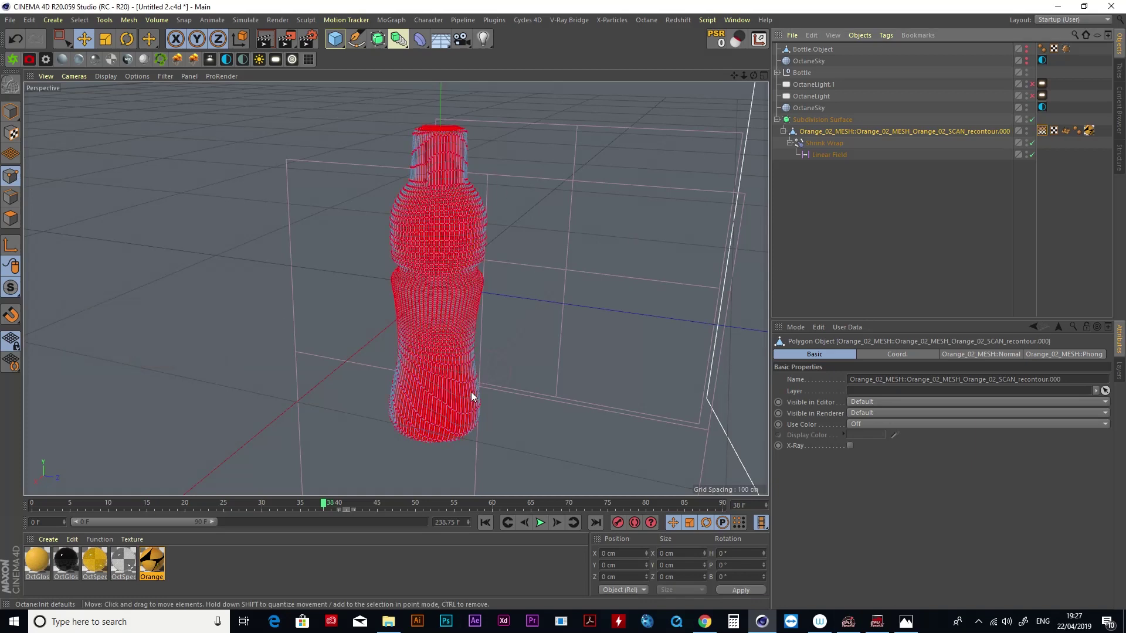
Return the orange mesh from point editing to Model mode.
left_click_drag(751, 74, 598, 79)
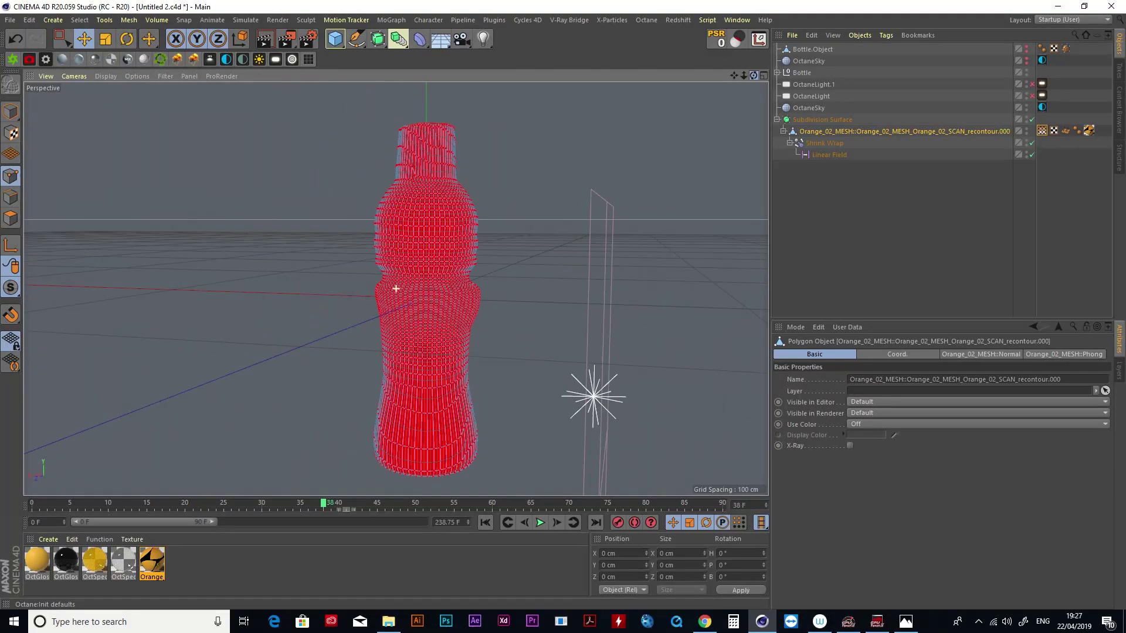
left_click(12, 114)
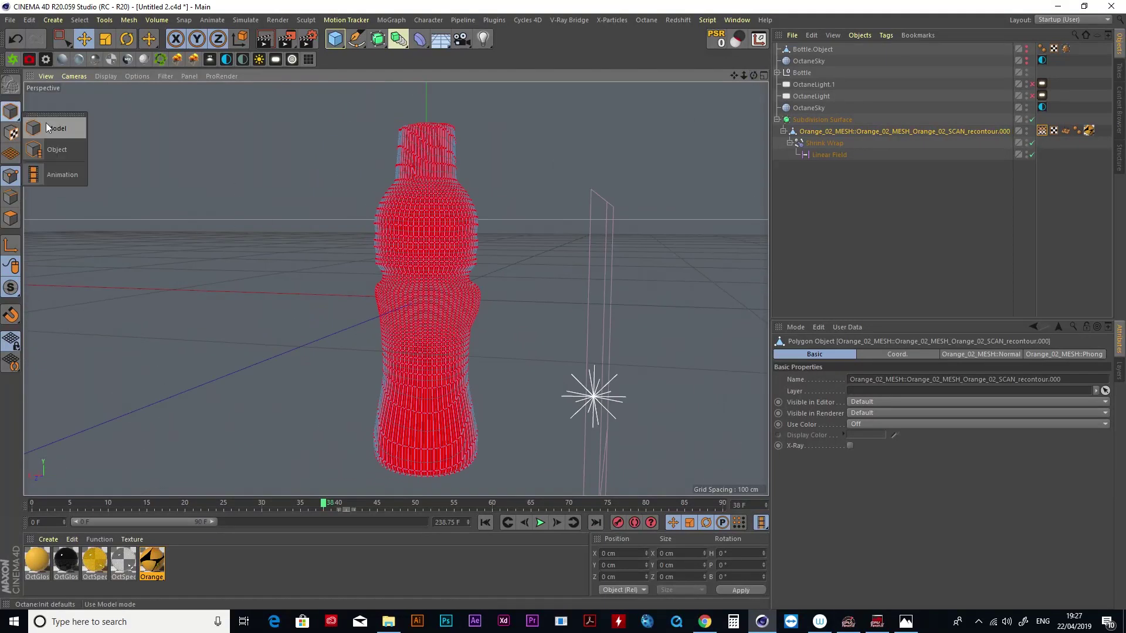
left_click(18, 117)
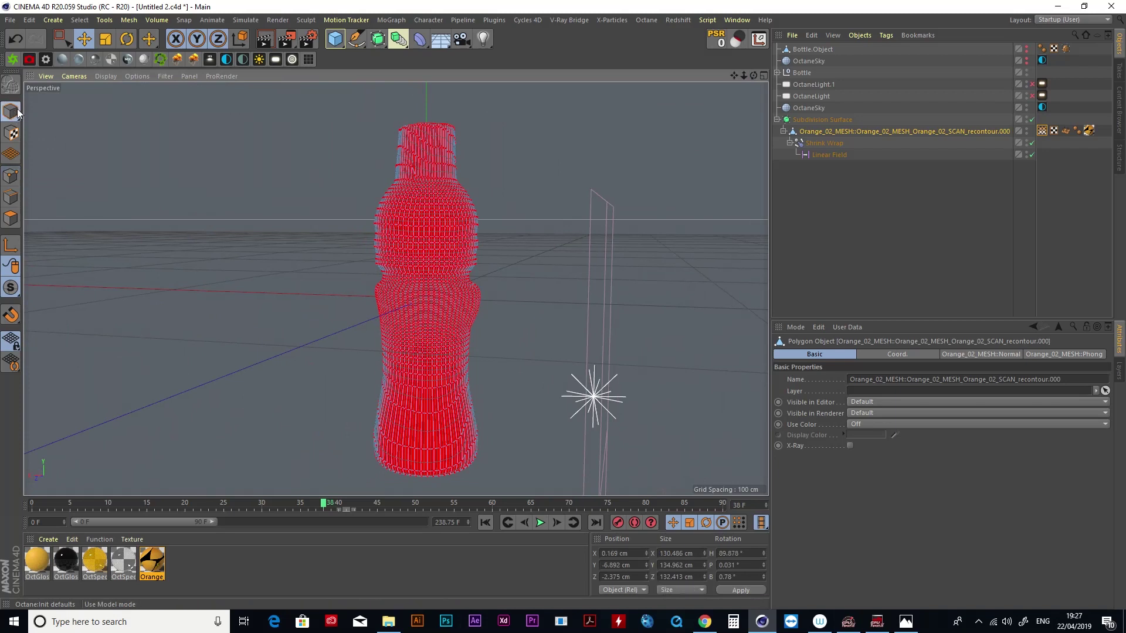
mouse_move(734, 76)
left_mouse_down()
mouse_move(720, 42)
mouse_move(773, 132)
mouse_move(746, 79)
mouse_move(742, 91)
left_mouse_up()
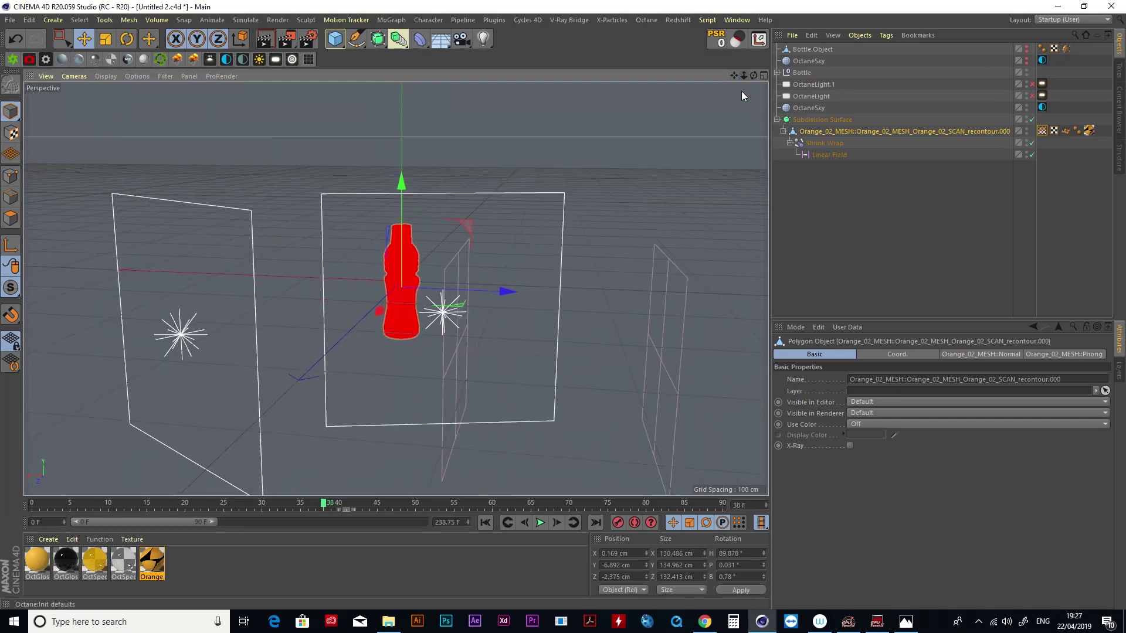
Scrub the animation back to frame 20 and preview the partly morphed orange in the Octane Live Viewer.
left_click_drag(323, 507, 253, 505)
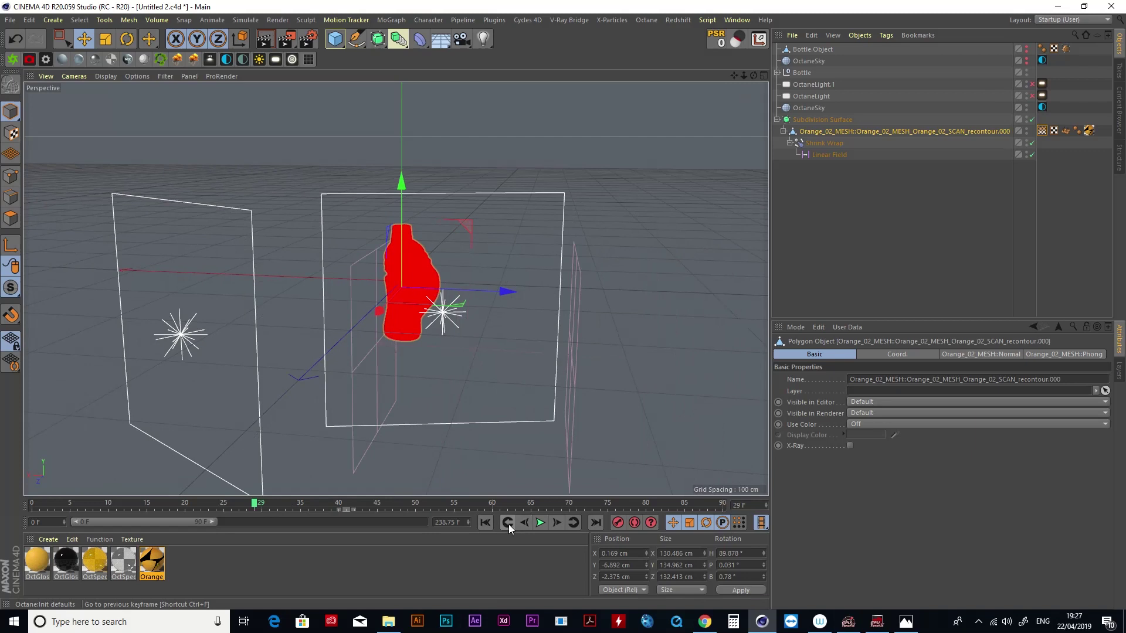
left_click(491, 523)
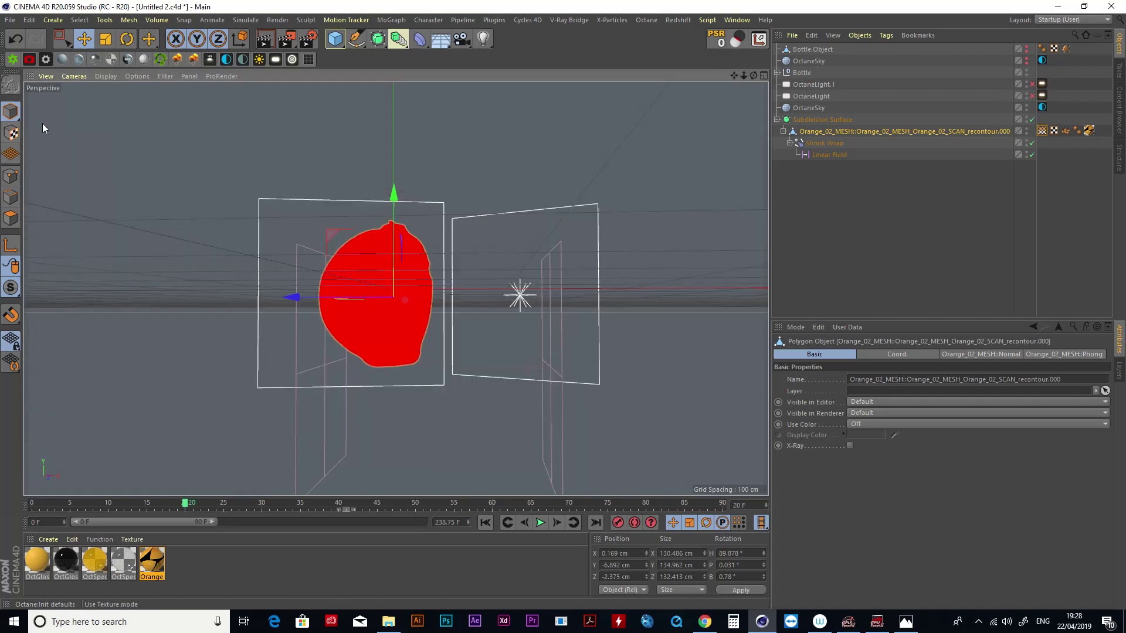
left_click(12, 60)
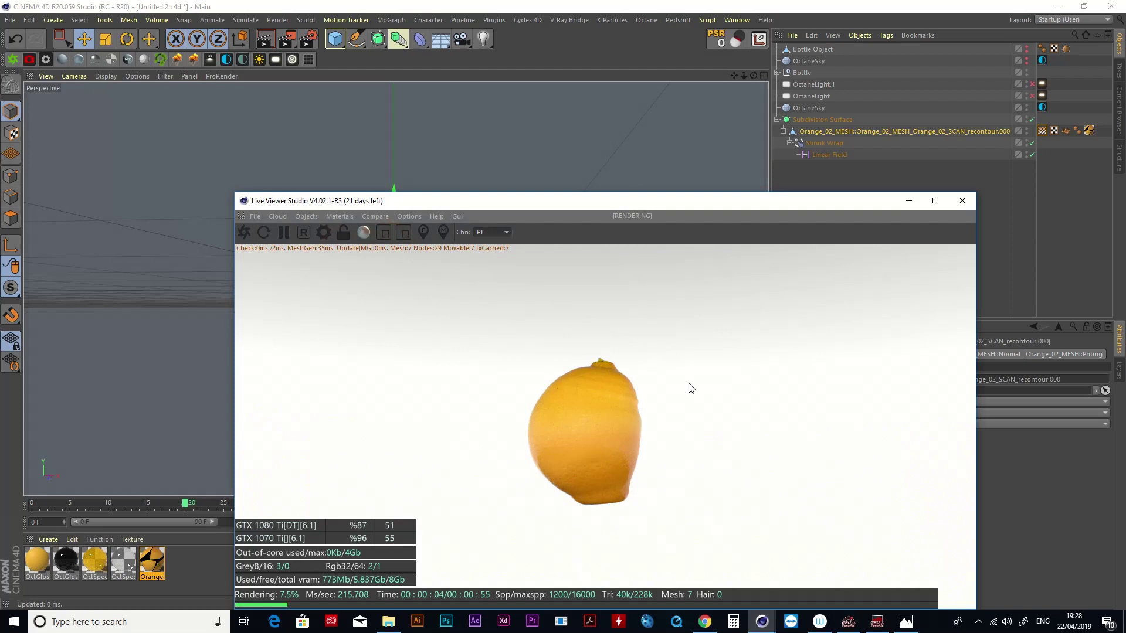
left_click(962, 202)
Paint two small spots on the orange's vertex map with the Paint Tool, one near the upper middle and one lower down.
left_click_drag(396, 289, 485, 475, "alt")
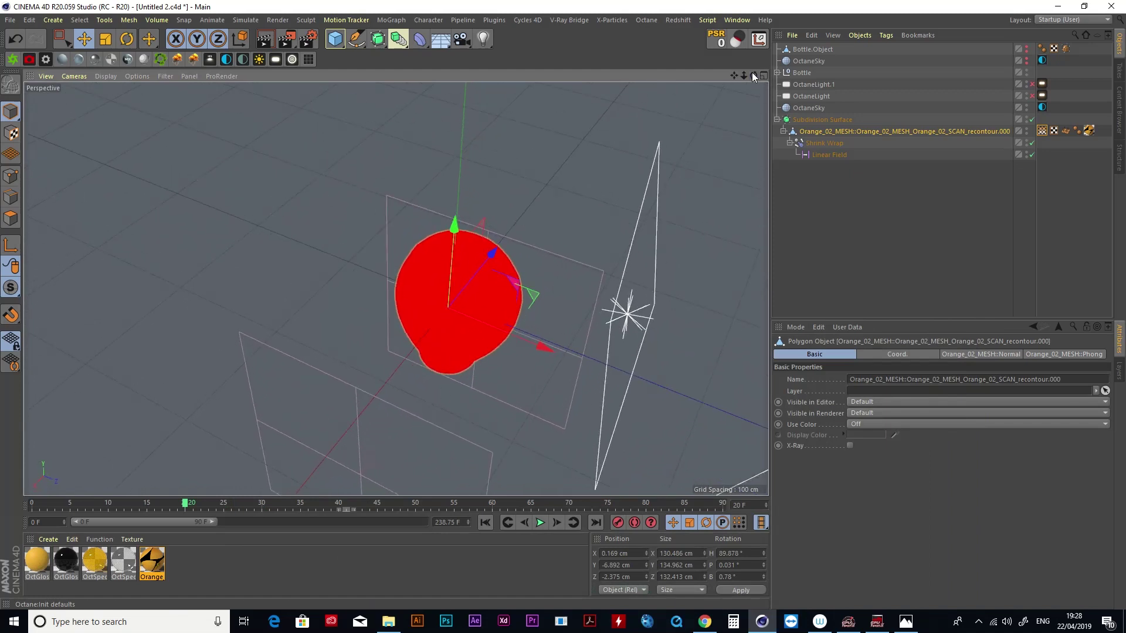
left_click_drag(753, 76, 721, 50)
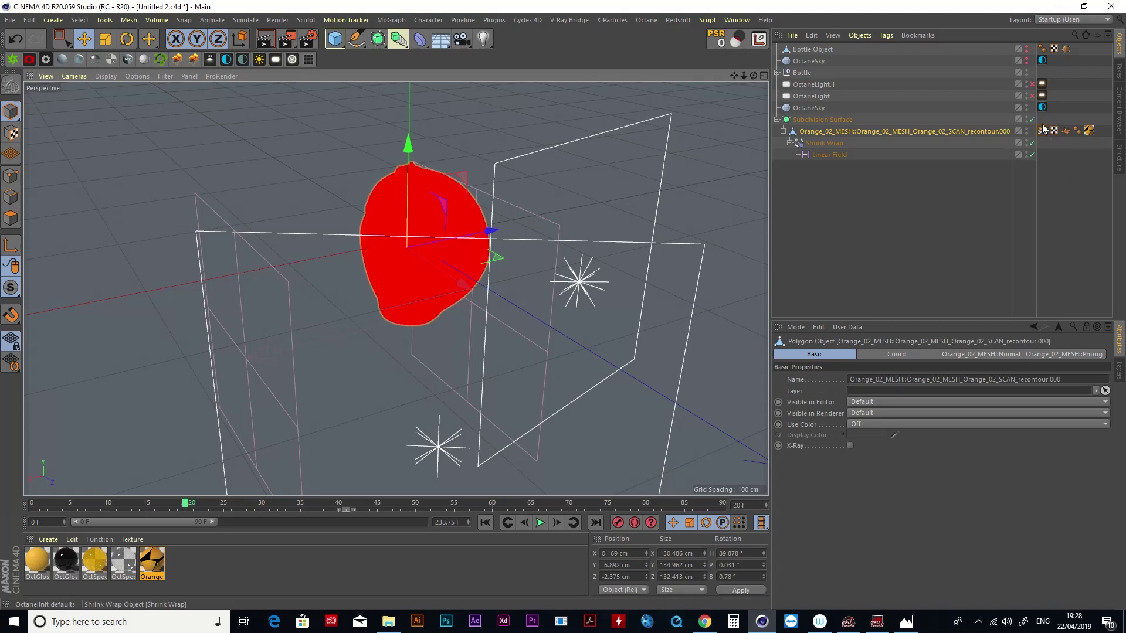
double_click(1042, 130)
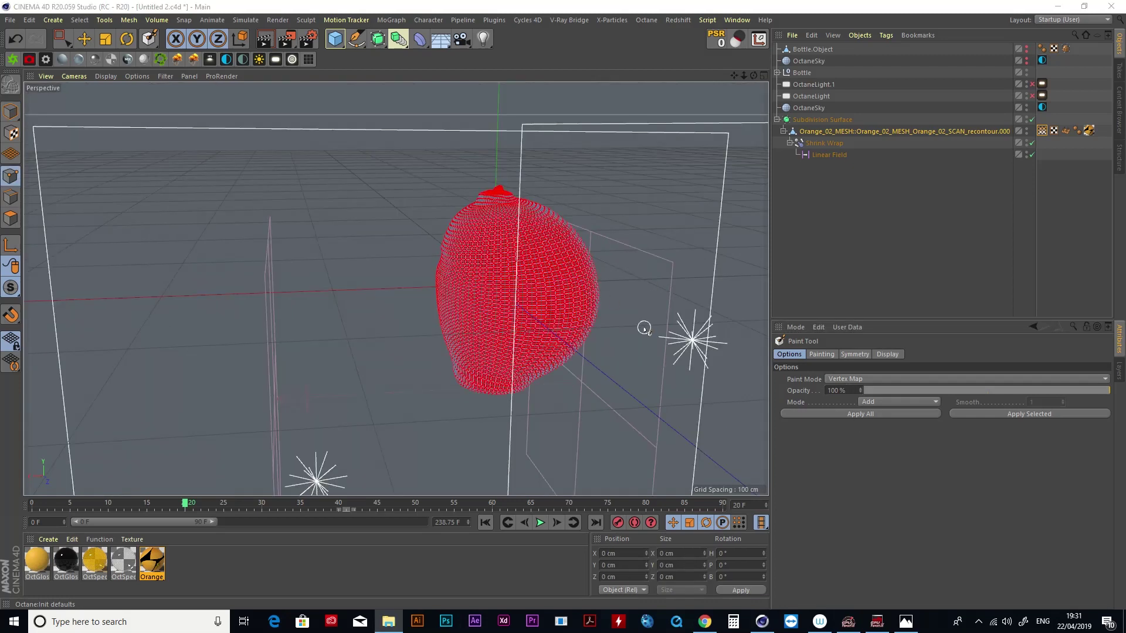
scroll(643, 326, "up", 6)
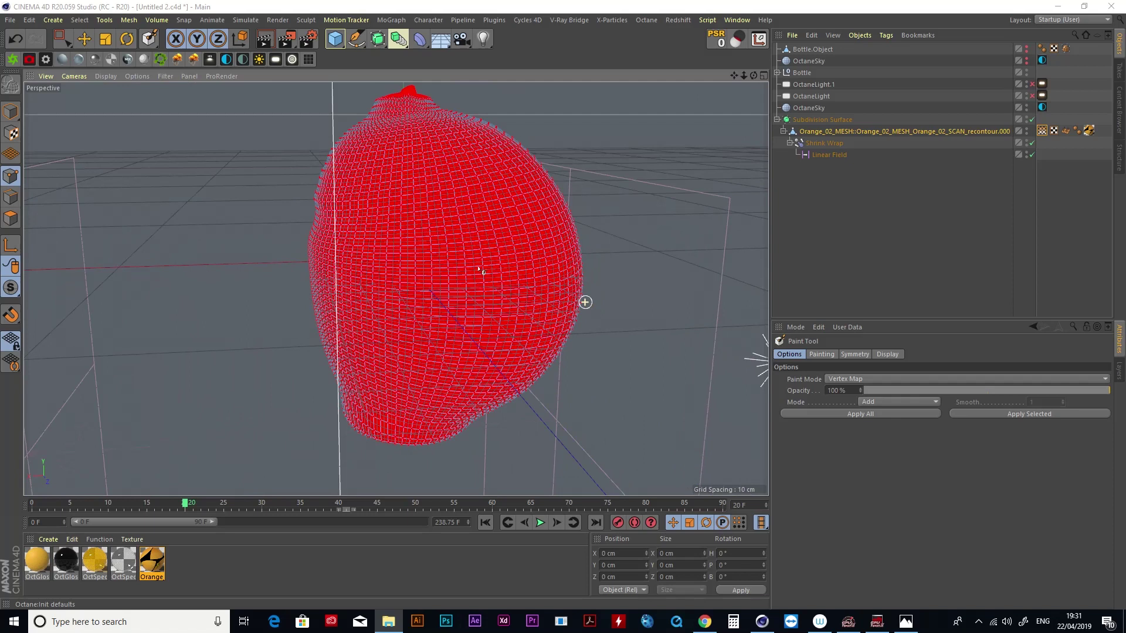
scroll(422, 206, "up", 3)
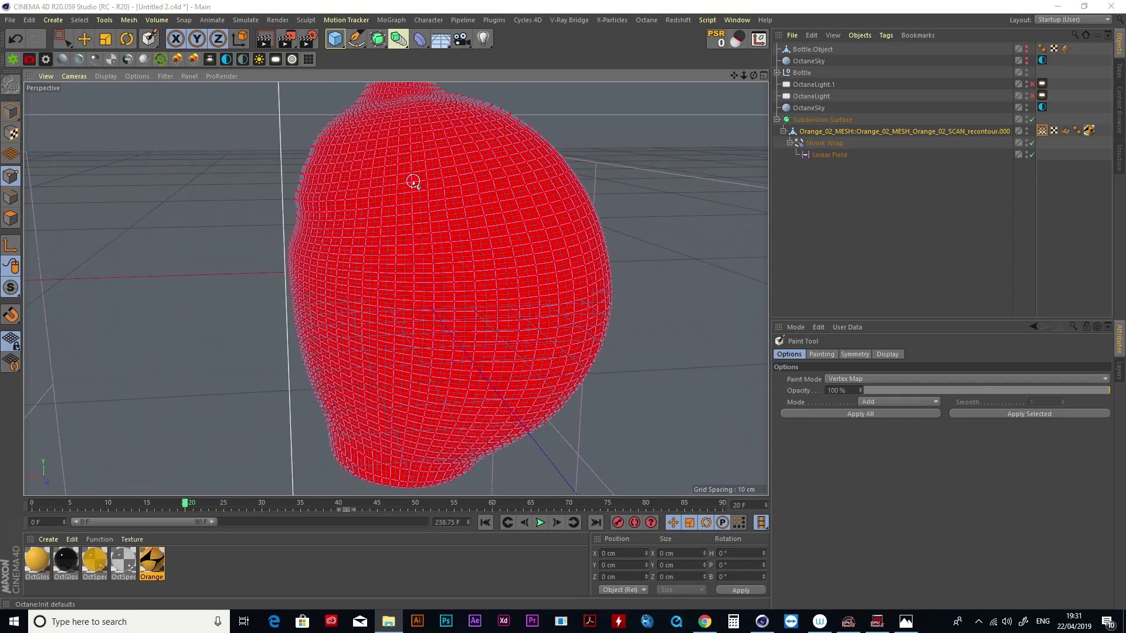
left_click(413, 182)
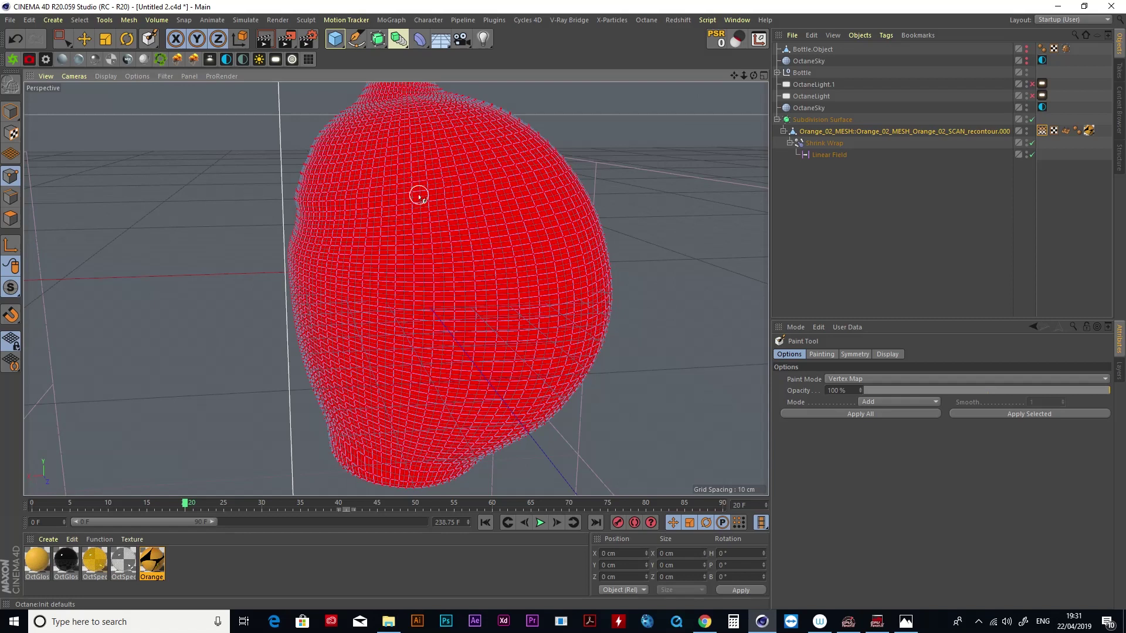
left_click(419, 195)
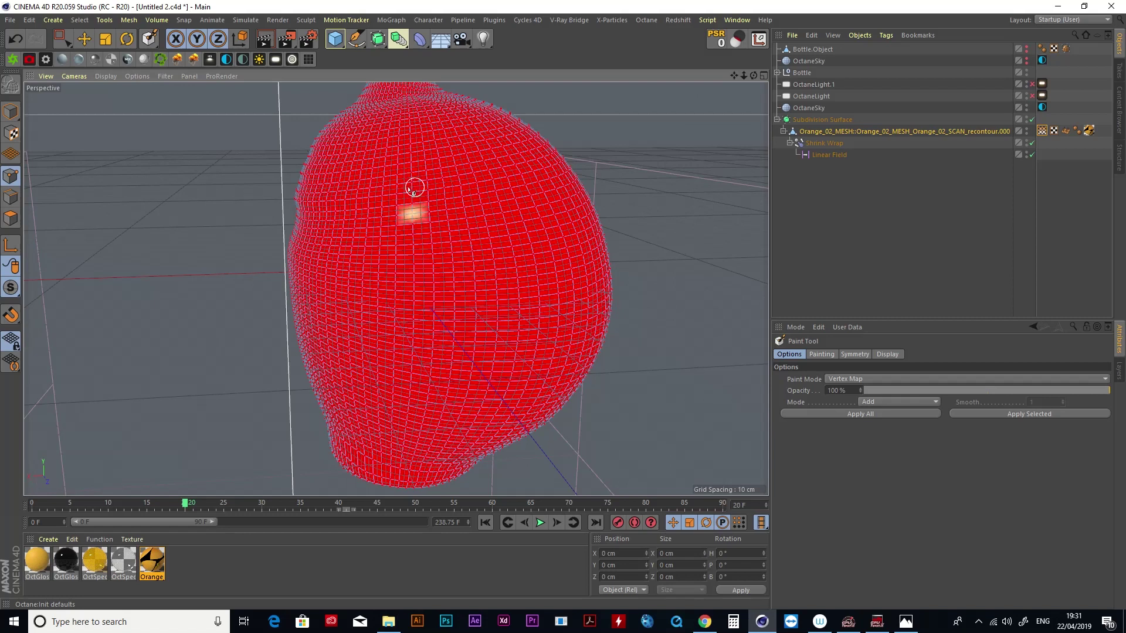
left_click(535, 359)
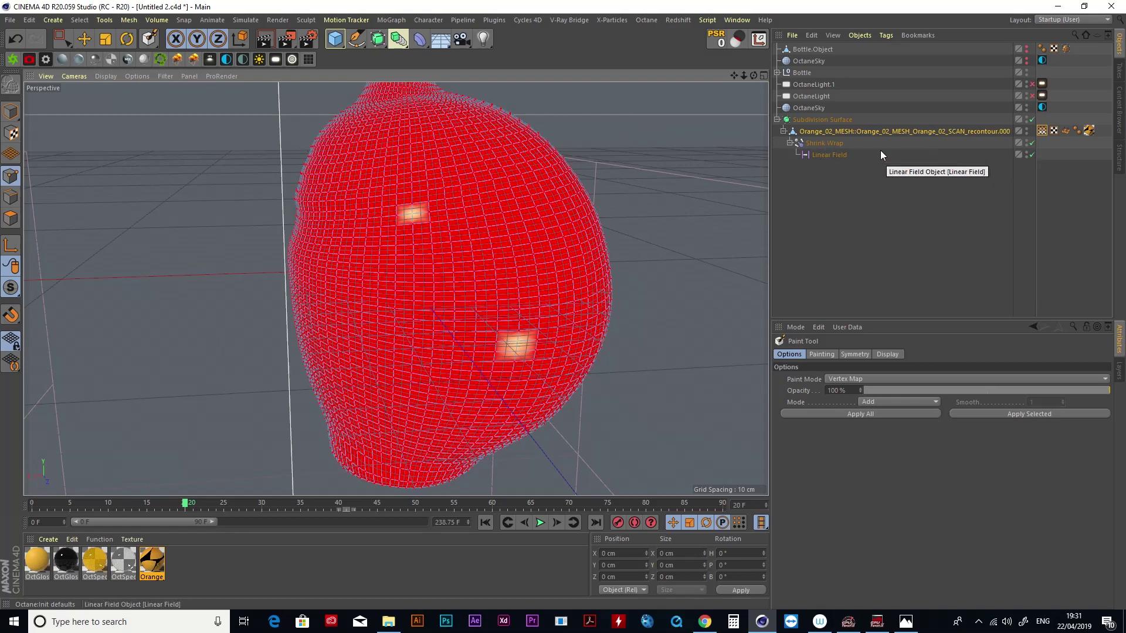
Enable Use Fields on the Vertex Map tag and set its Freeze layer's mode to Grow.
left_click(1042, 131)
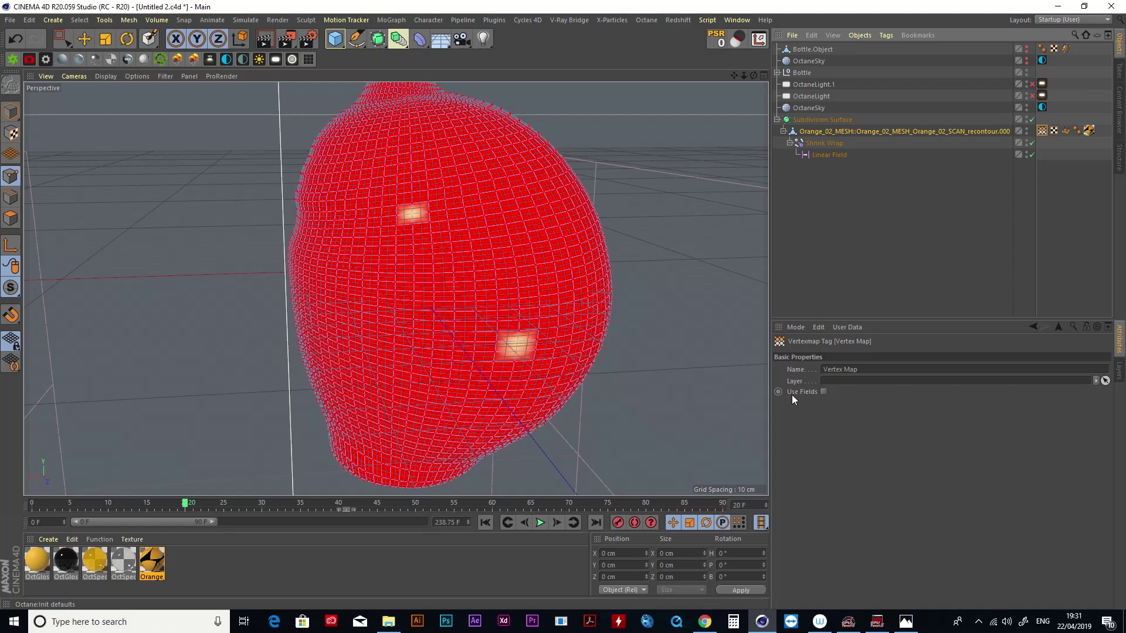
left_click(823, 392)
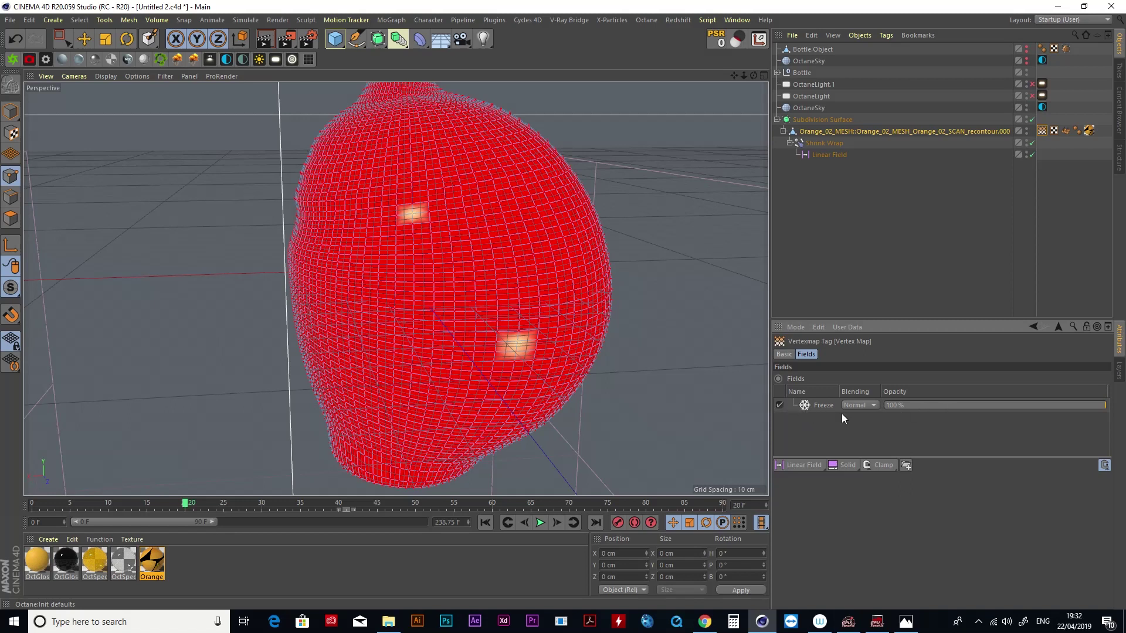
left_click(821, 405)
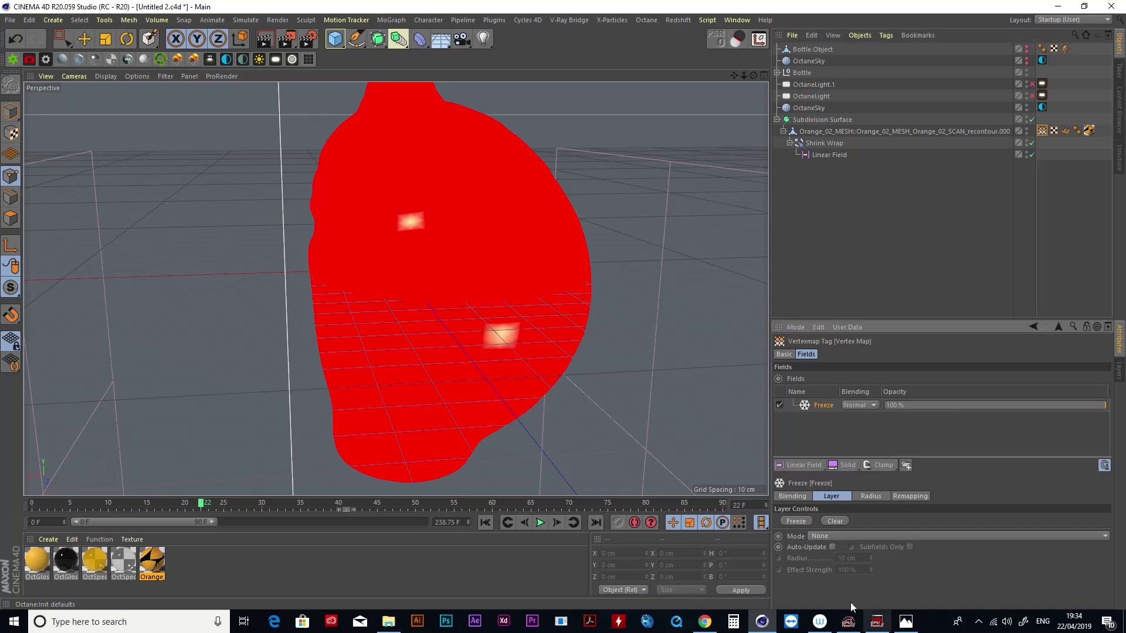
left_click(840, 536)
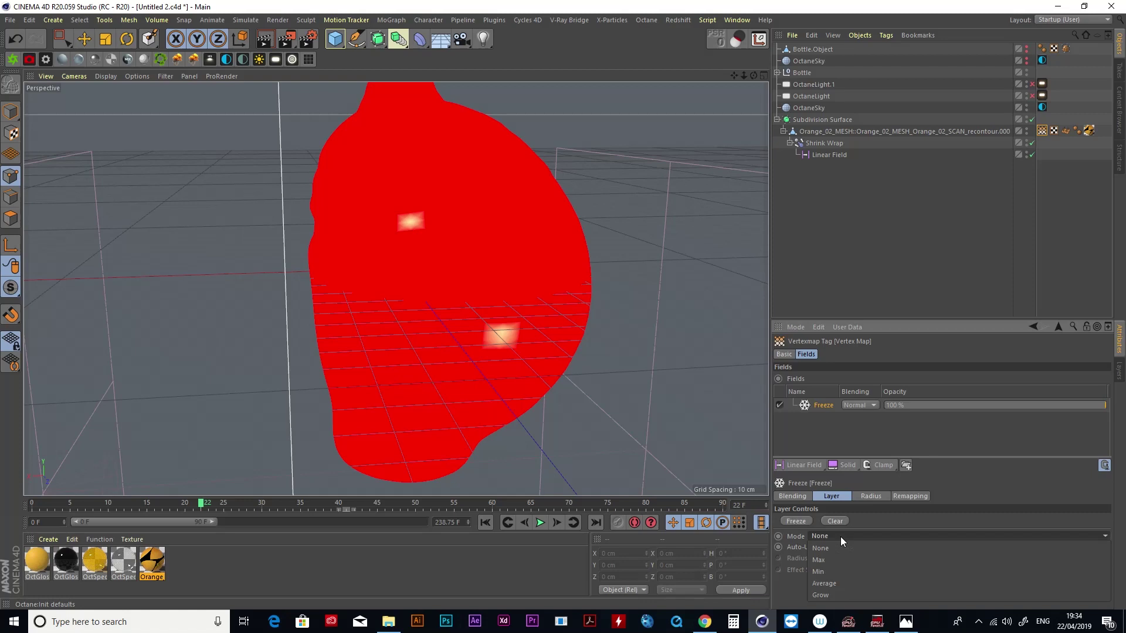
left_click(839, 595)
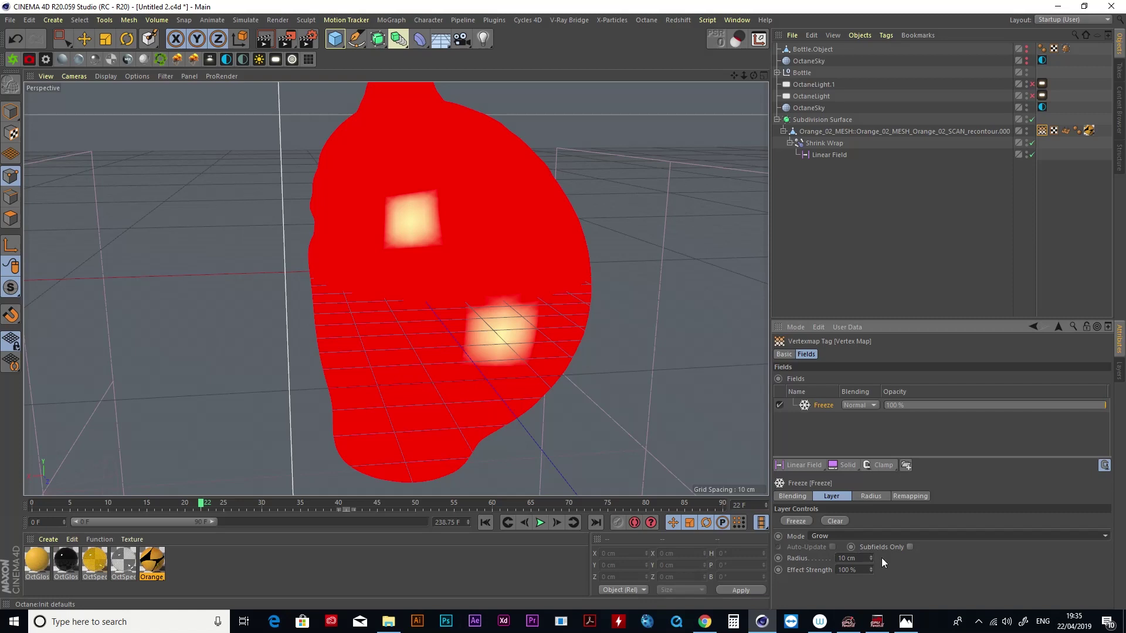
Test the Freeze layer's growth with a radius of up to 124 cm, and set the radius to 0 cm.
left_click_drag(871, 557, 873, 513)
left_click_drag(871, 559, 926, 558)
left_click_drag(753, 76, 818, 76)
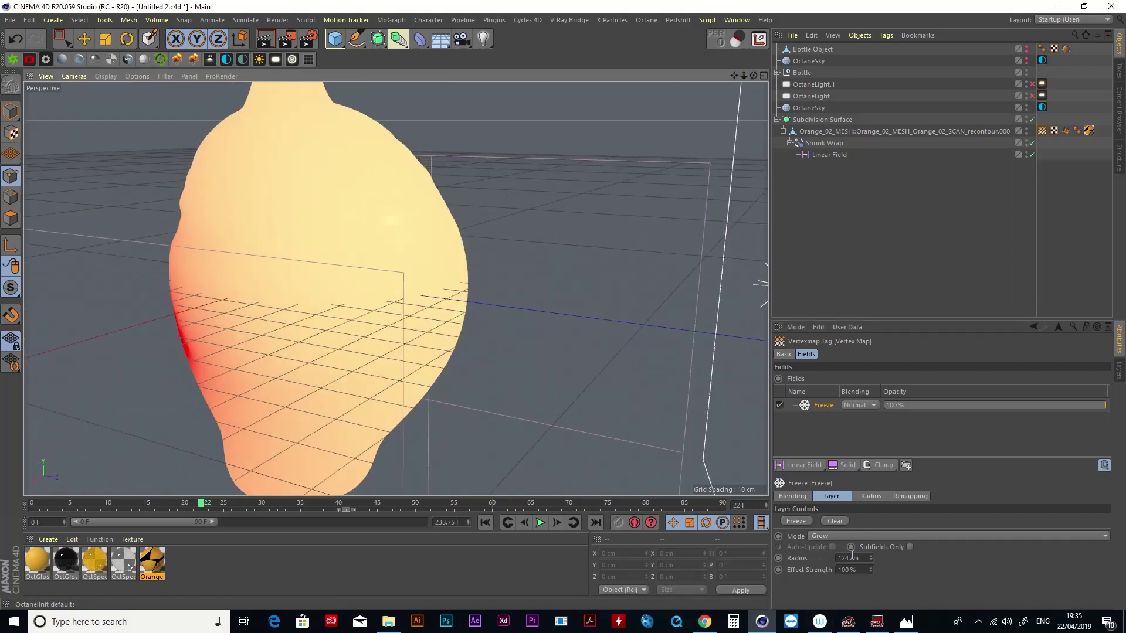
left_click_drag(865, 560, 823, 560)
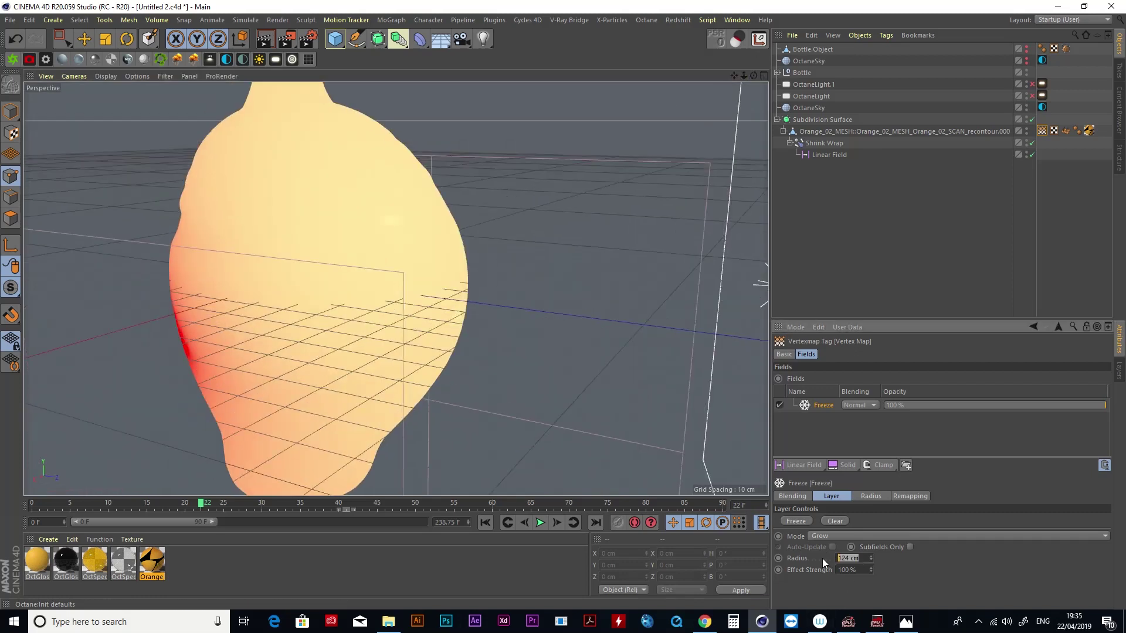
type("0")
key("Return")
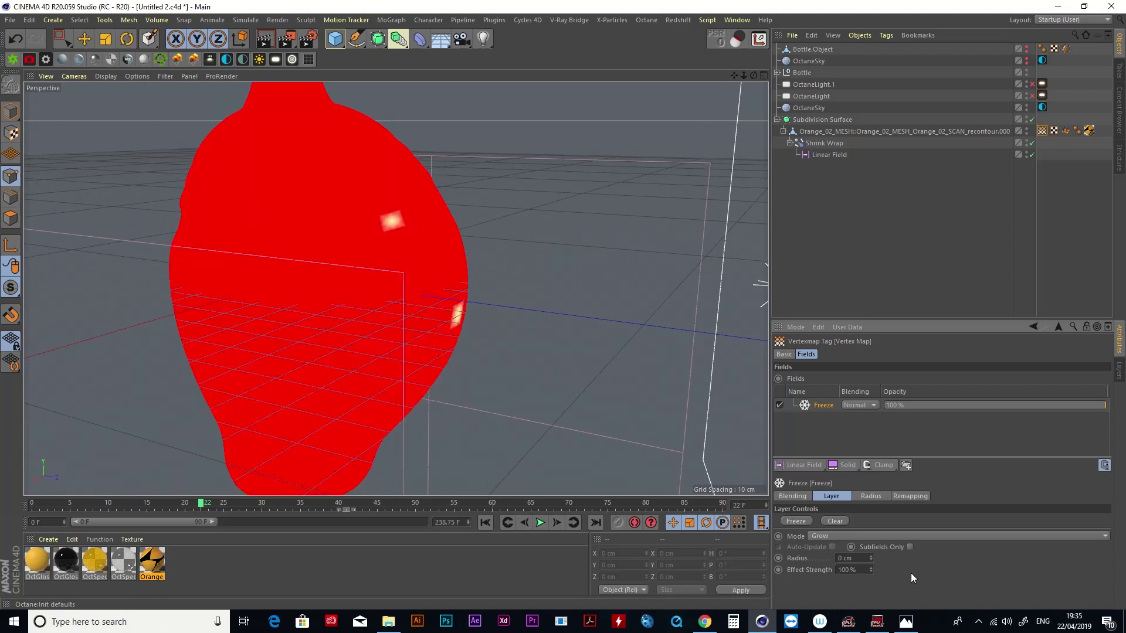
Keyframe the Freeze layer's radius at 0 cm on frame 45 and 100 cm on frame 89.
left_click(376, 504)
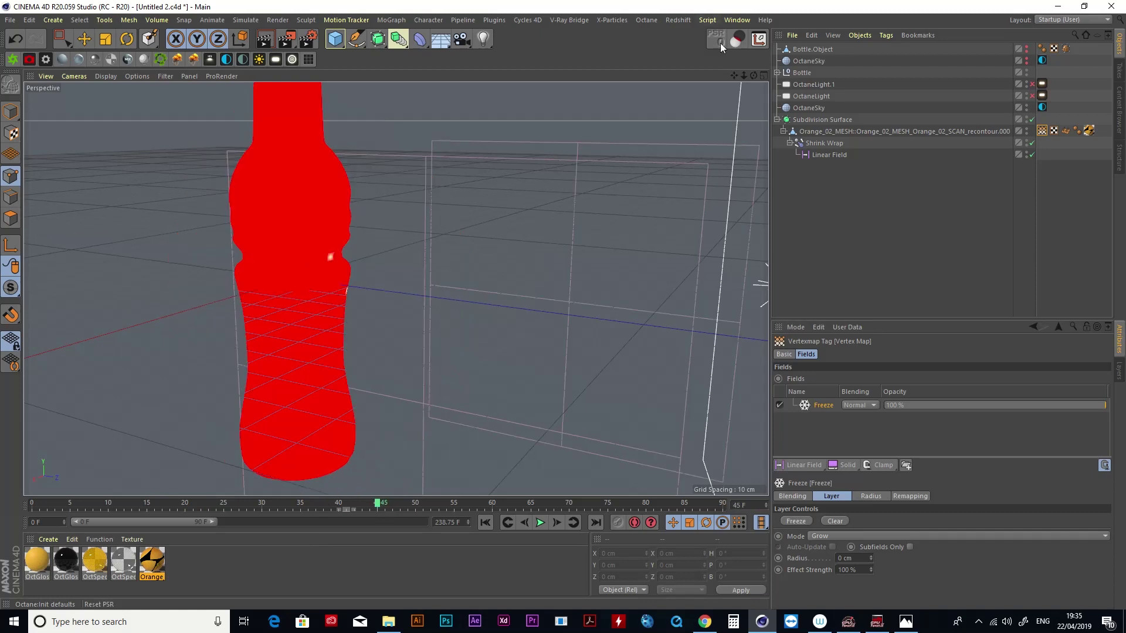
left_click_drag(754, 75, 733, 56)
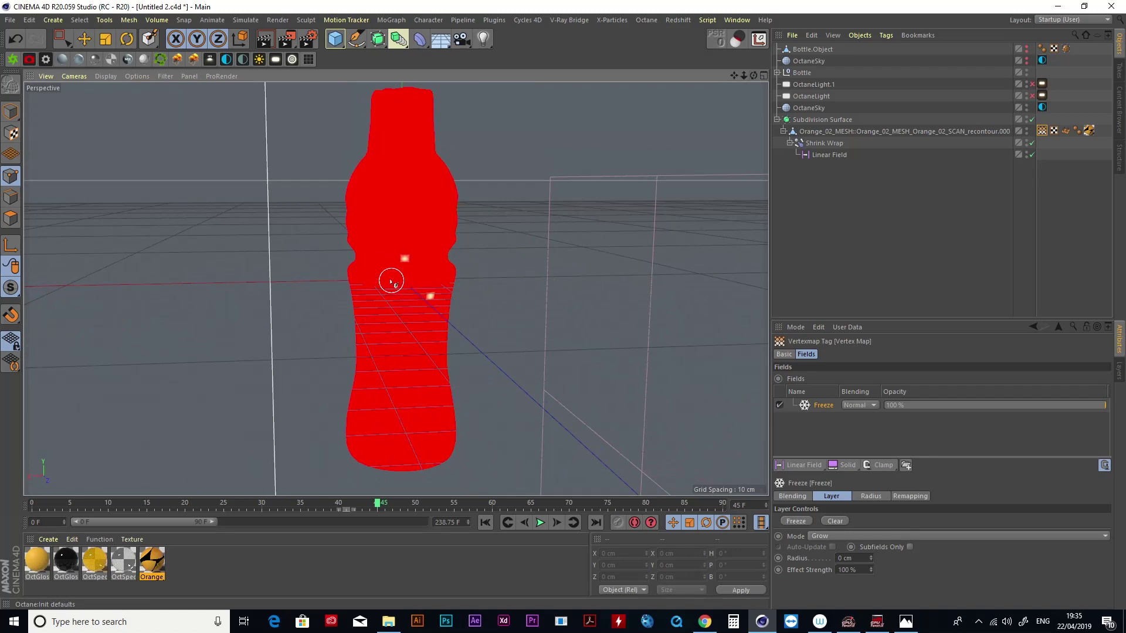
left_click(778, 558)
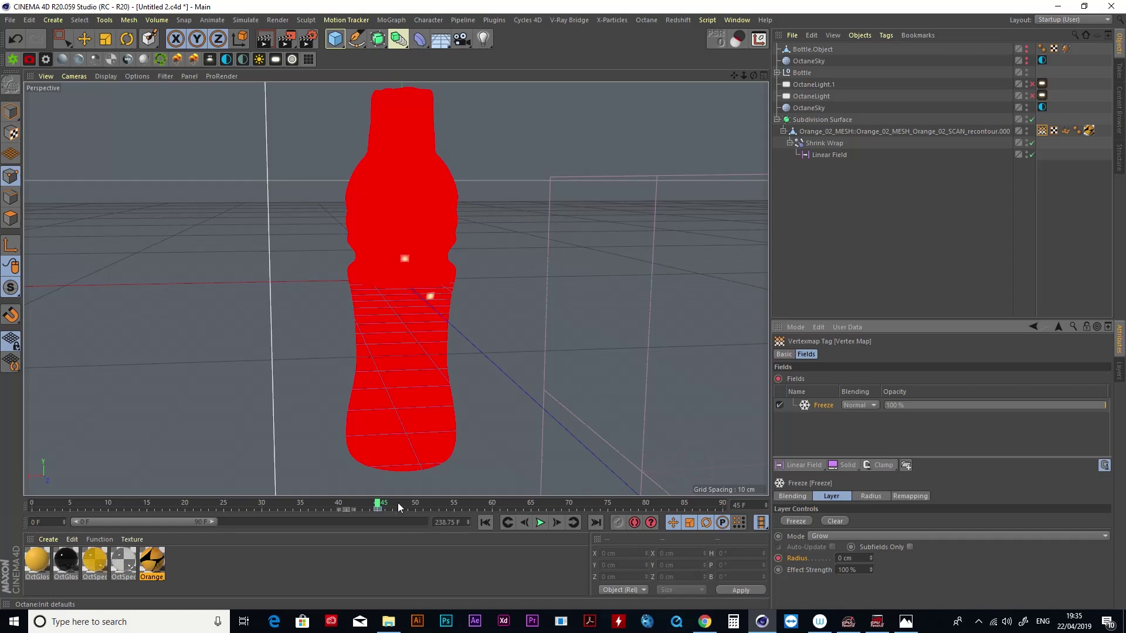
left_click(715, 507)
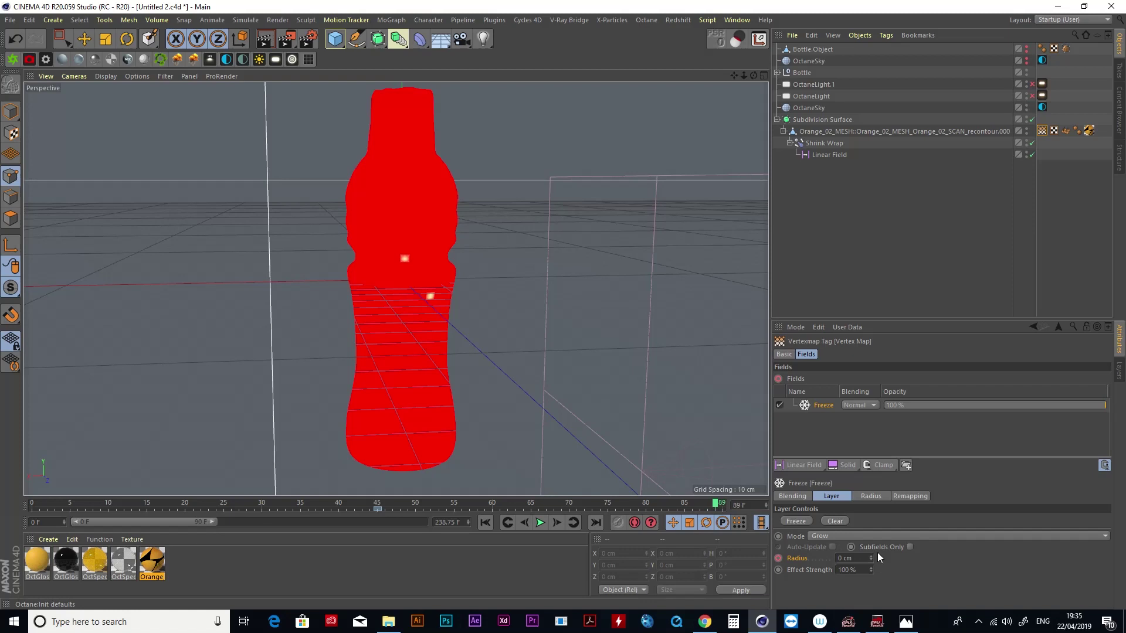
left_click(845, 558)
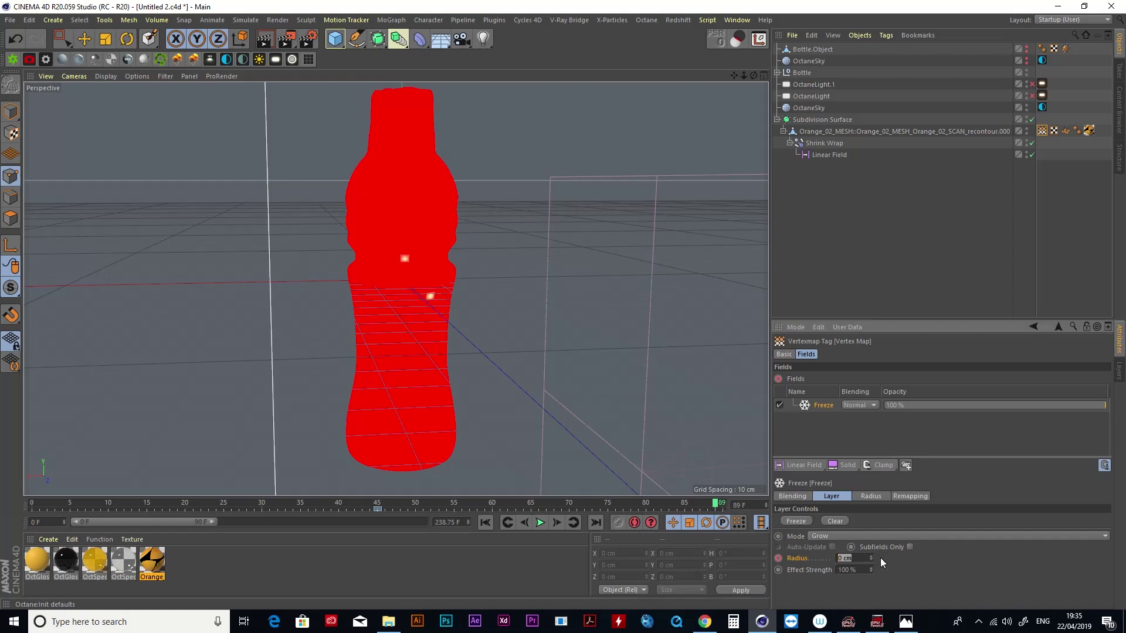
type("100")
key("Return")
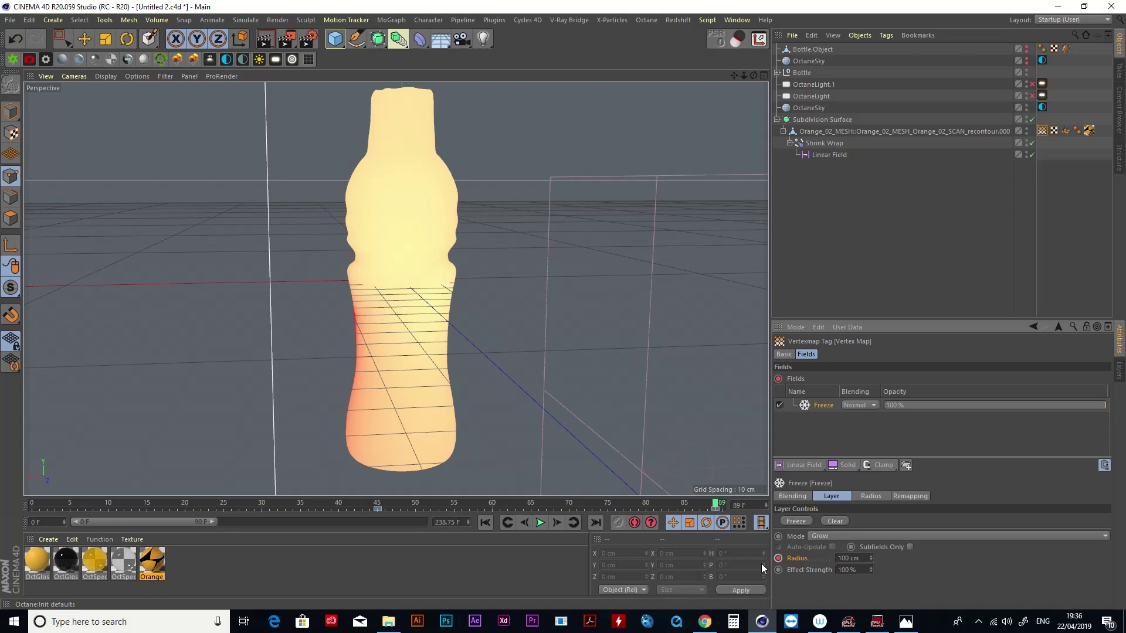
Raise the Freeze layer's radius to 150 cm, then to 200 cm, and keyframe it on frame 89.
left_click_drag(754, 75, 778, 29)
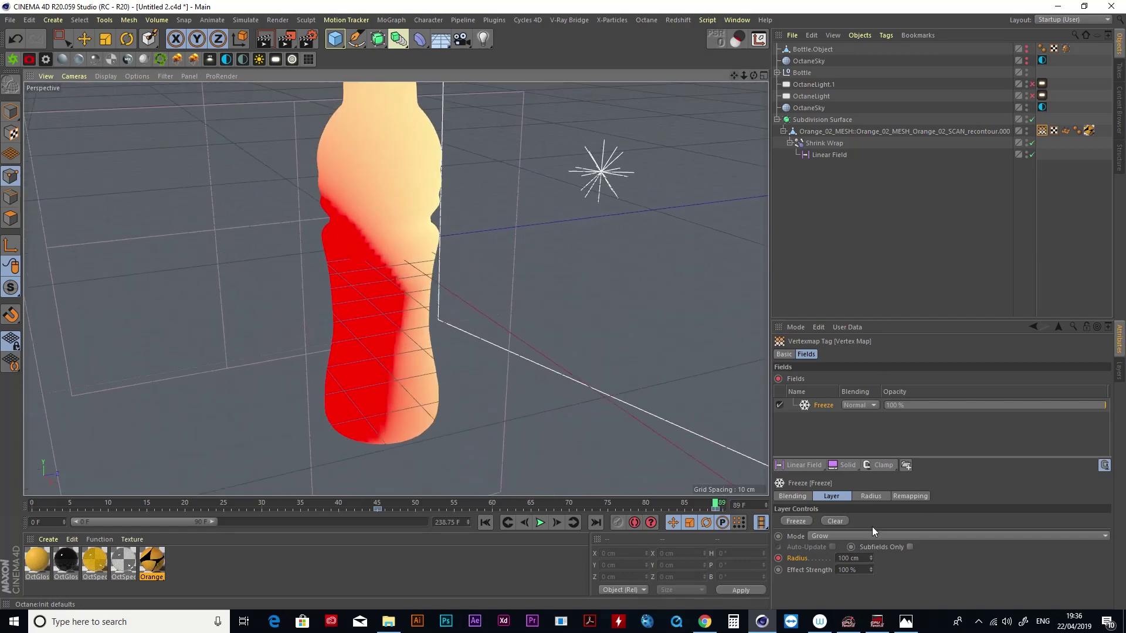
left_click(852, 558)
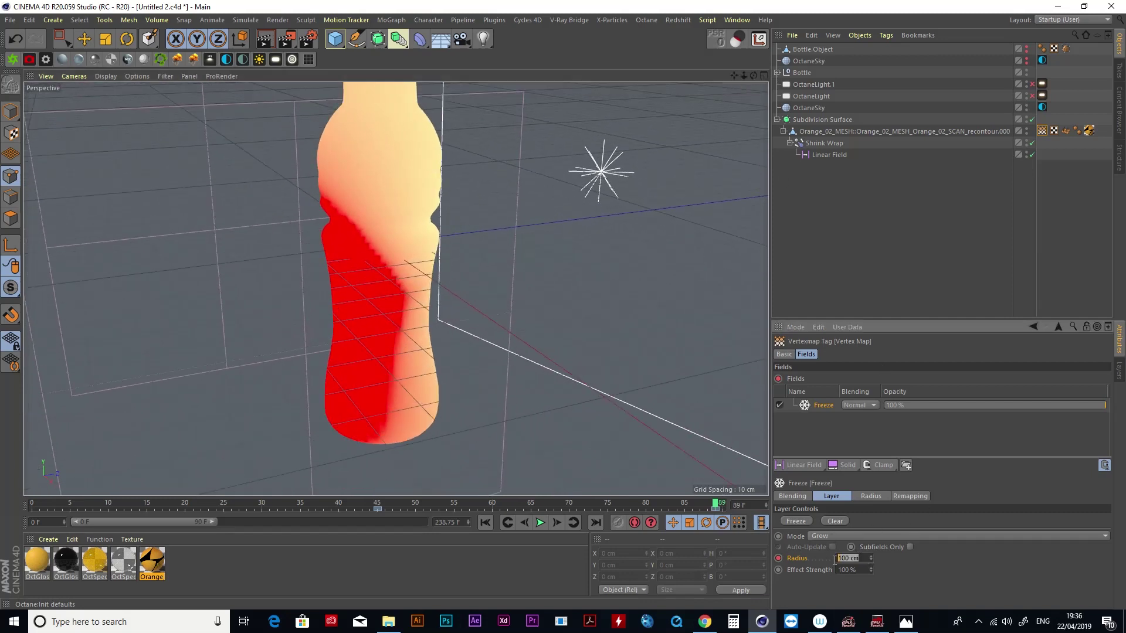
type("15")
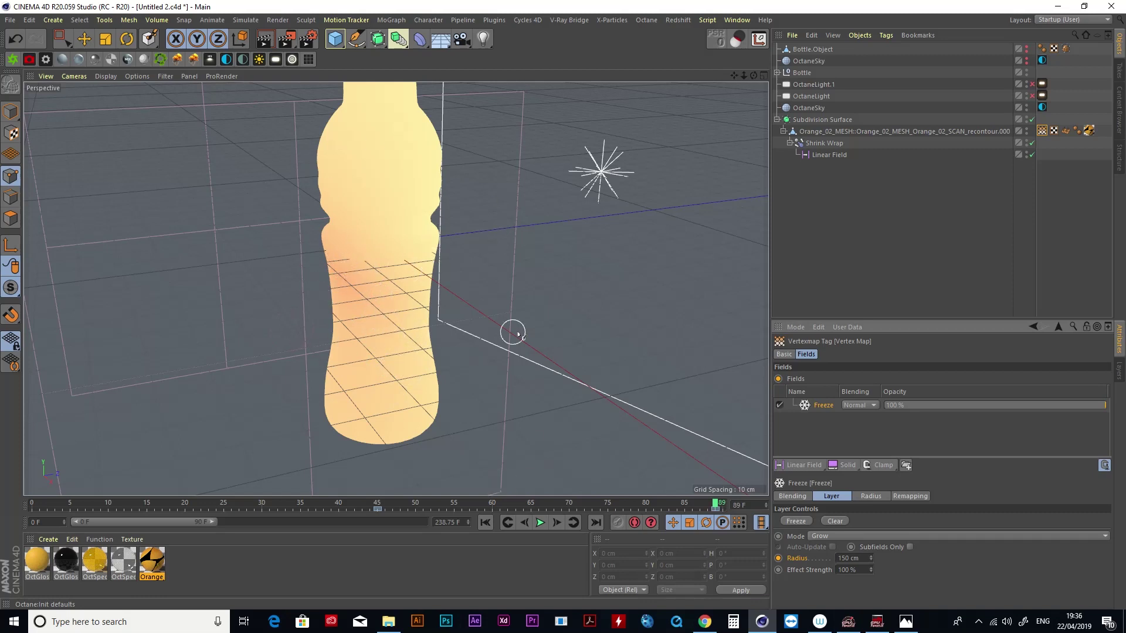
left_click(862, 560)
type("200")
key("Return")
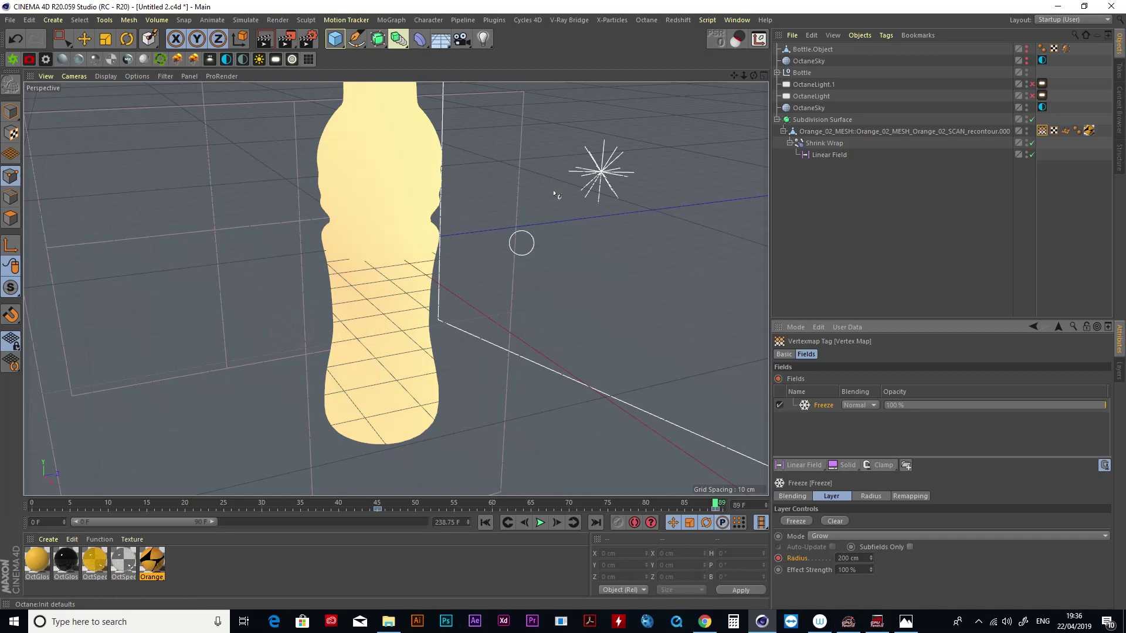
mouse_move(754, 75)
left_mouse_down()
mouse_move(698, 505)
mouse_move(527, 506)
left_mouse_up()
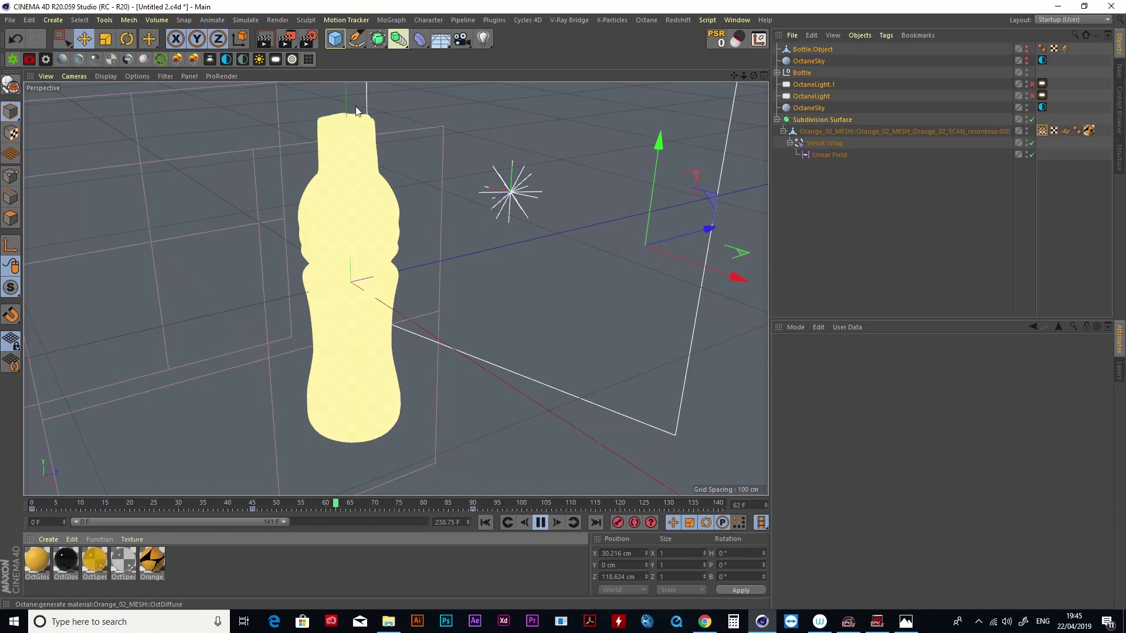
Stop playback, open the orange material in the Octane Node Editor and add a Vertex Map node.
left_click(540, 524)
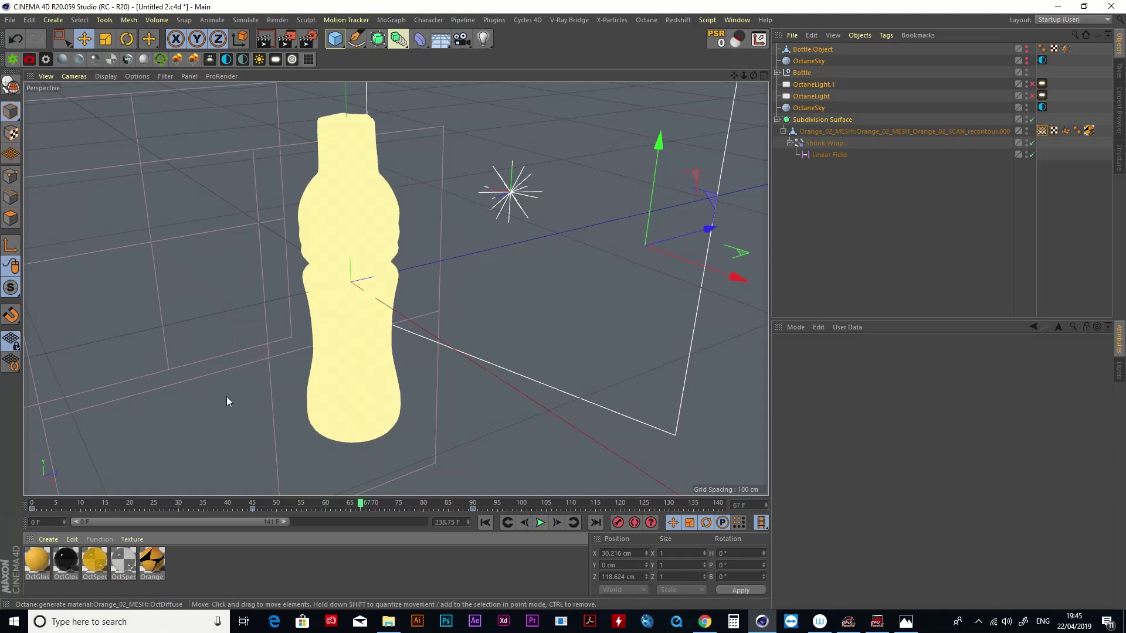
double_click(153, 562)
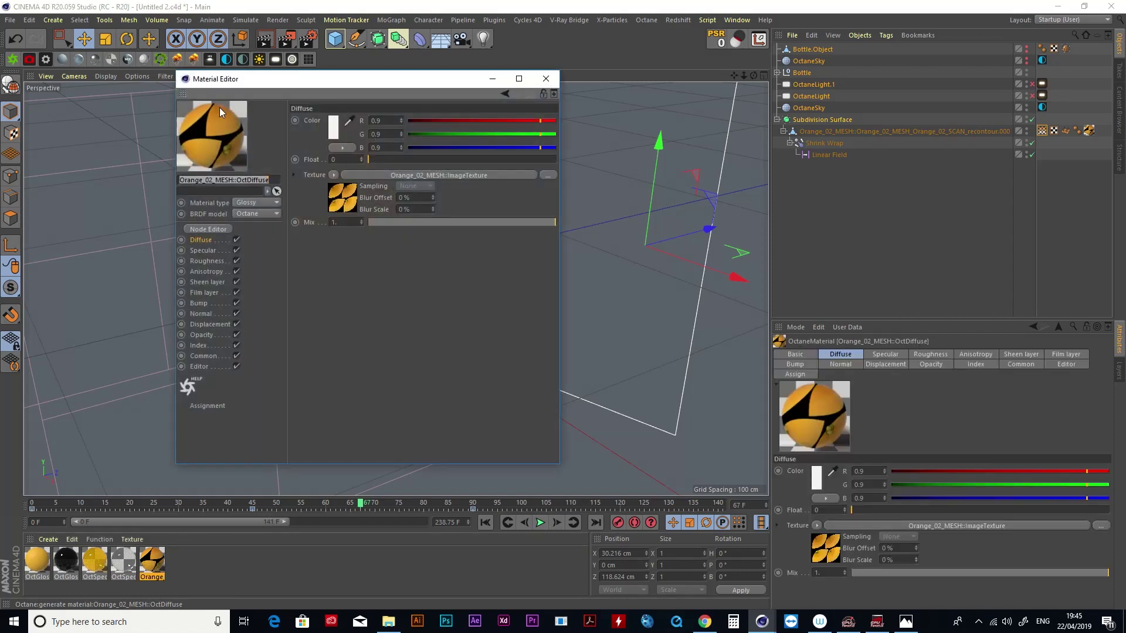
left_click(203, 229)
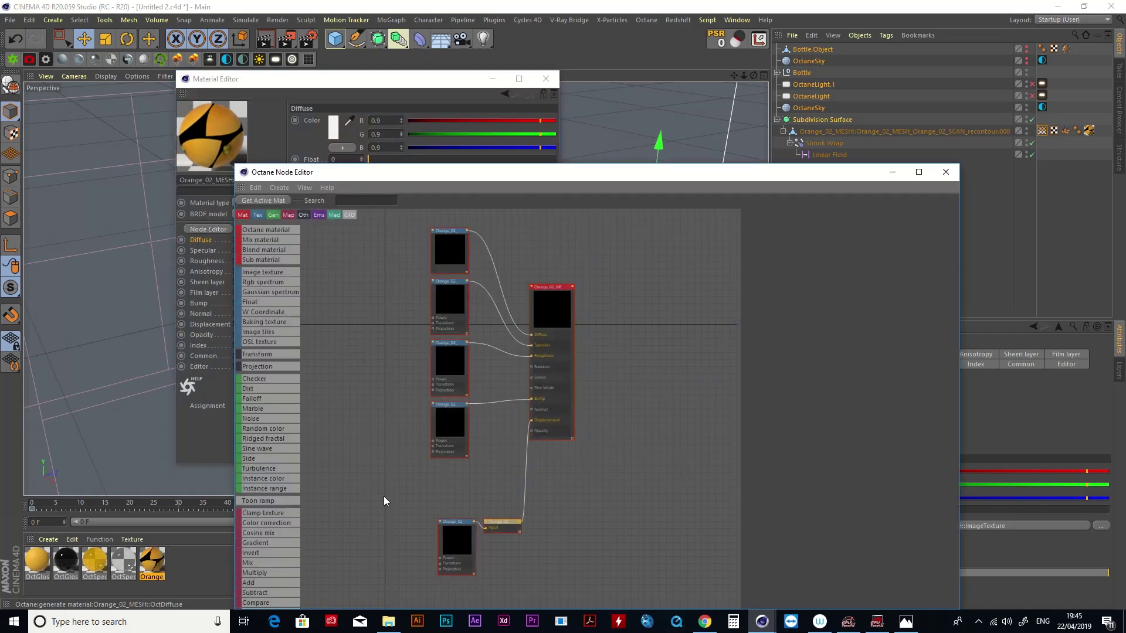
scroll(382, 503, "up", 3)
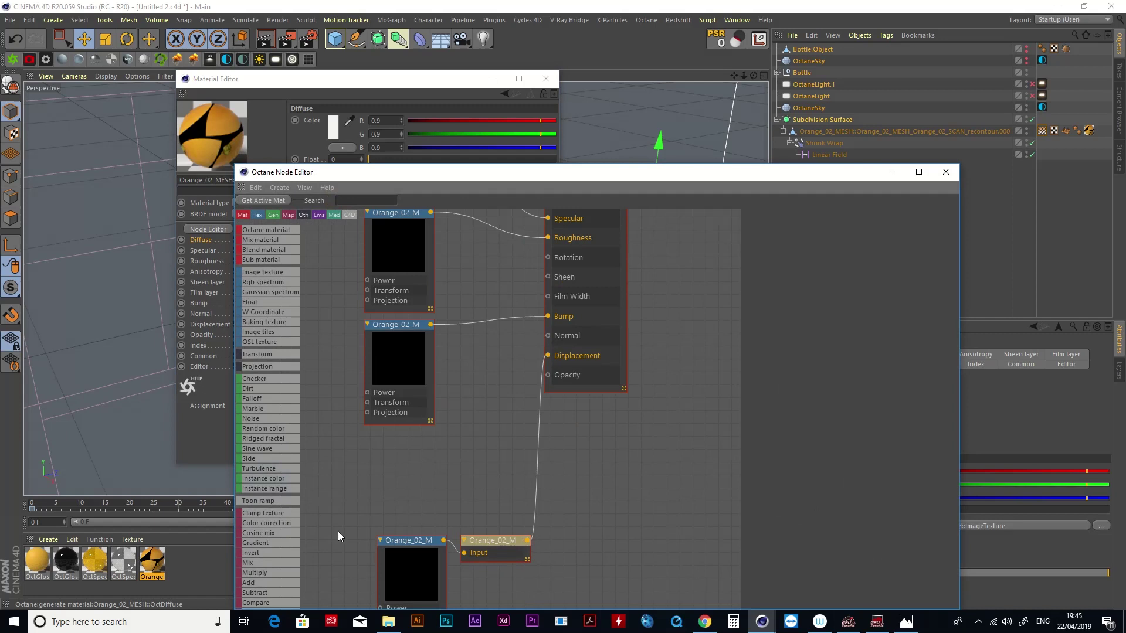
scroll(276, 557, "down", 5)
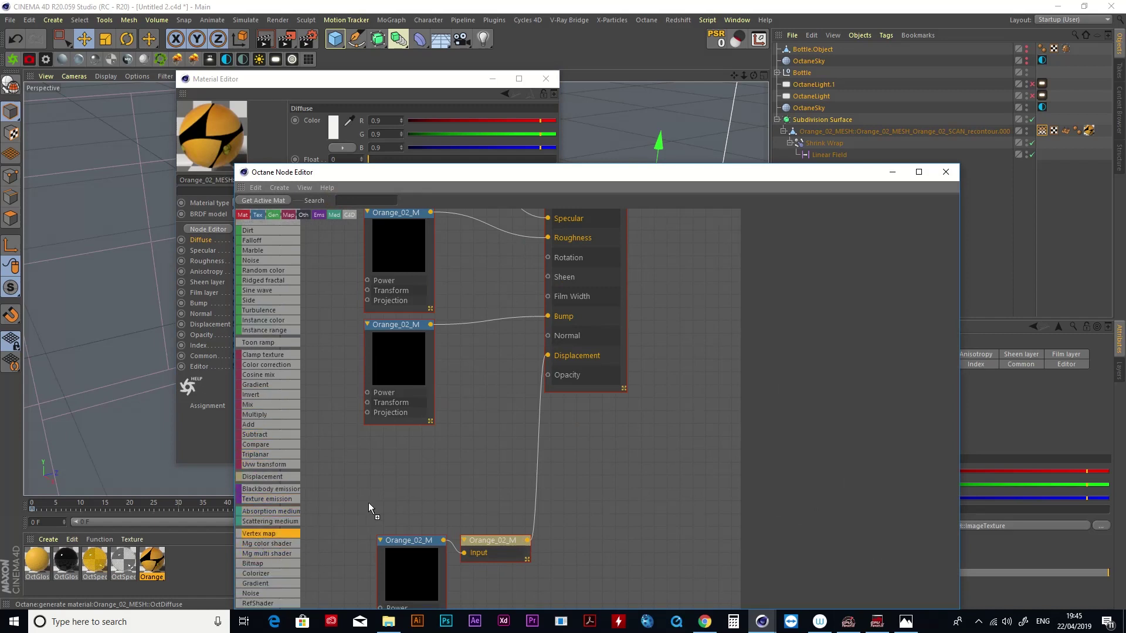
left_click_drag(310, 499, 361, 465)
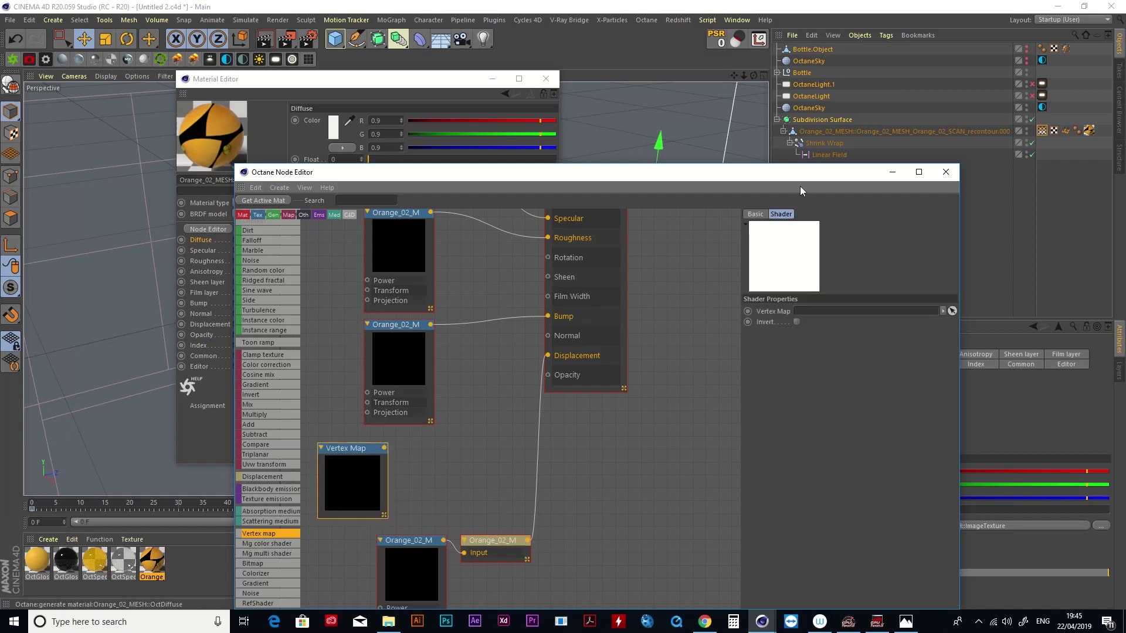
Link the orange mesh's Vertex Map tag to the Vertex Map node and connect the node to the material's Opacity input.
left_click(807, 156)
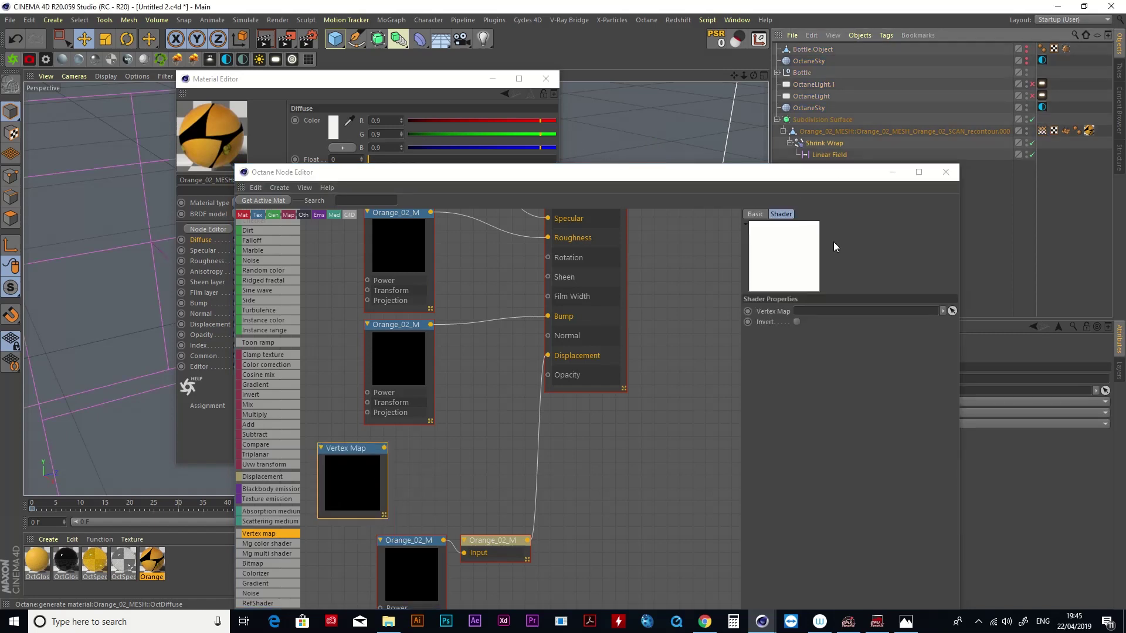
left_click_drag(832, 175, 513, 119)
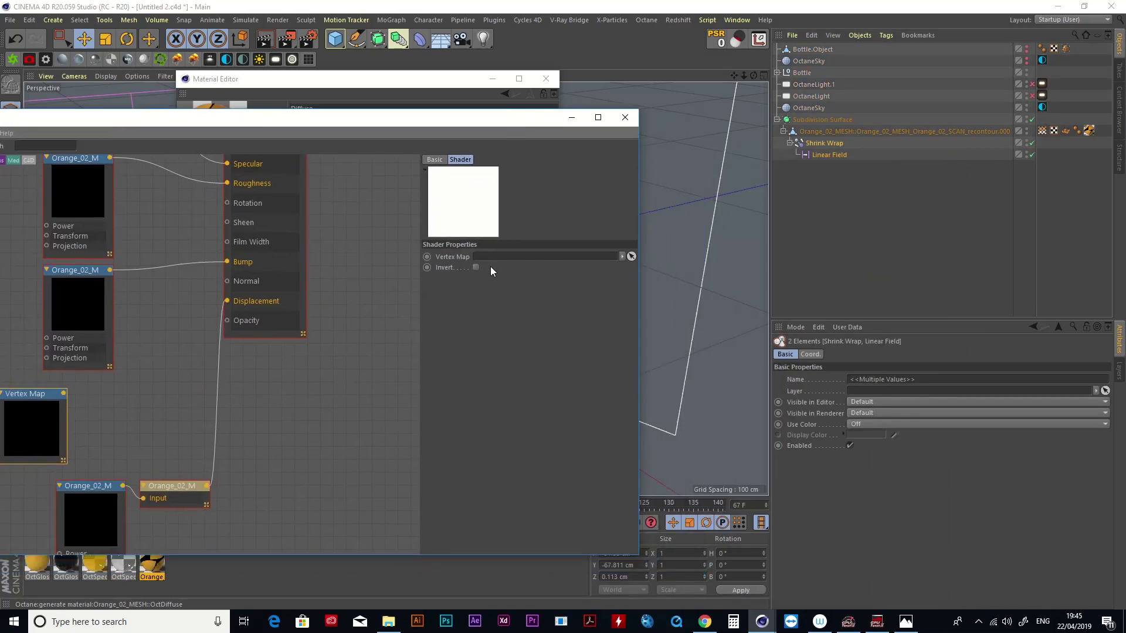
left_click(631, 256)
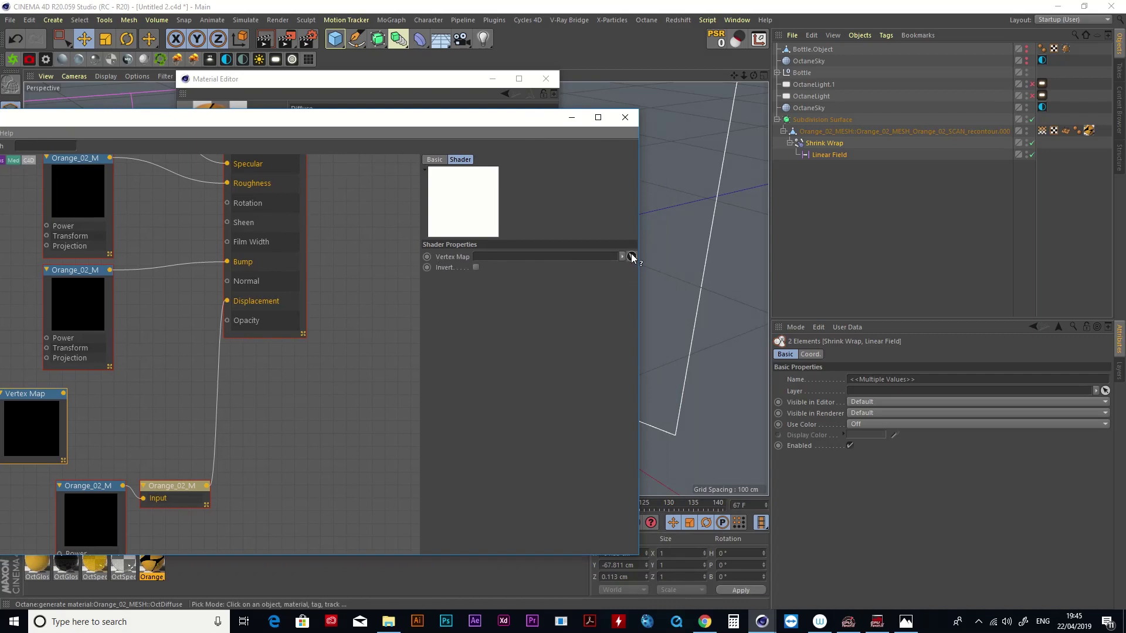
left_click(1043, 131)
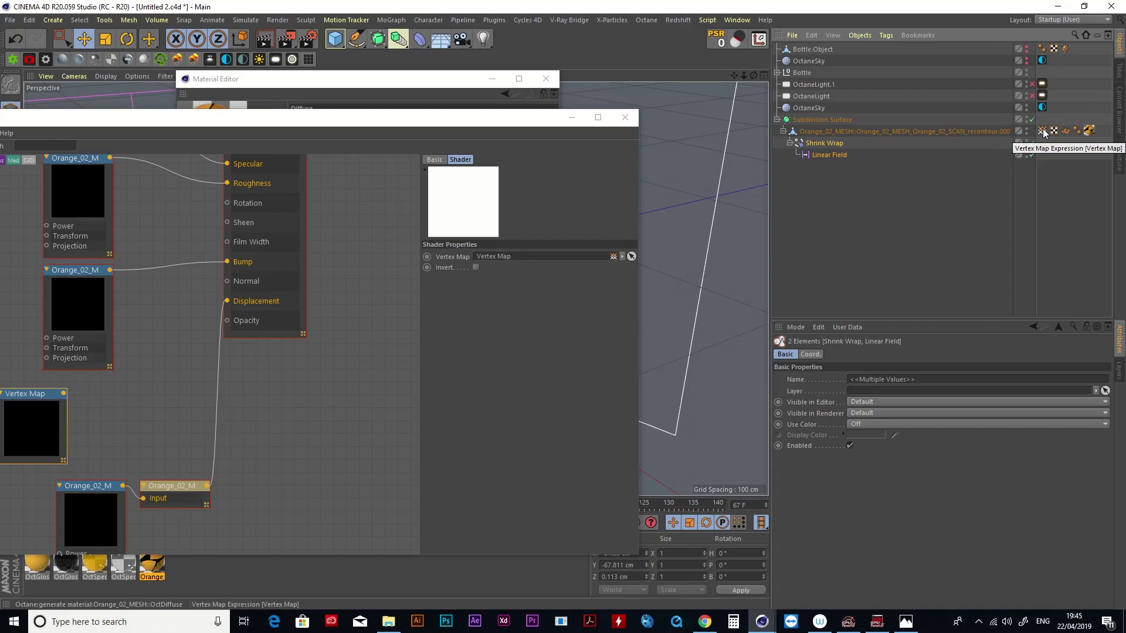
left_click_drag(426, 122, 854, 125)
left_click_drag(494, 400, 657, 329)
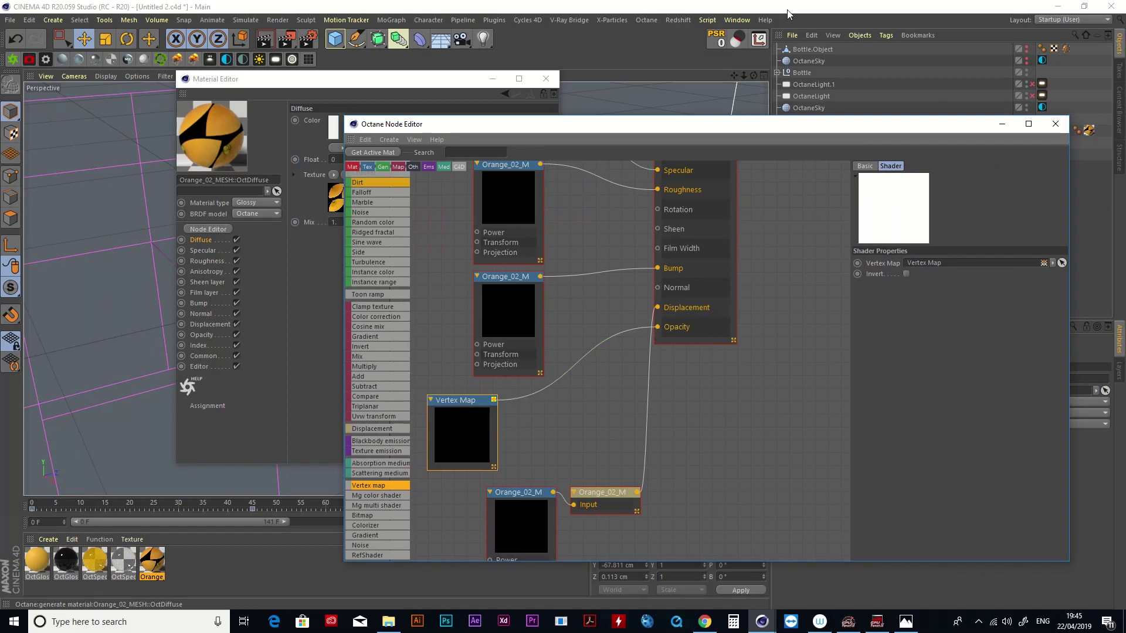
Switch to the Octane Setup (User) layout and start the Live Viewer render.
left_click(738, 20)
mouse_move(760, 38)
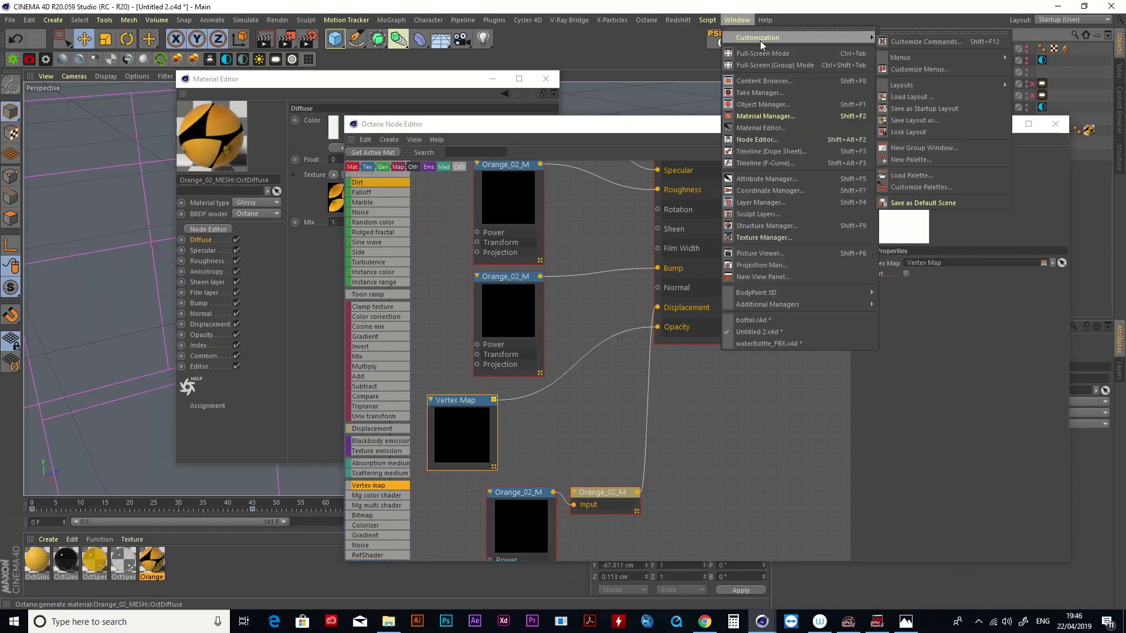
mouse_move(955, 88)
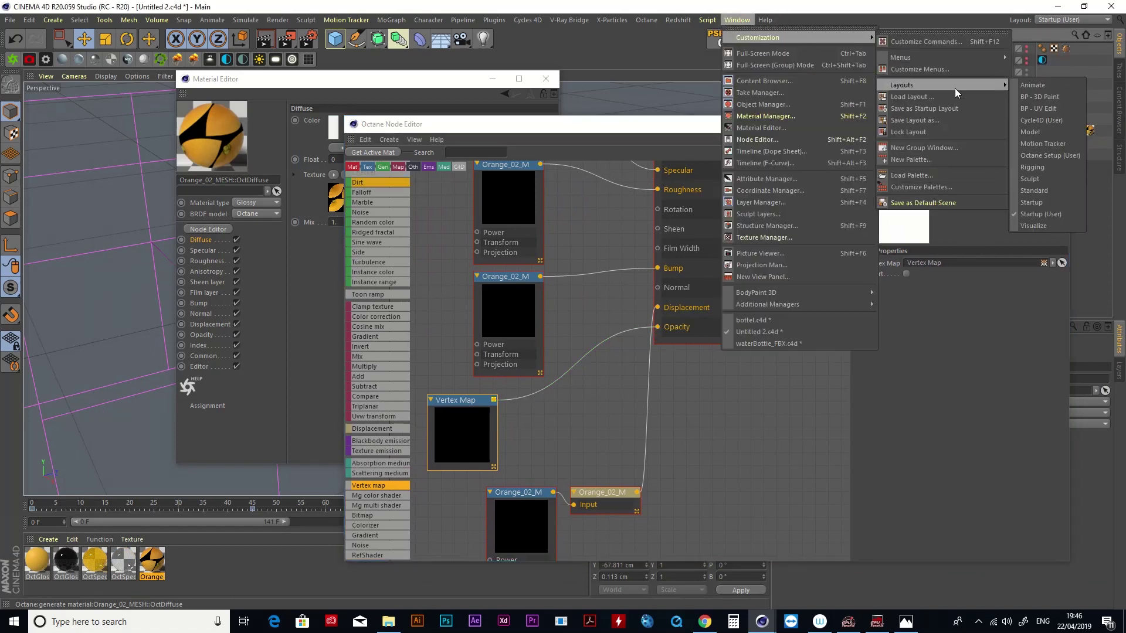
left_click(1032, 157)
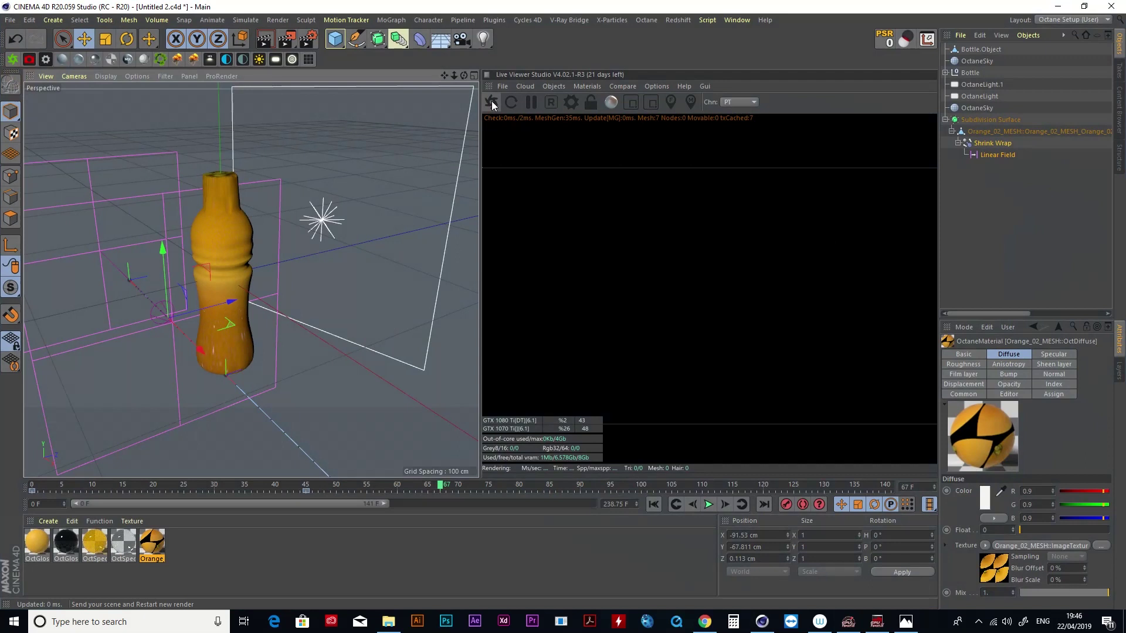
left_click(493, 105)
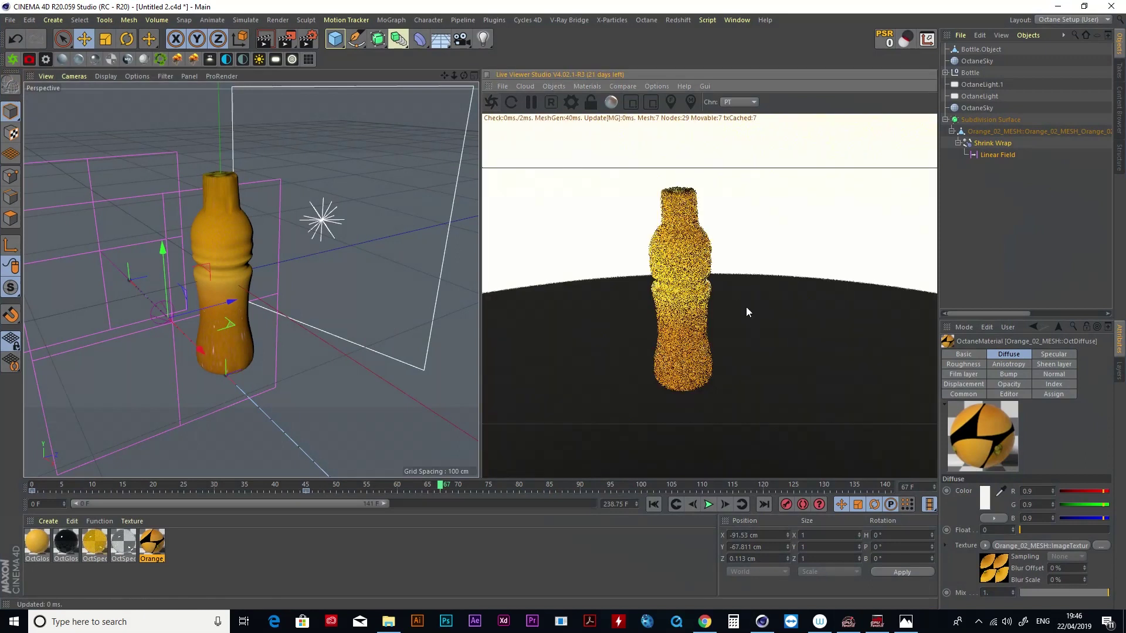
Display the orange's Vertex Map tag and return the animation to frame 0 to check the render there.
left_click(1002, 131)
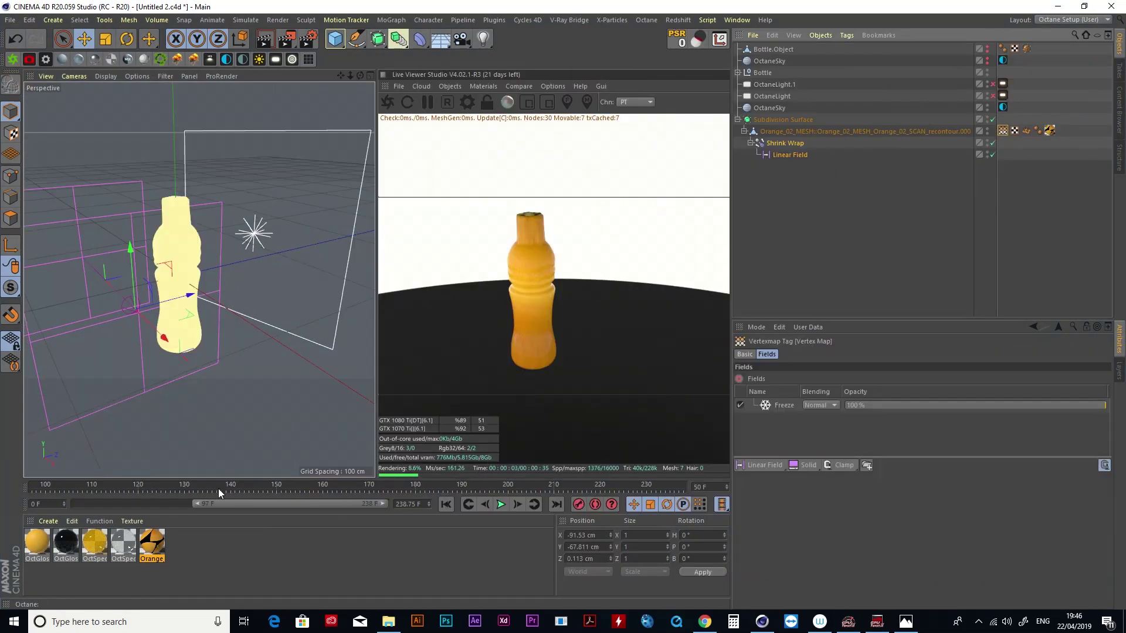
left_click_drag(265, 502, 143, 504)
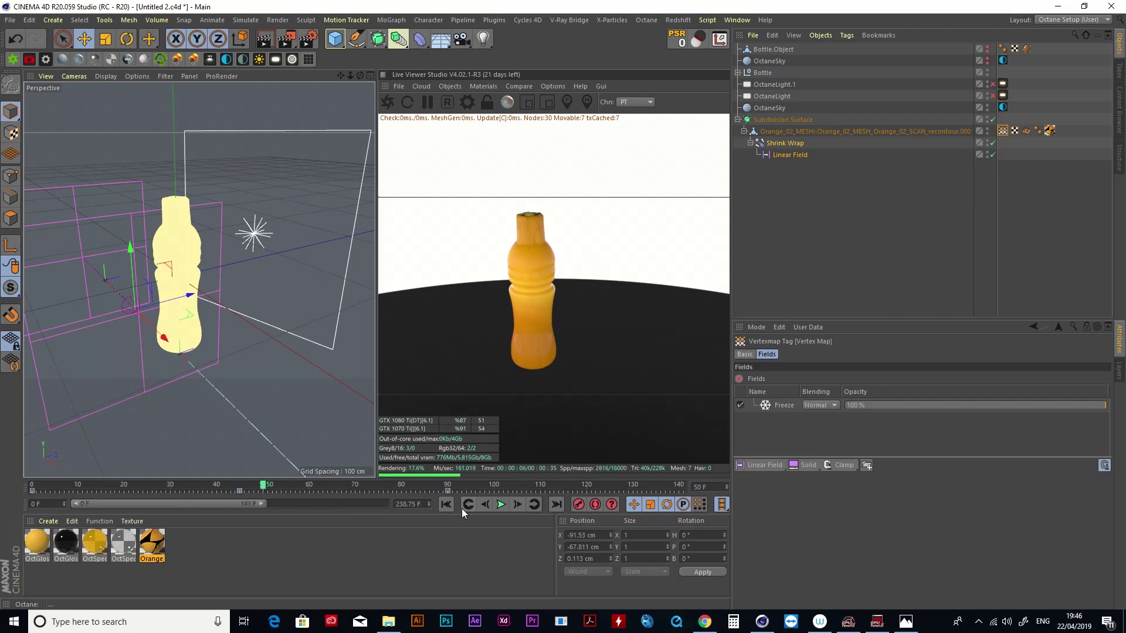
left_click(445, 505)
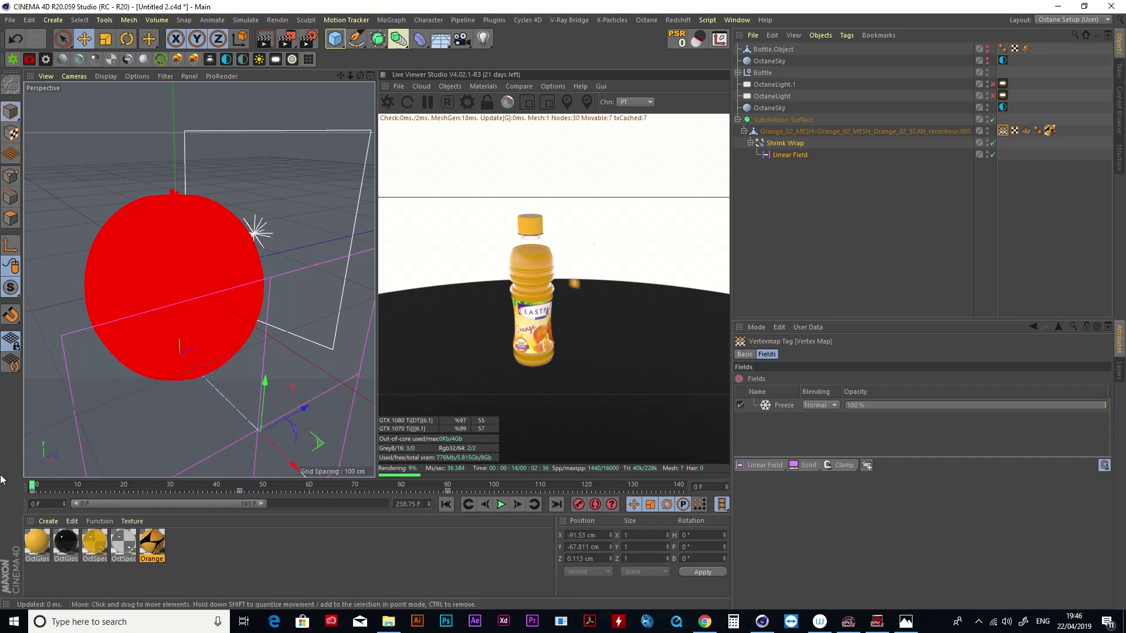
Enable Invert on the orange material's Vertex Map node and close the material editors.
left_click(155, 546)
double_click(153, 545)
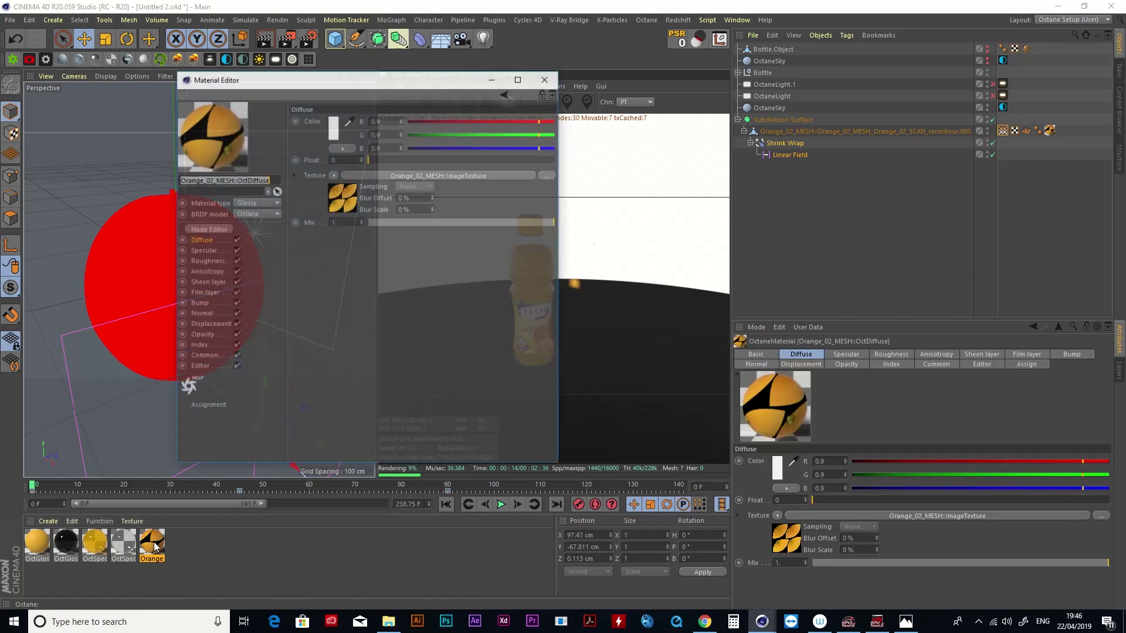
left_click(209, 229)
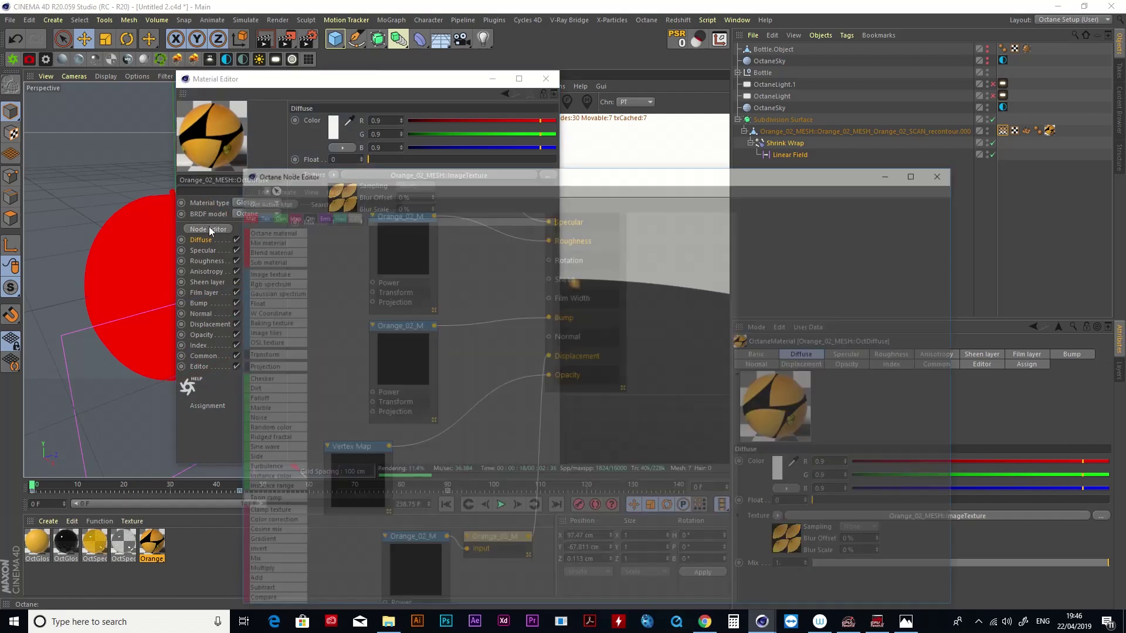
left_click(370, 446)
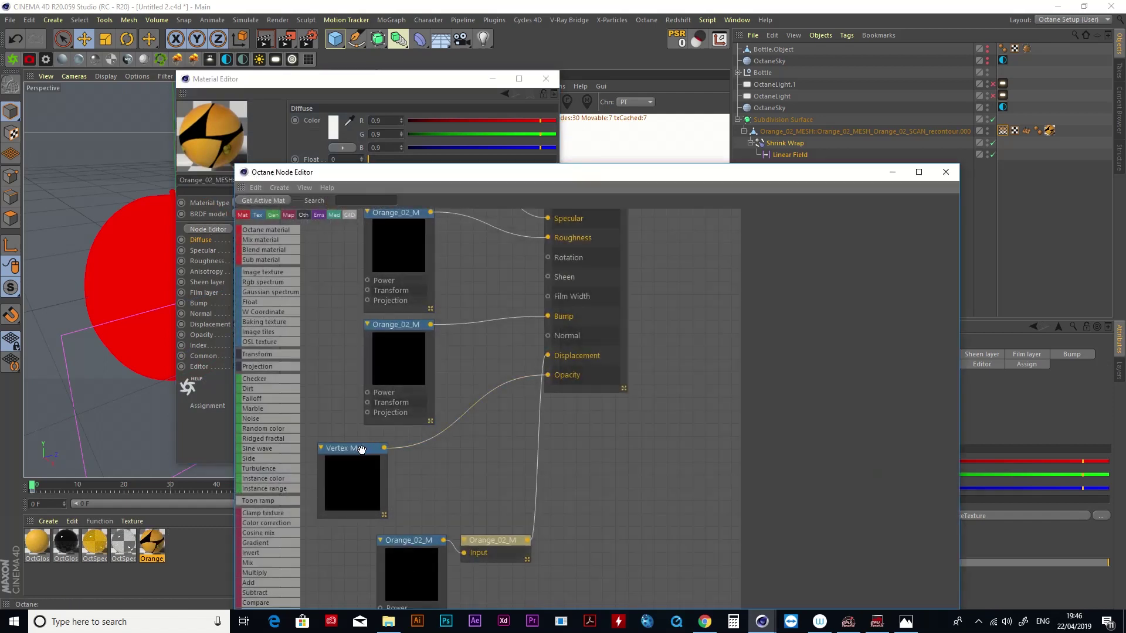
left_click(803, 321)
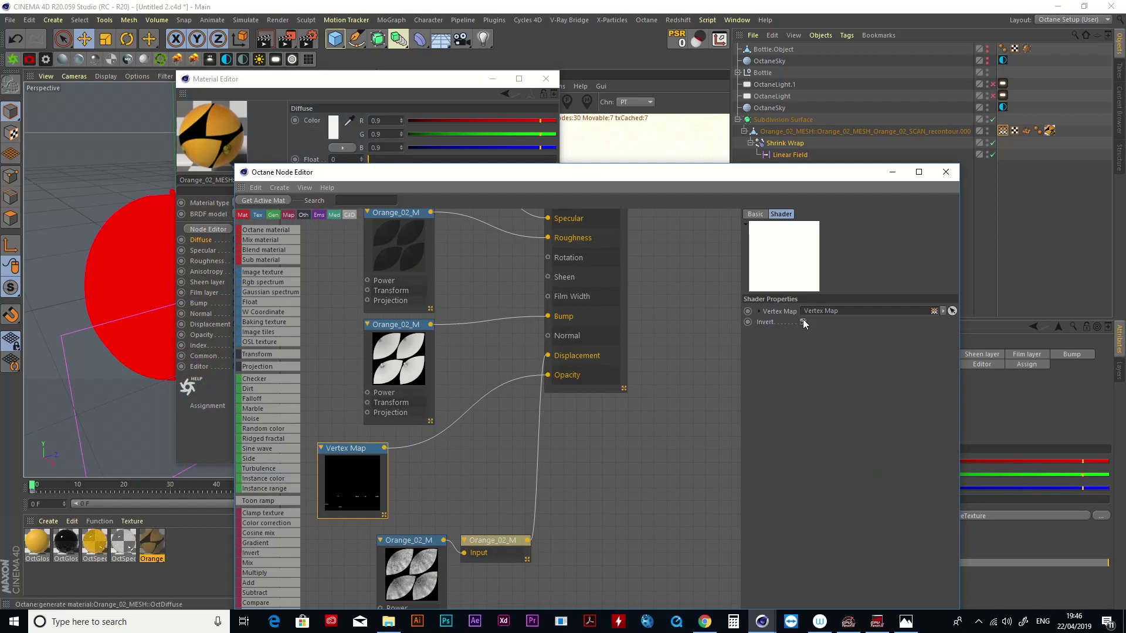
left_click(946, 172)
left_click(546, 79)
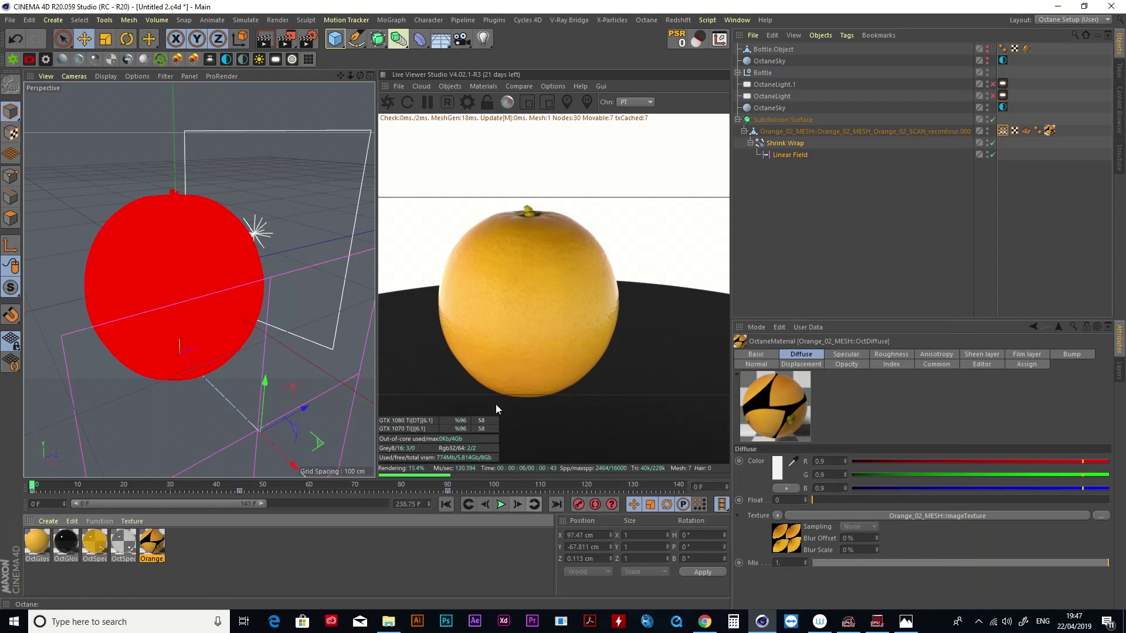
Play the morph with the live render paused, stop on frame 57 and render that frame in the Live Viewer.
left_click(428, 102)
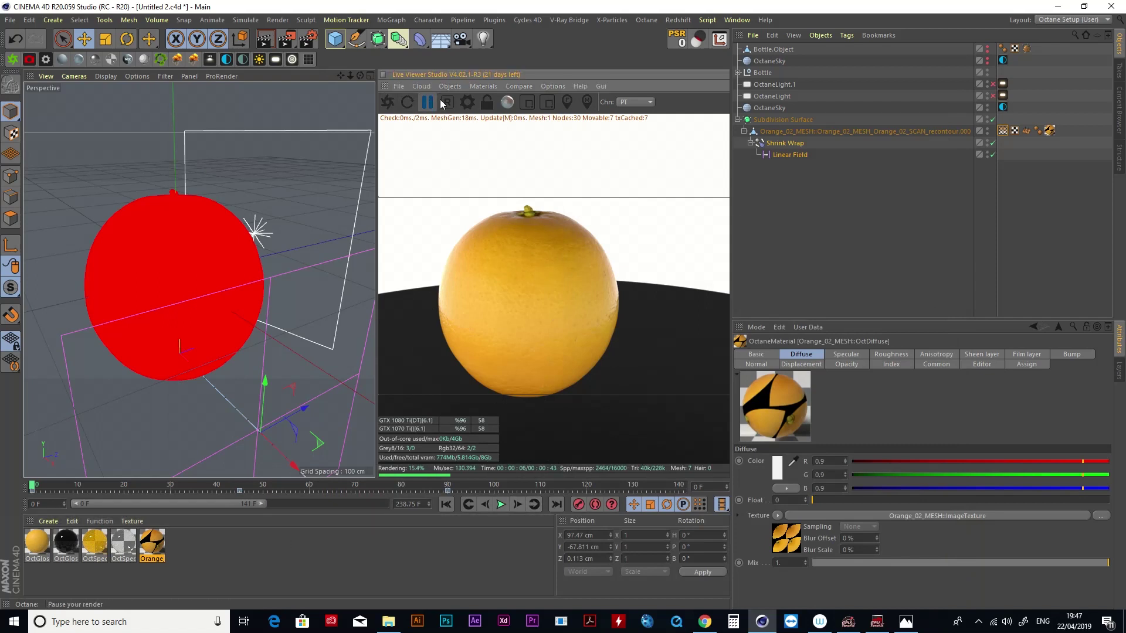
left_click(502, 505)
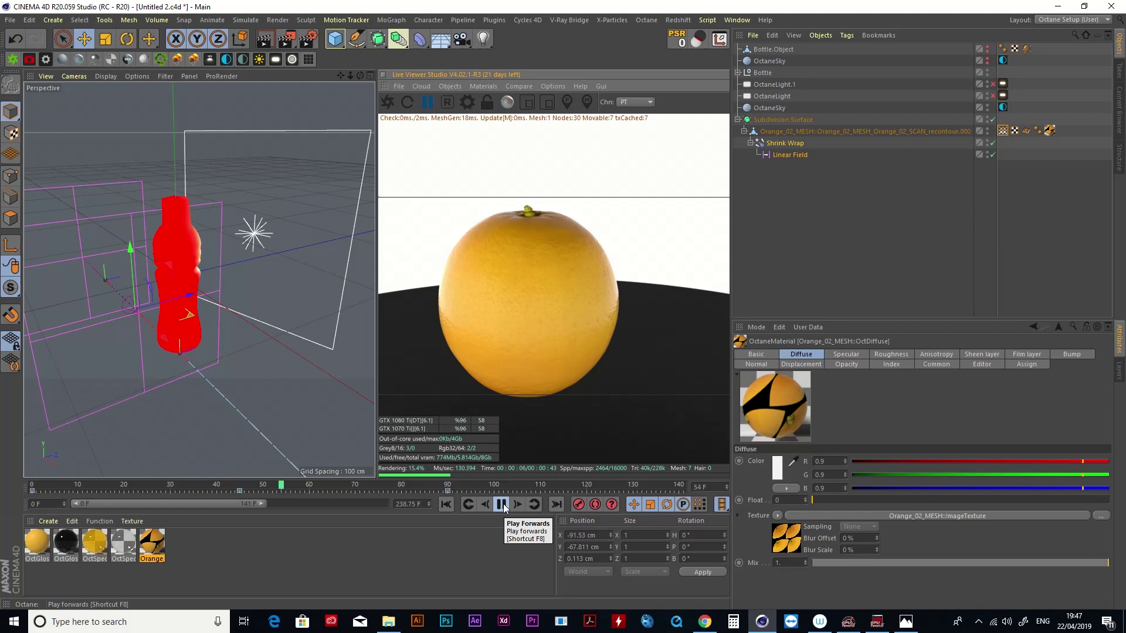
left_click(502, 505)
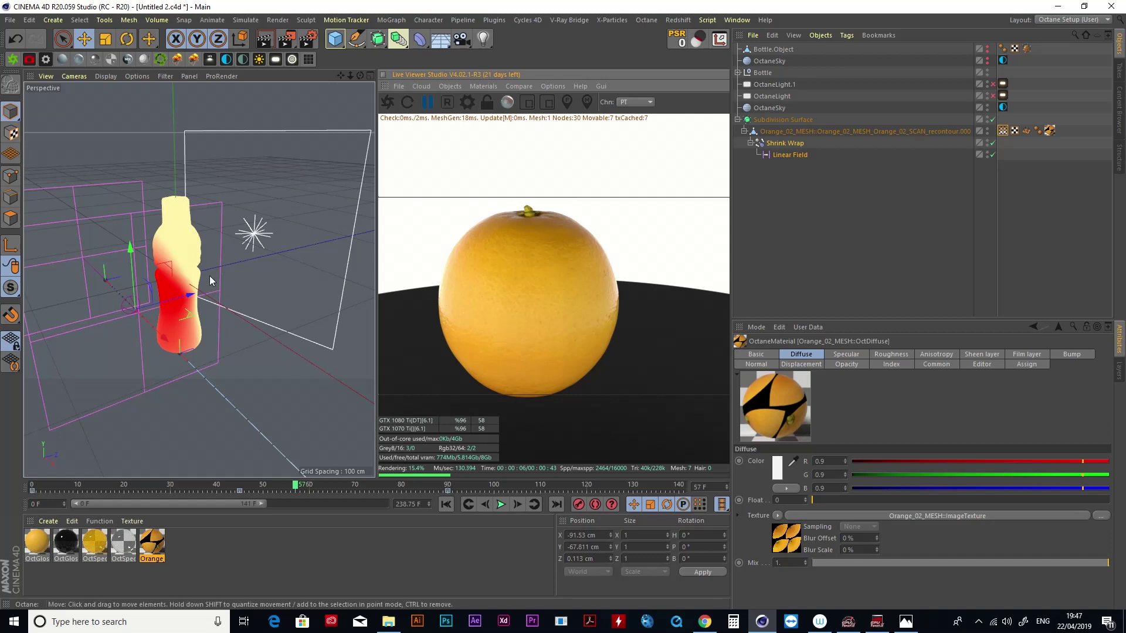
left_click(388, 103)
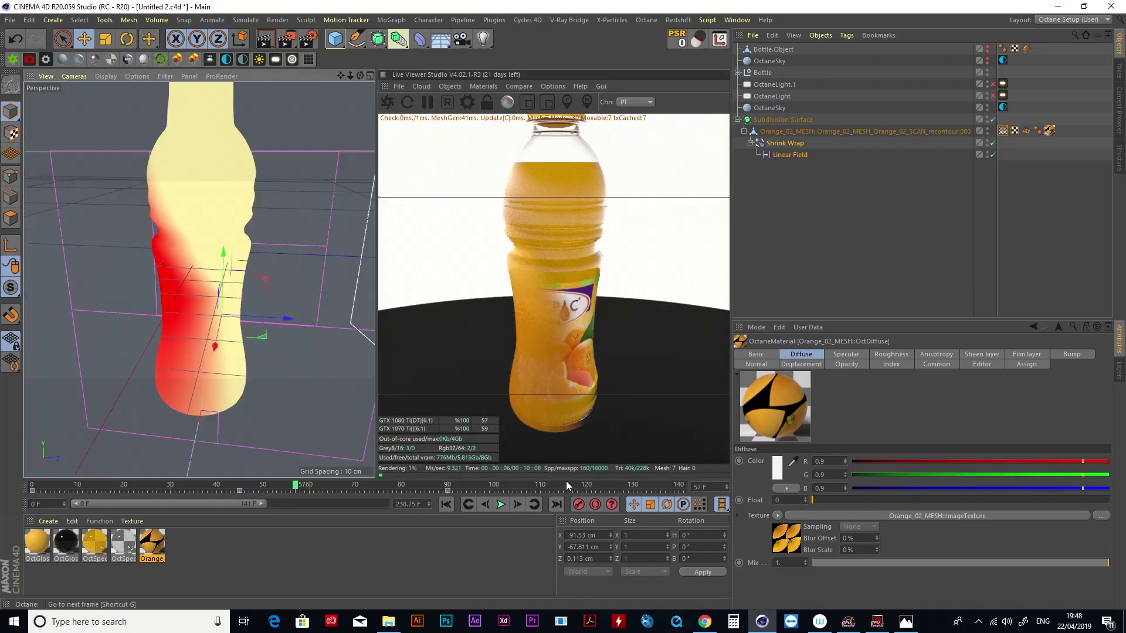
Preview the dissolve on frame 62 in the live render, and view the whole orange on frame 0.
left_click(502, 506)
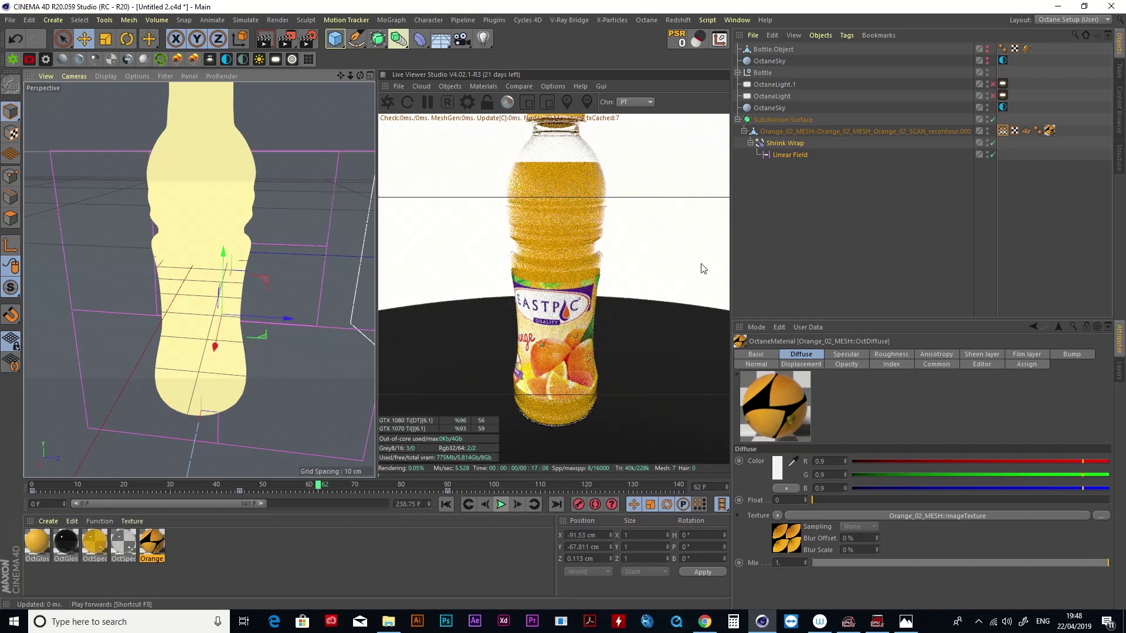
left_click(501, 506)
scroll(264, 194, "down", 3)
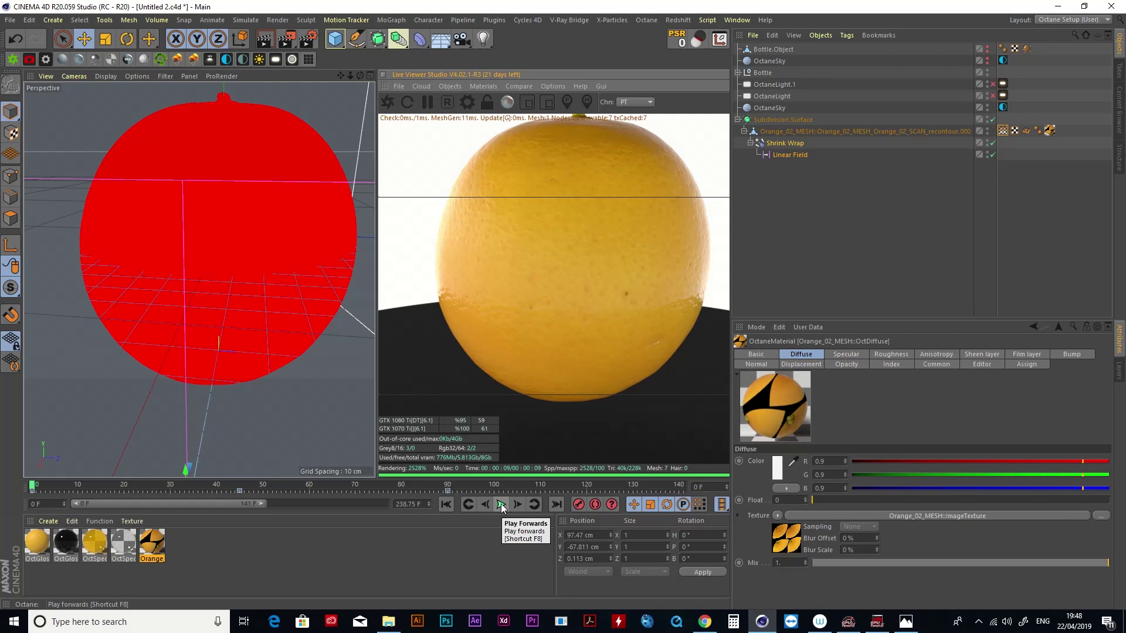
left_click_drag(350, 75, 294, 77)
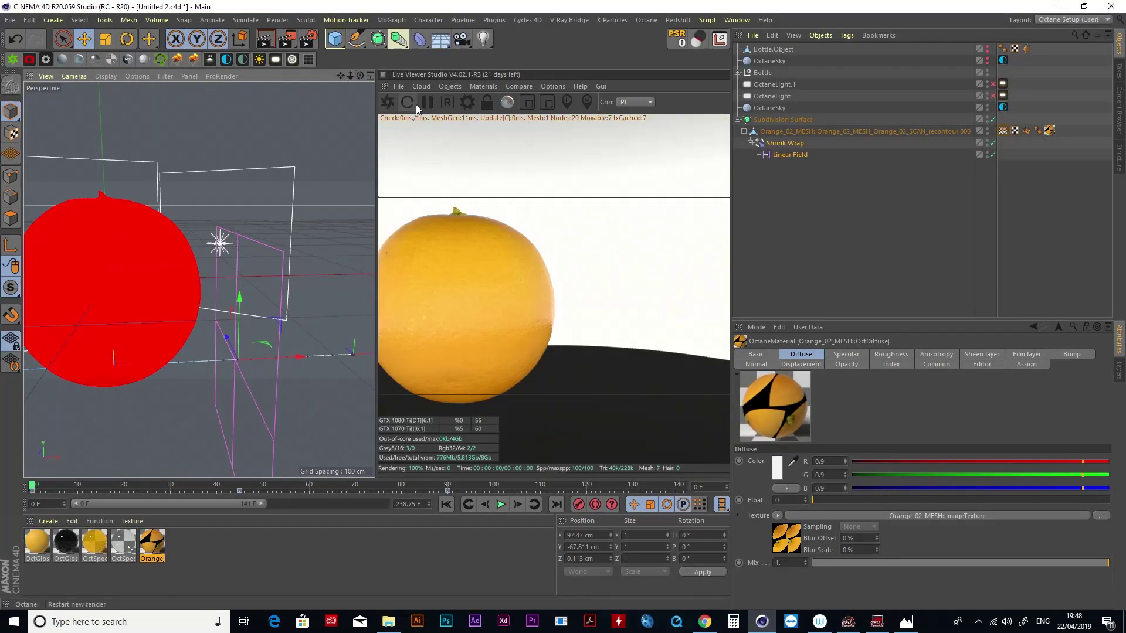
Play the morph from frame 0, stop on frame 59 and examine the bottle's middle up close in the live render.
mouse_move(340, 76)
left_mouse_down()
mouse_move(420, 78)
mouse_move(425, 67)
mouse_move(322, 77)
mouse_move(346, 74)
mouse_move(343, 64)
left_mouse_up()
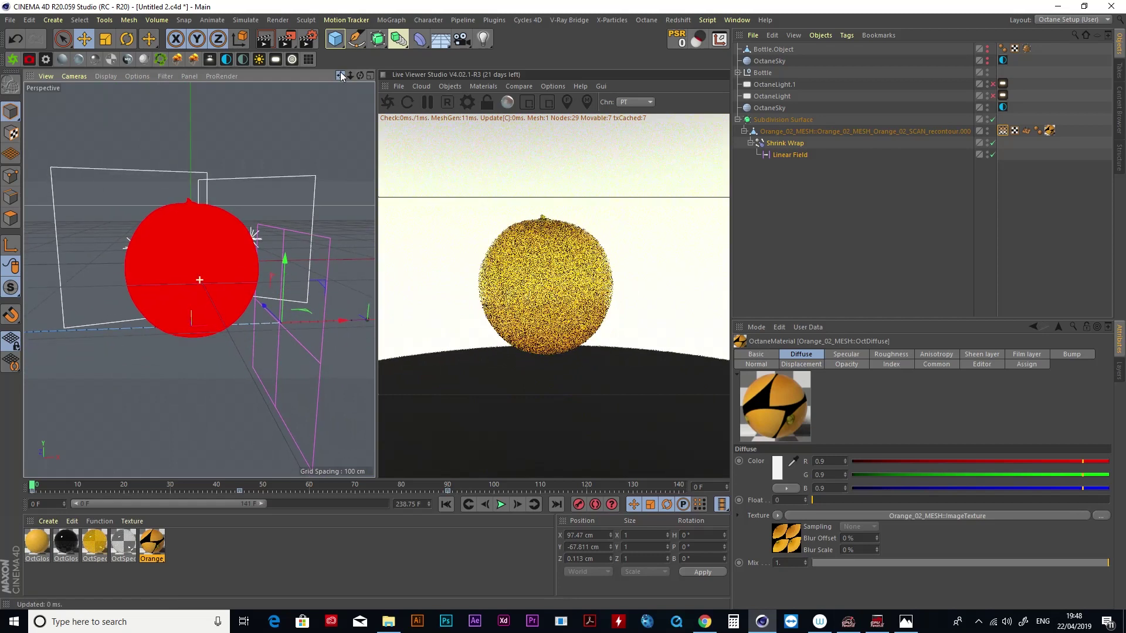
left_click(501, 506)
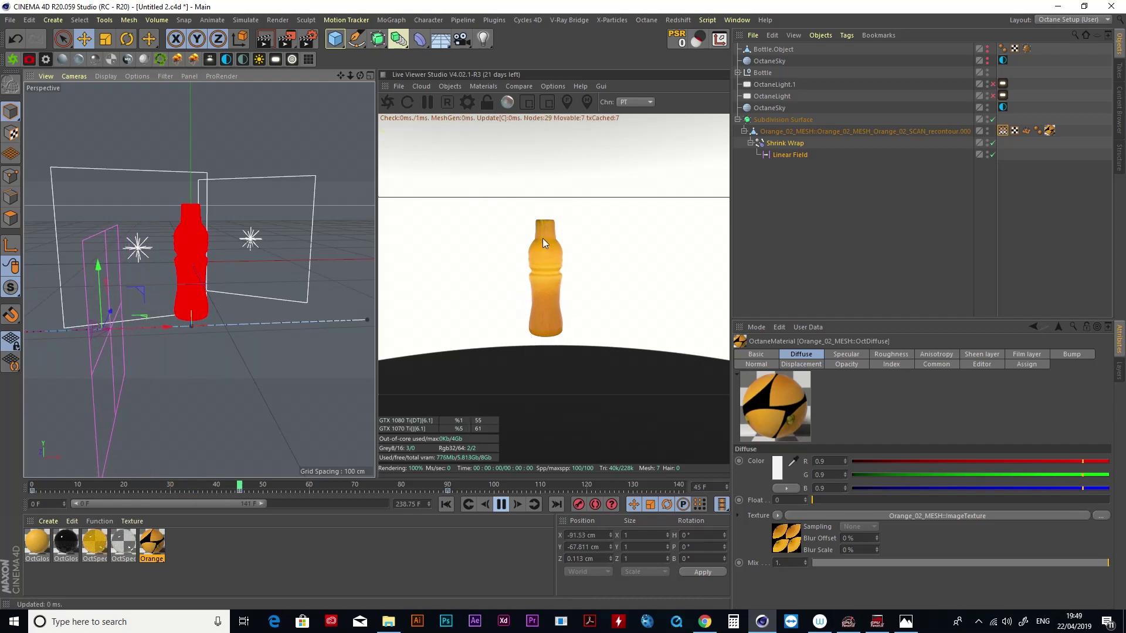
left_click(502, 505)
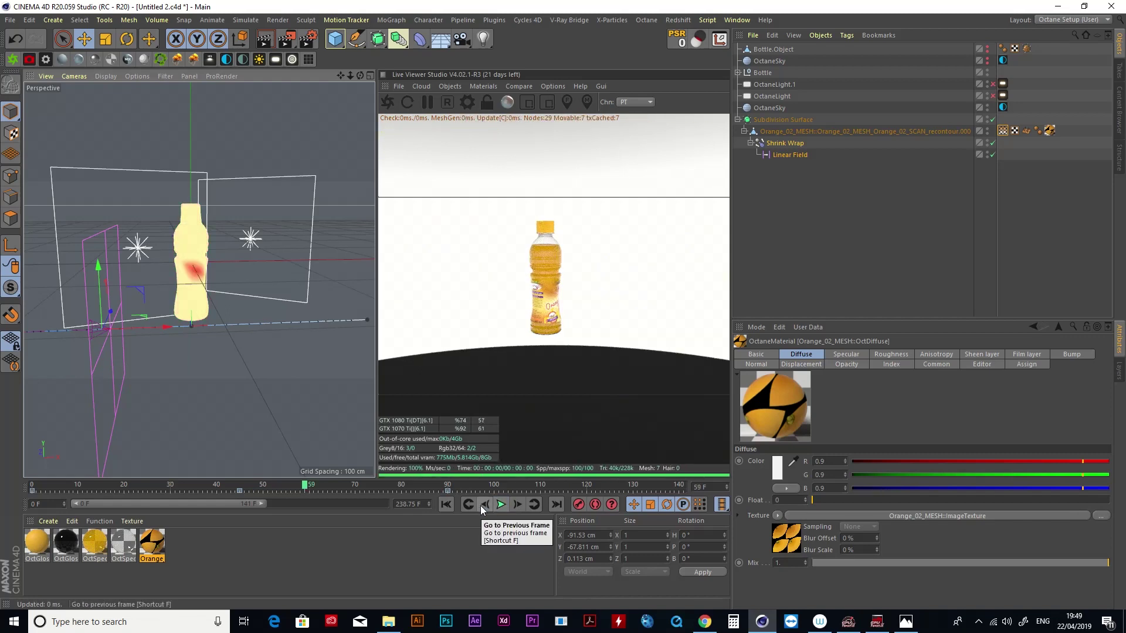
left_click(546, 252)
left_click(547, 286)
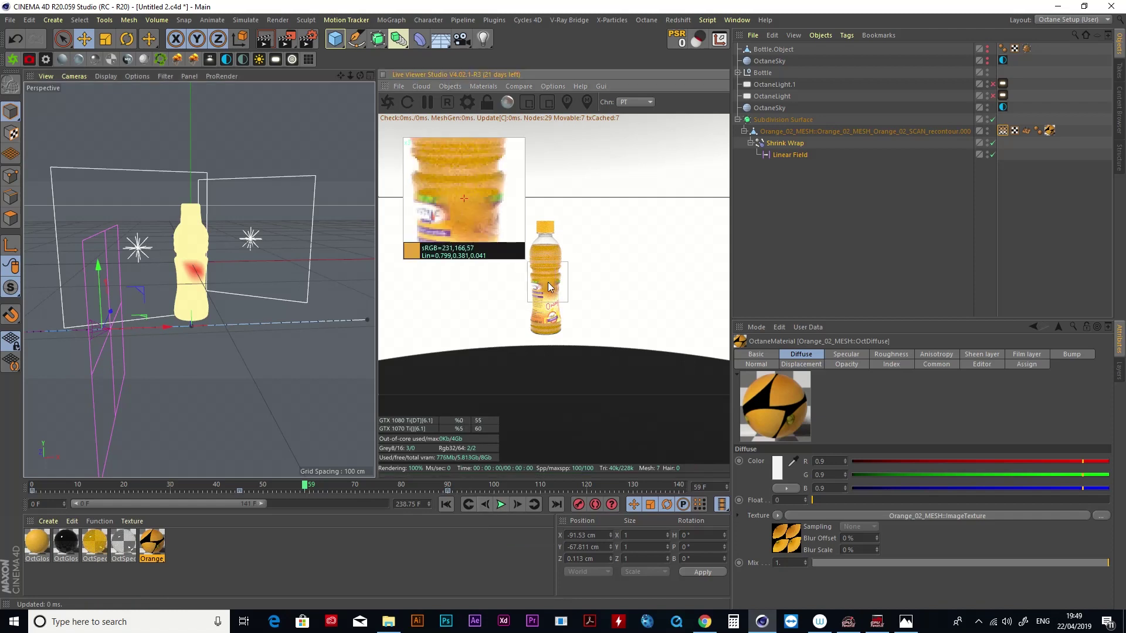
Continue playback to frame 62 and inspect the bottle and its label from another angle in the live render.
left_click(501, 505)
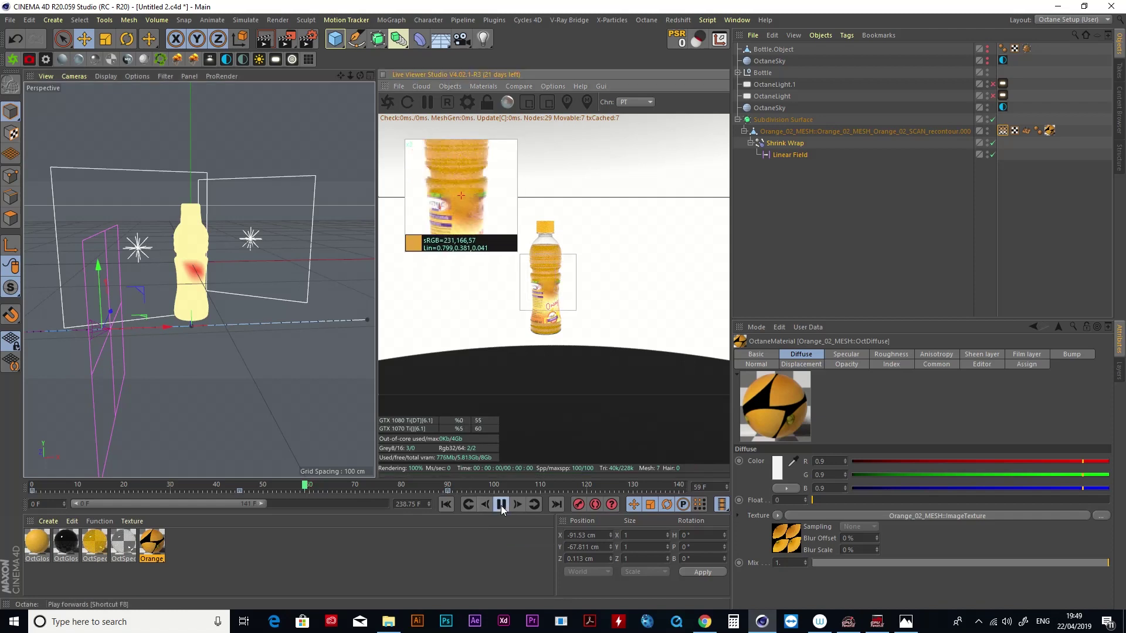
left_click(501, 505)
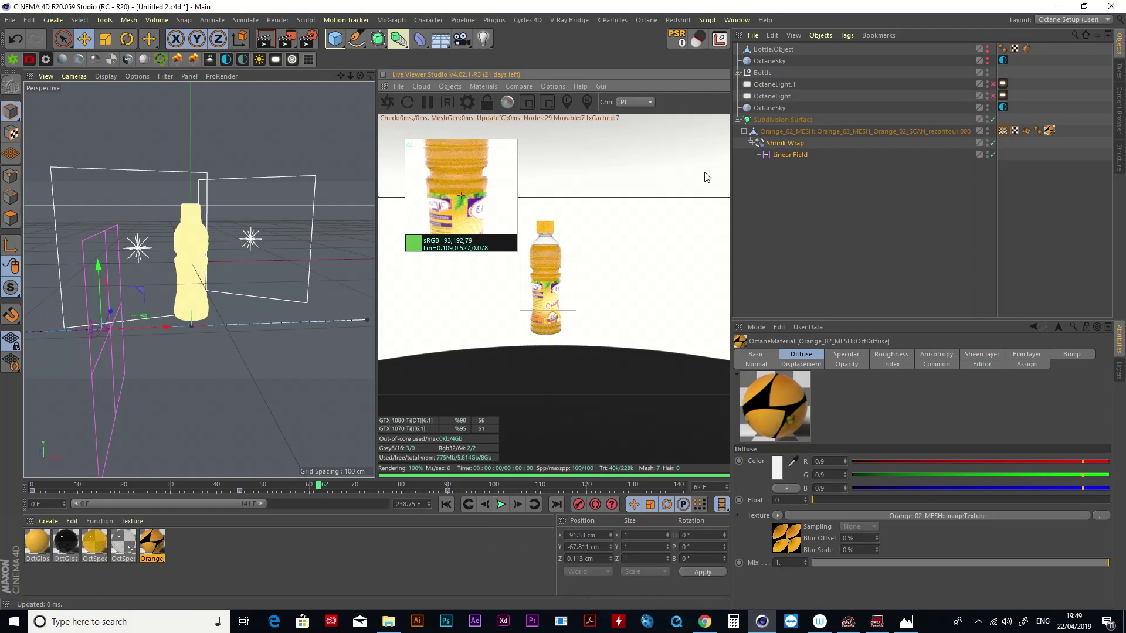
left_click_drag(360, 75, 410, 78)
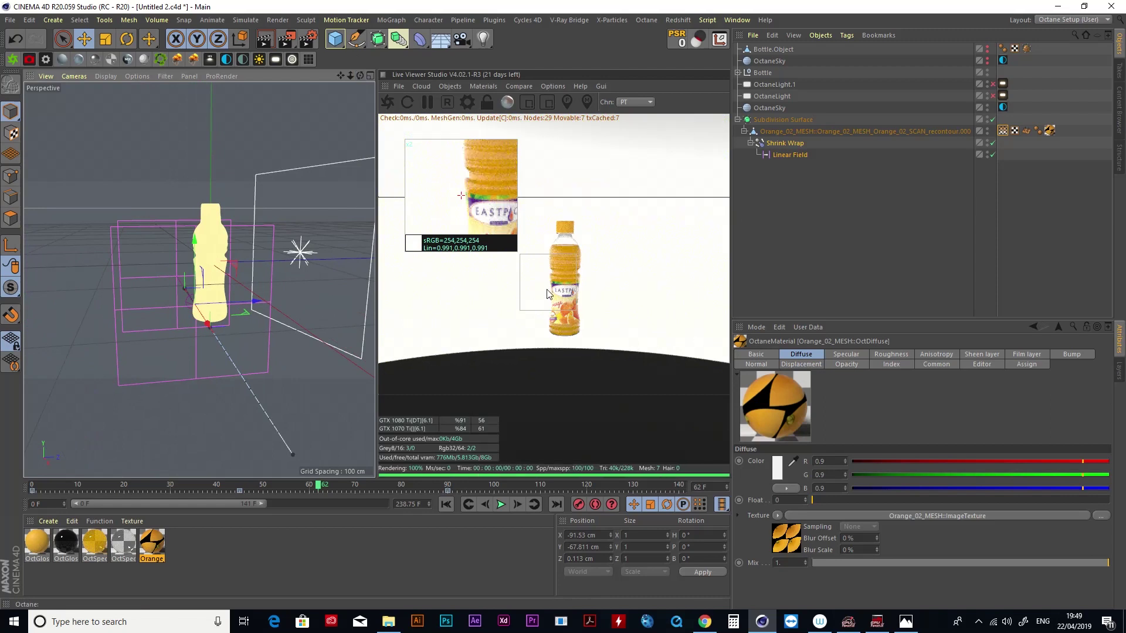